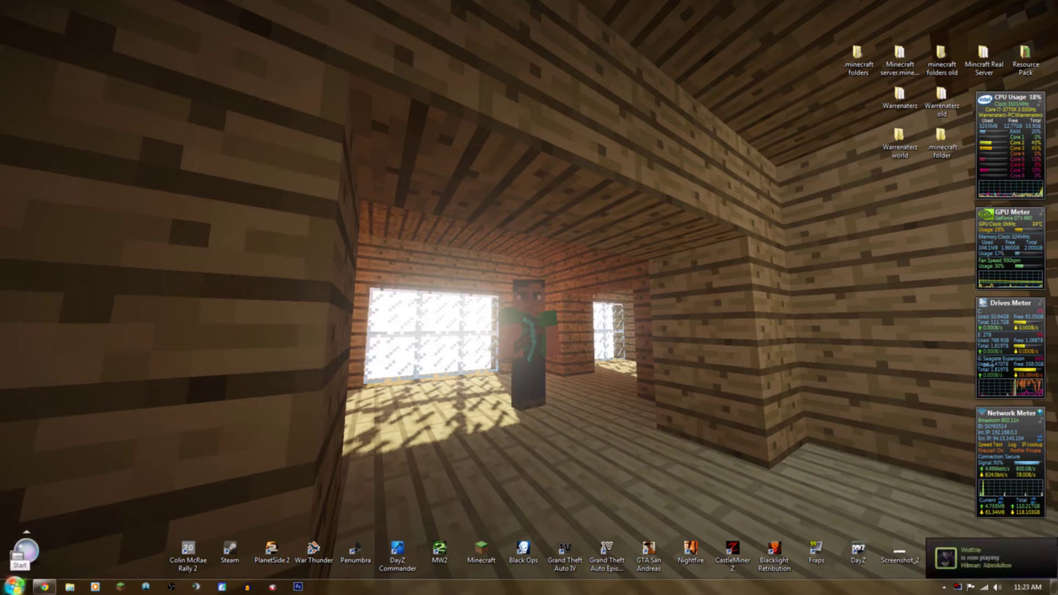
Find AppData\Roaming with a %appdata% search and cut its .minecraft folder.
click(14, 586)
mouse_move(51, 529)
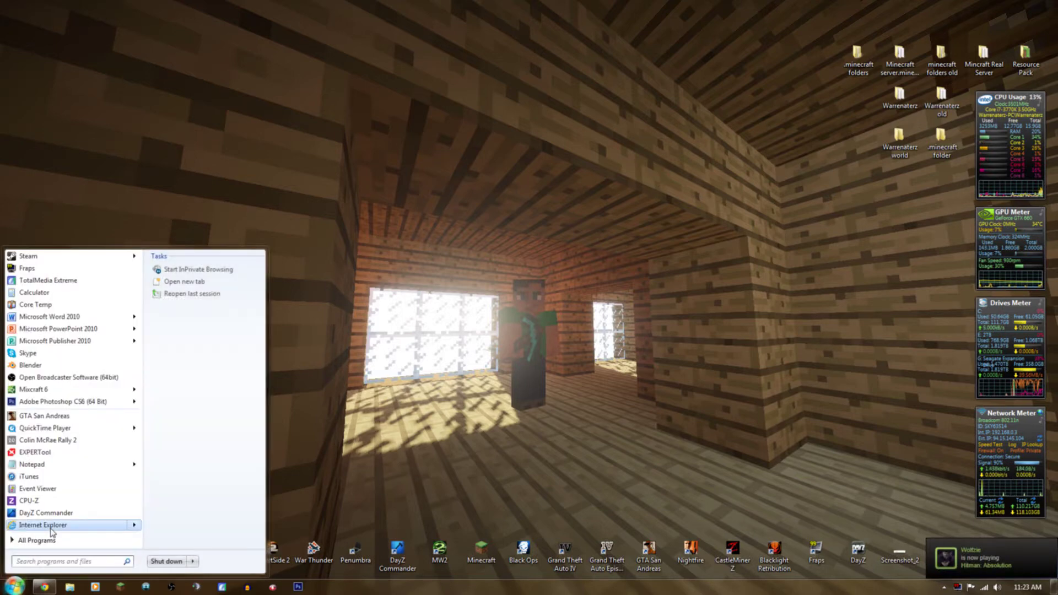
text(%a)
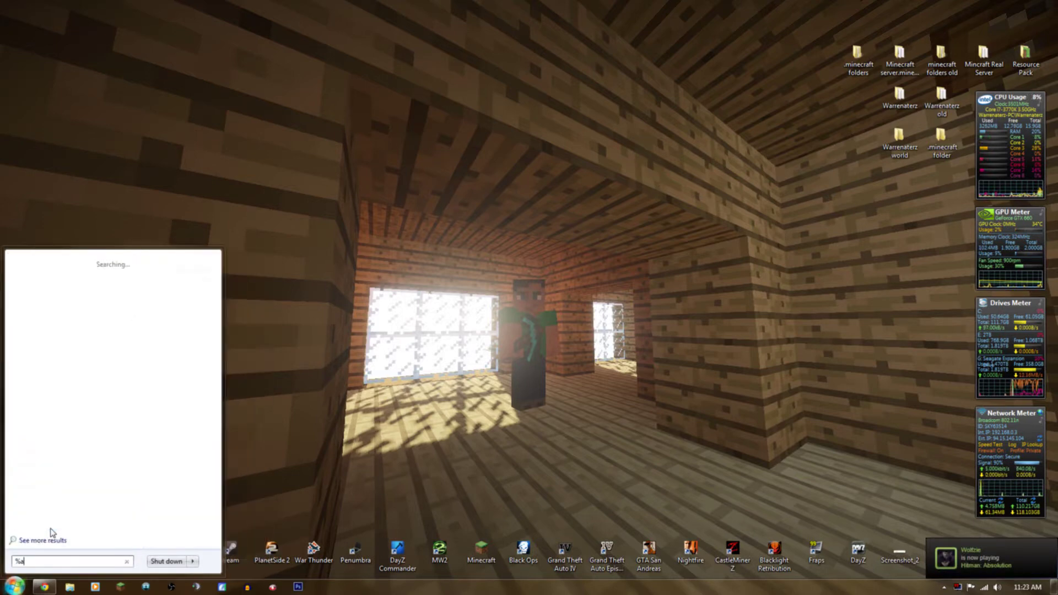
text(ppdata%)
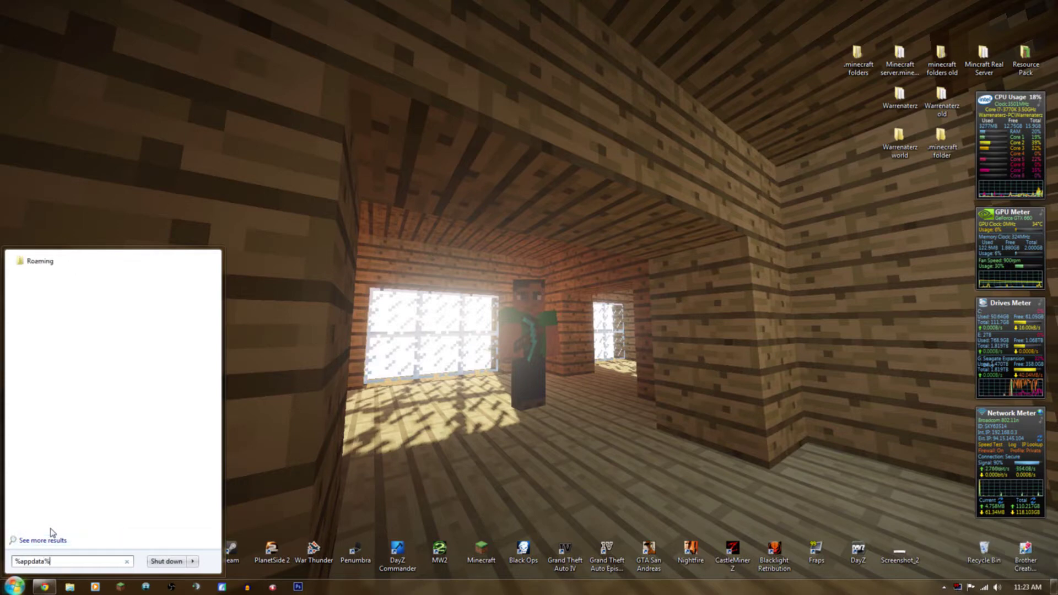
click(37, 267)
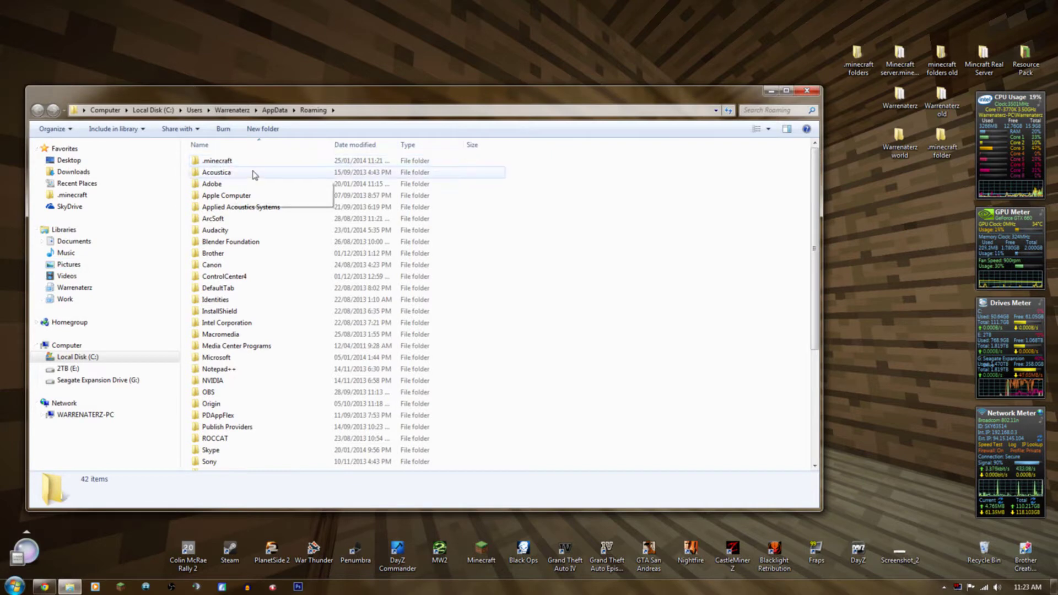
click(217, 165)
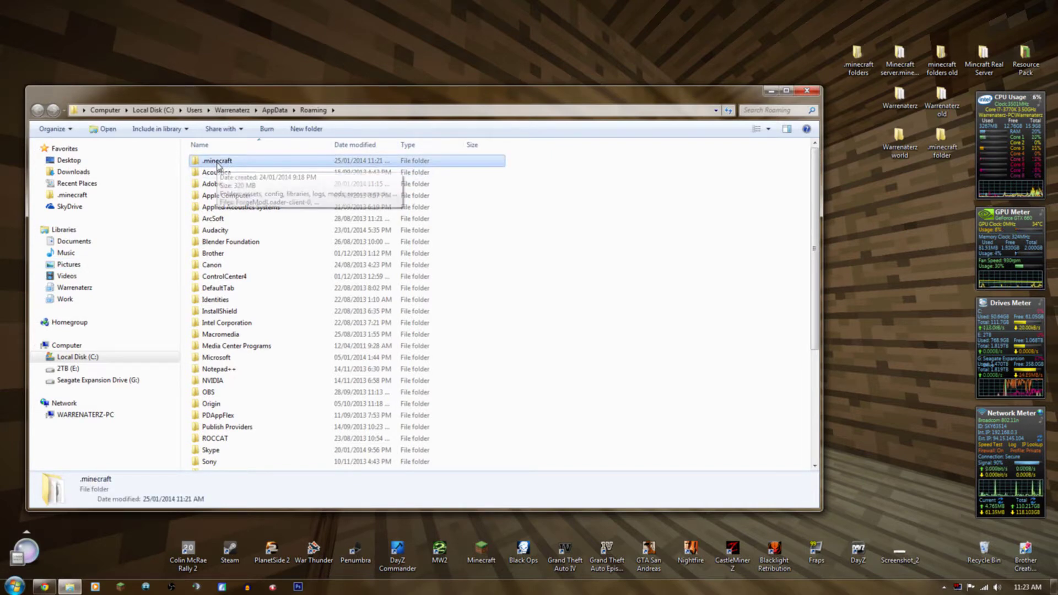
right_click(217, 165)
click(248, 338)
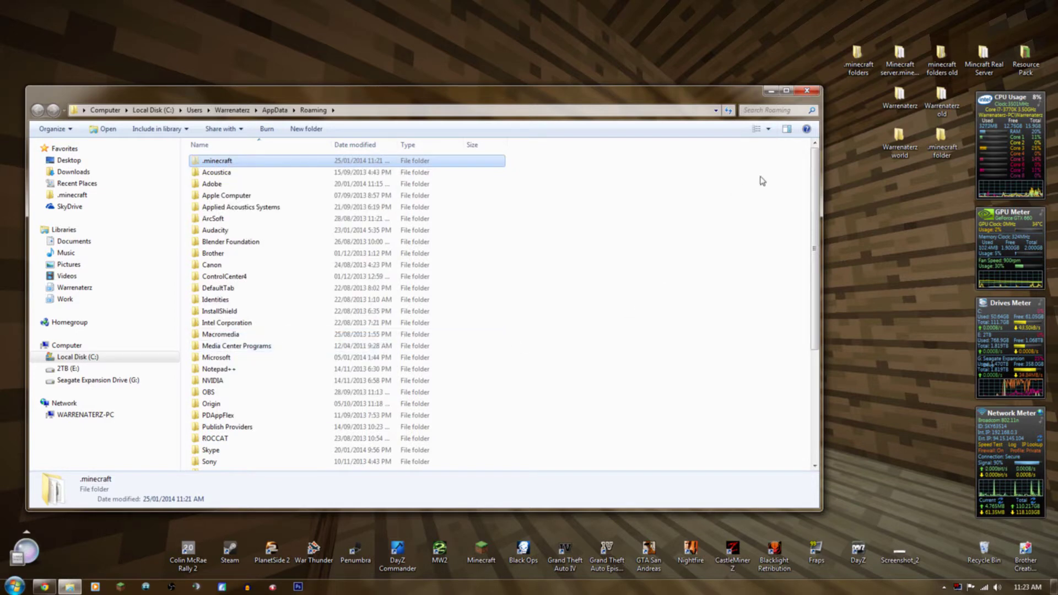
Paste .minecraft into the desktop's '.minecraft folder' and close both Explorer windows.
double_click(939, 142)
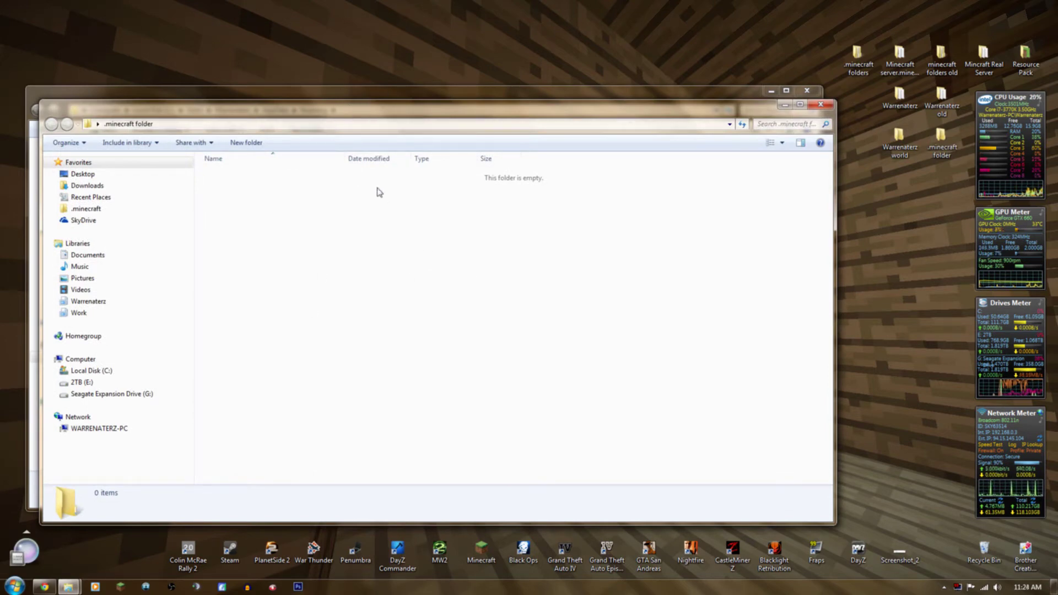
right_click(352, 245)
click(379, 326)
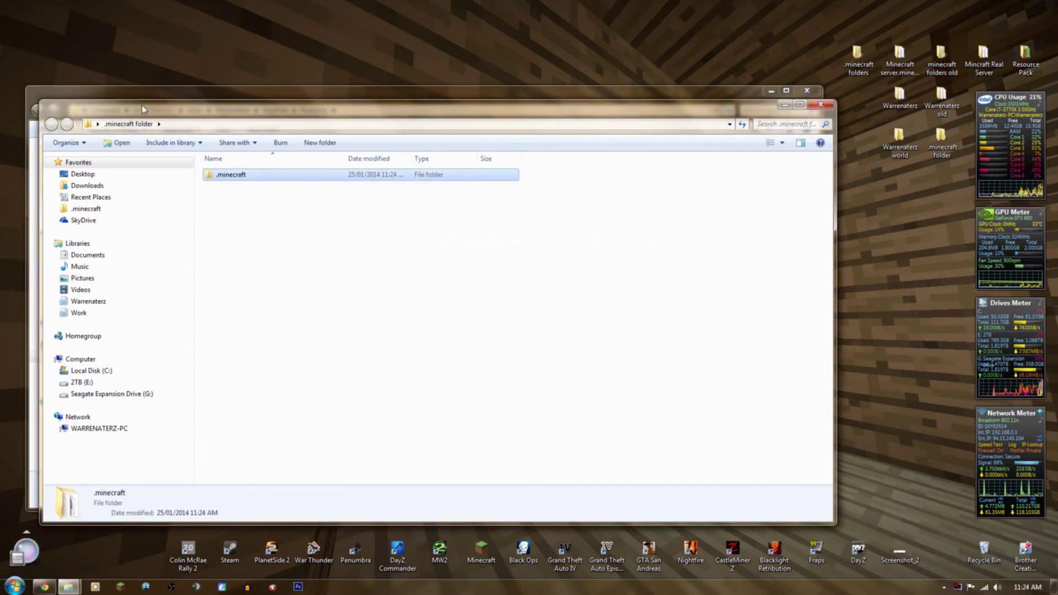
drag(142, 111, 200, 130)
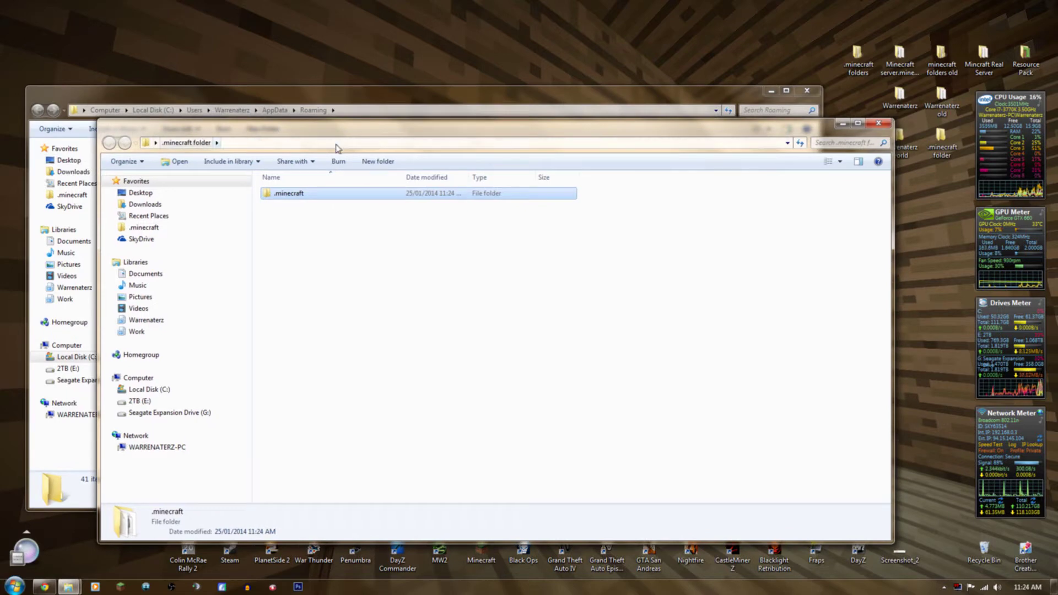
click(878, 123)
drag(558, 90, 560, 71)
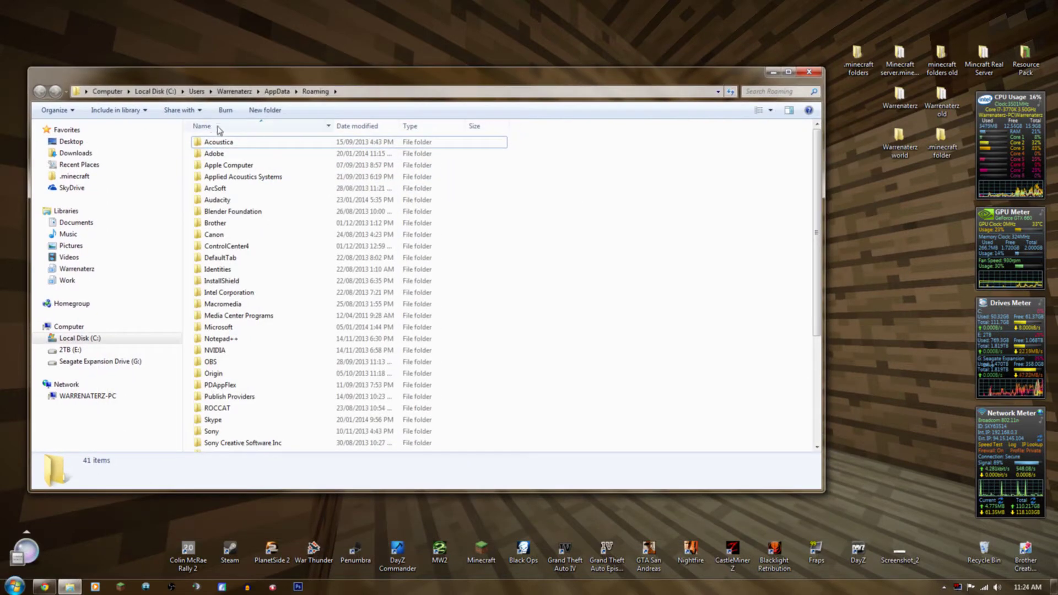
click(208, 145)
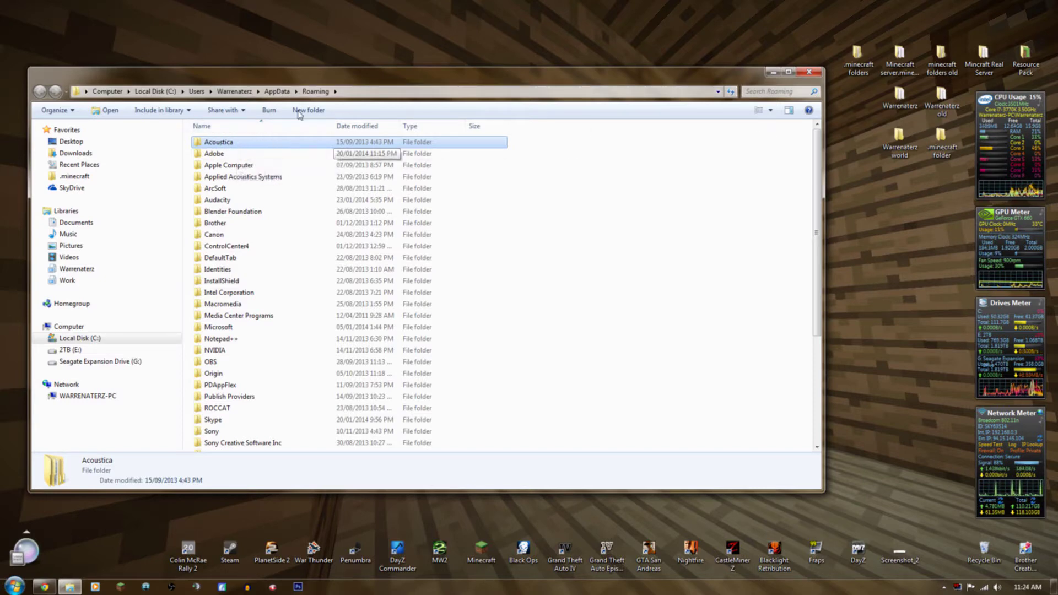
click(808, 72)
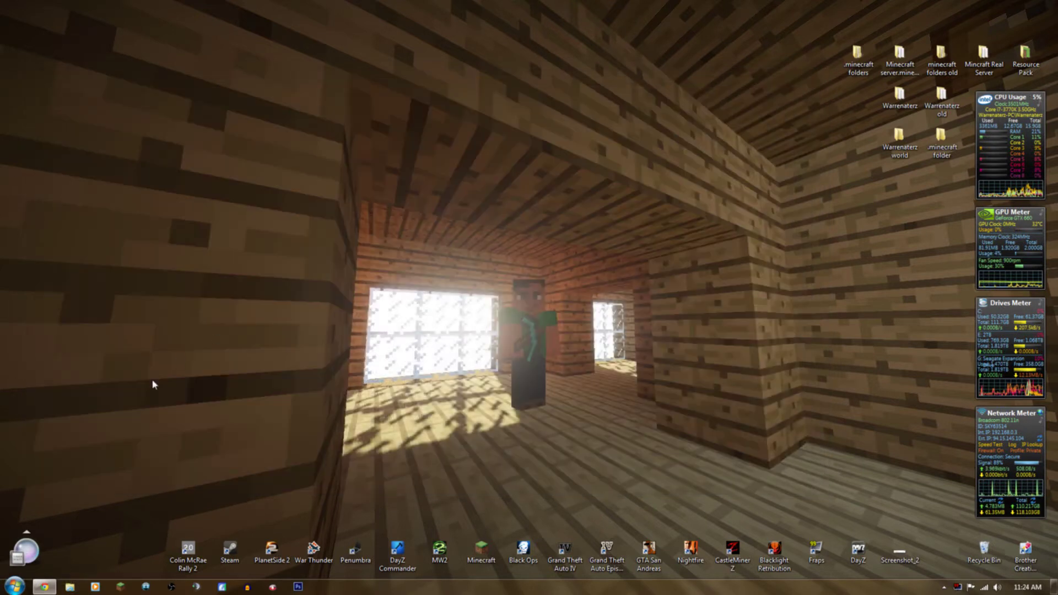
Log in to Minecraft Launcher with the account e-mail and password, then edit the current profile.
click(120, 587)
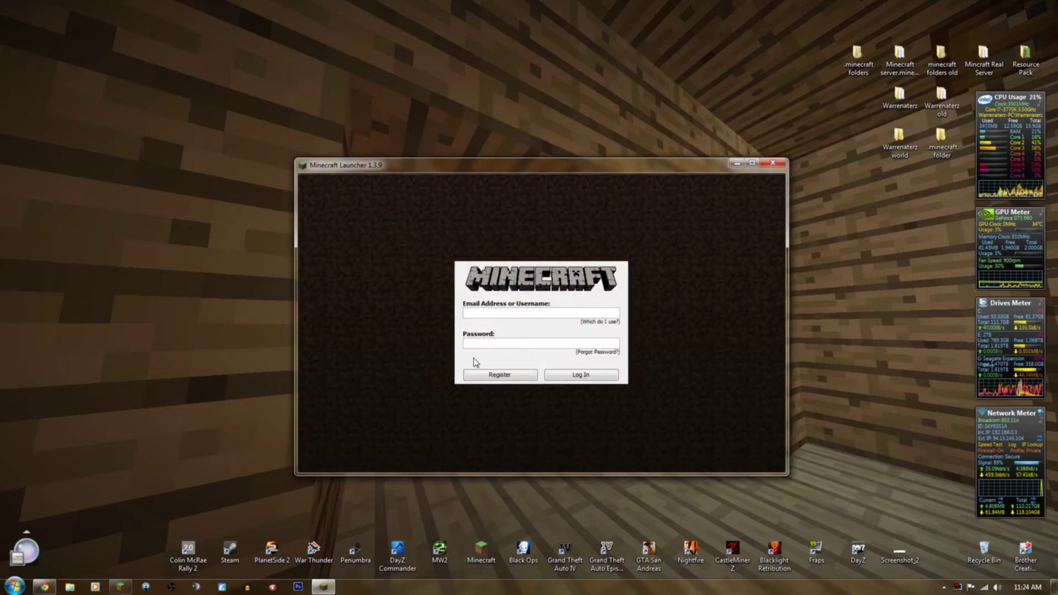
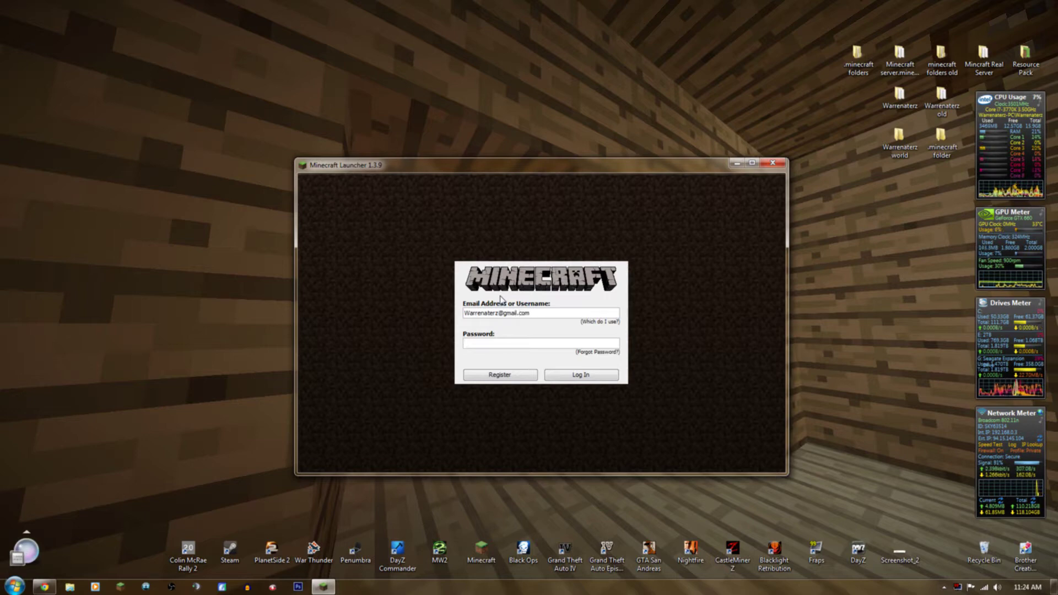
key(Tab)
text(**********)
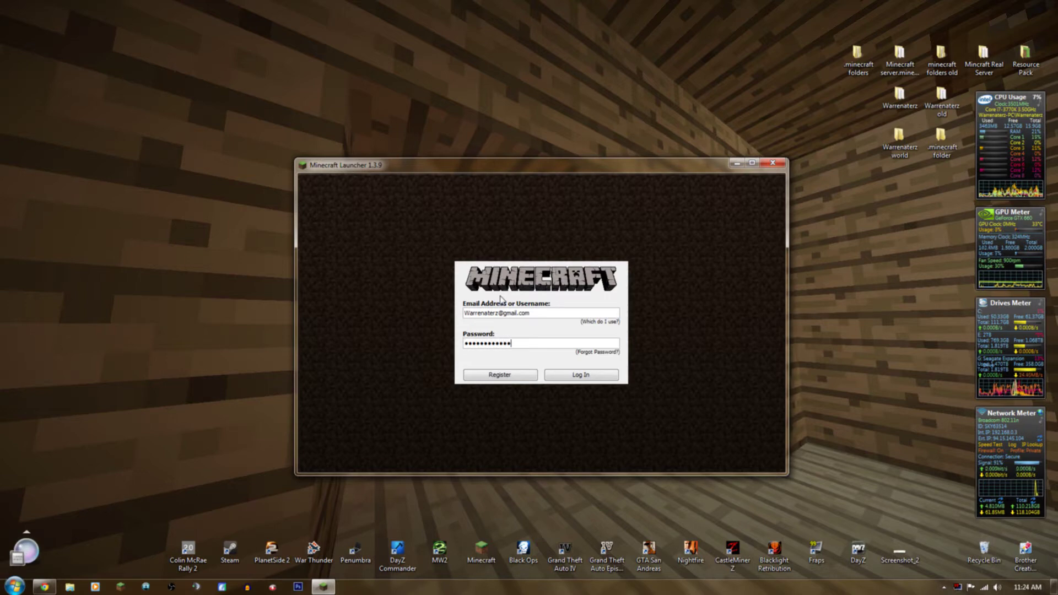
text(*)
key(Return)
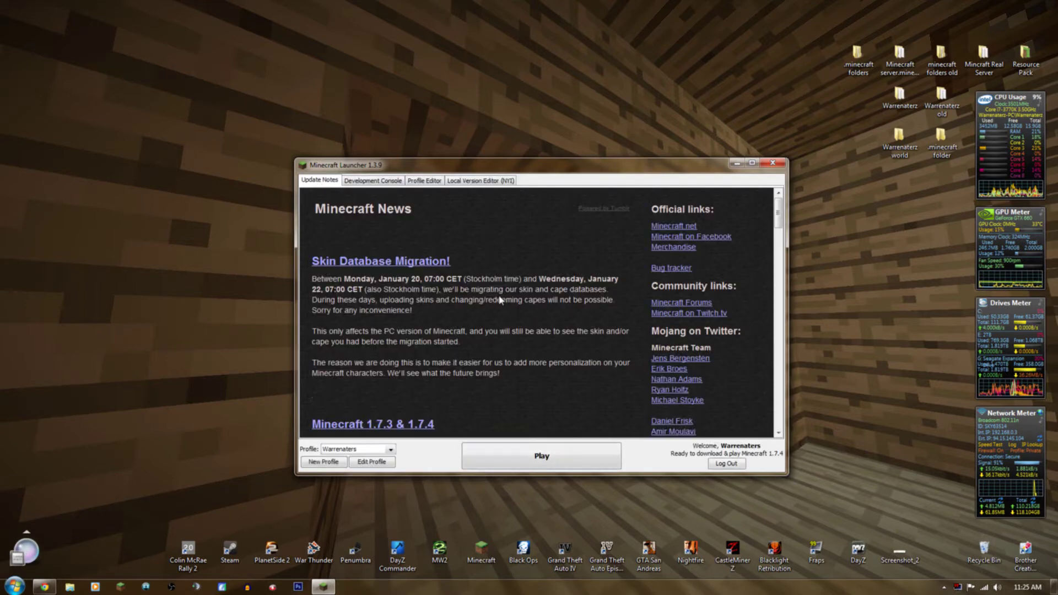
click(369, 463)
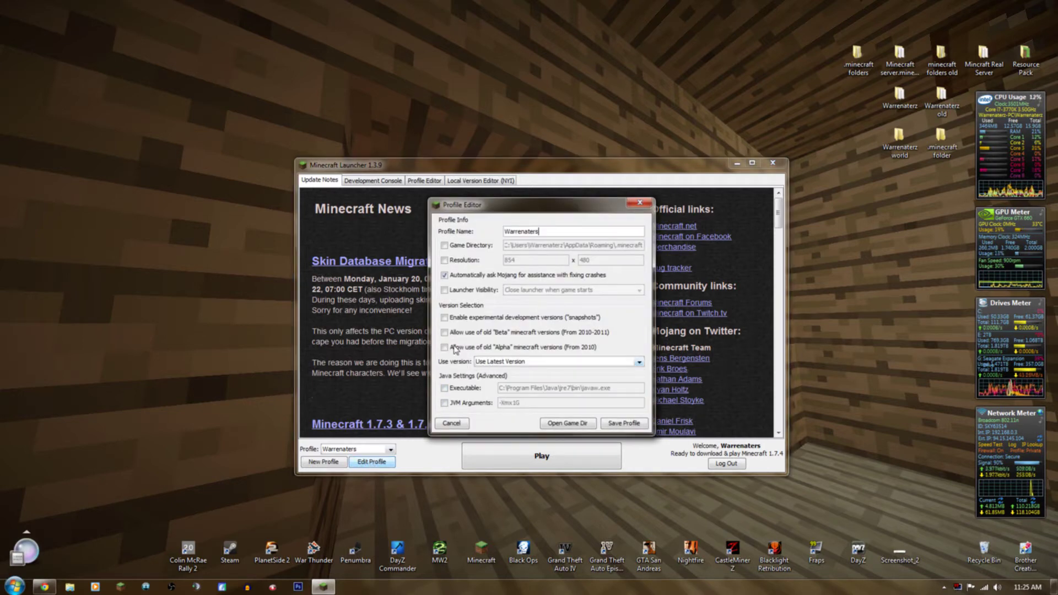
Set the profile's version to release 1.6.4 and rename it to Shaders.
click(484, 362)
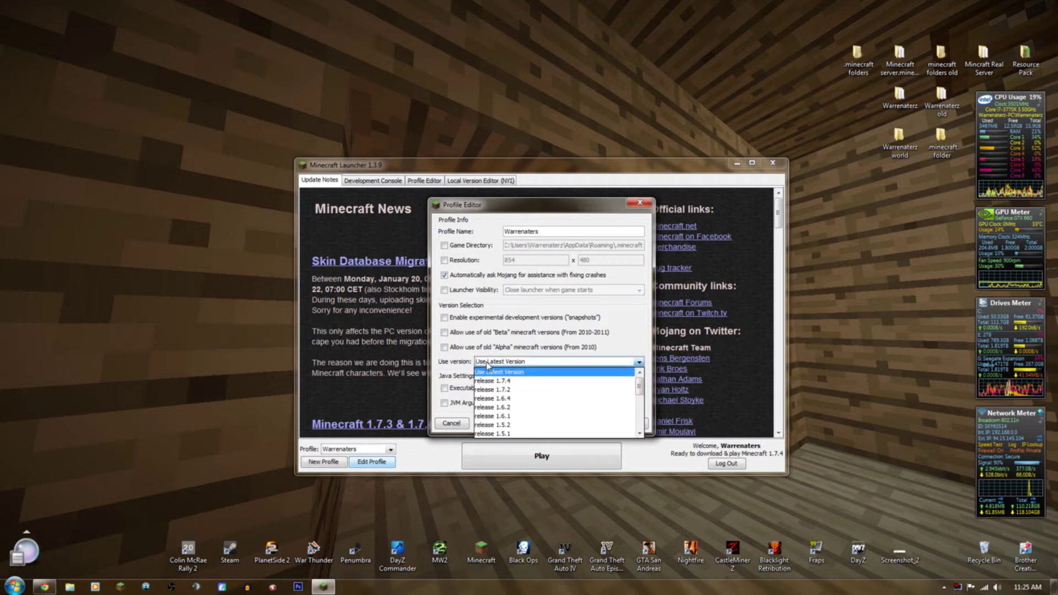
click(508, 399)
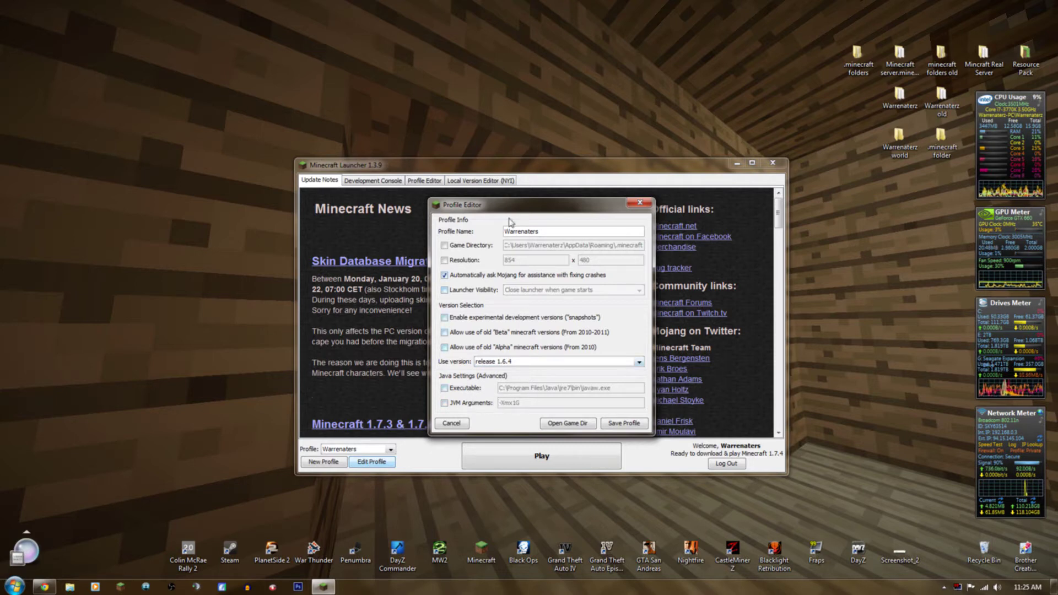
key(ctrl+a)
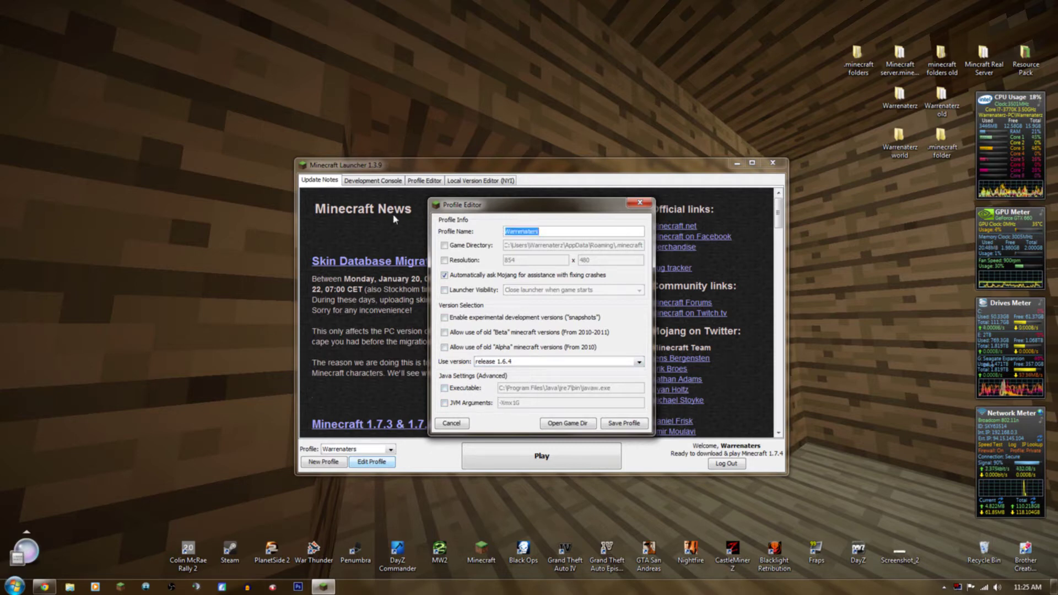
key(BackSpace)
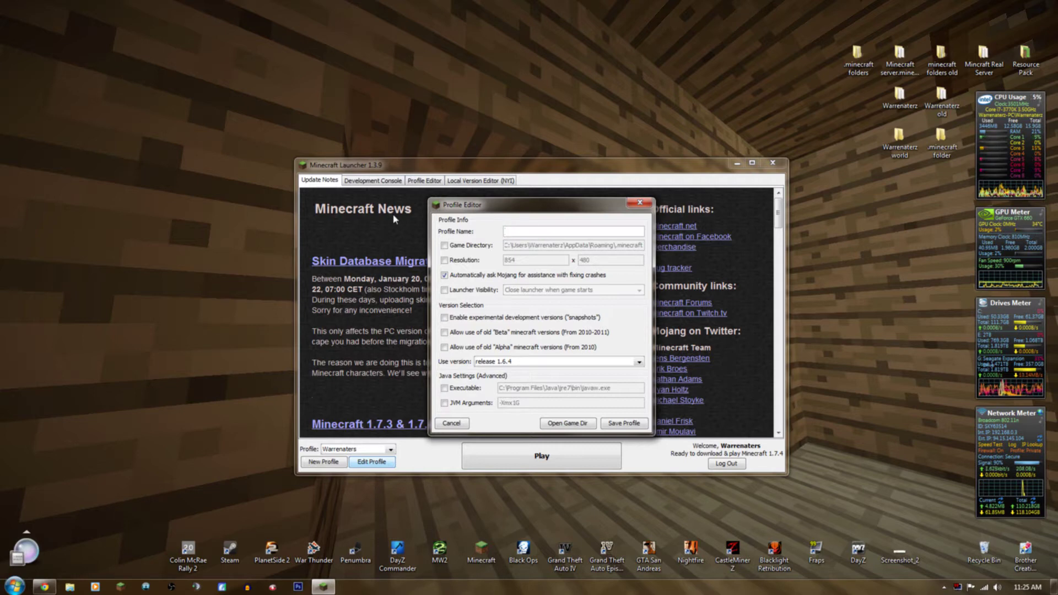
text(Shaders)
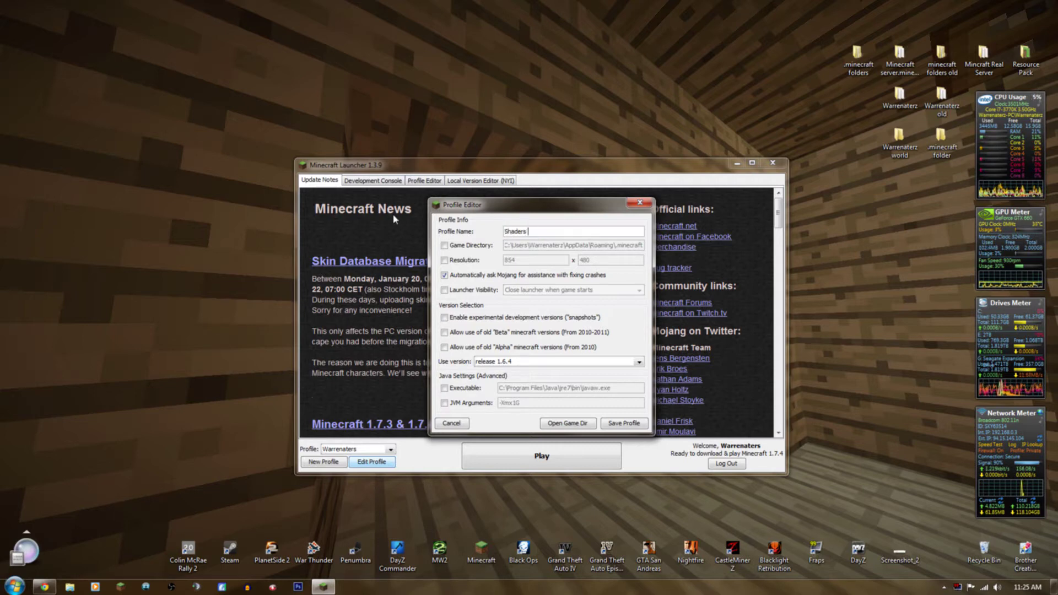
key(BackSpace)
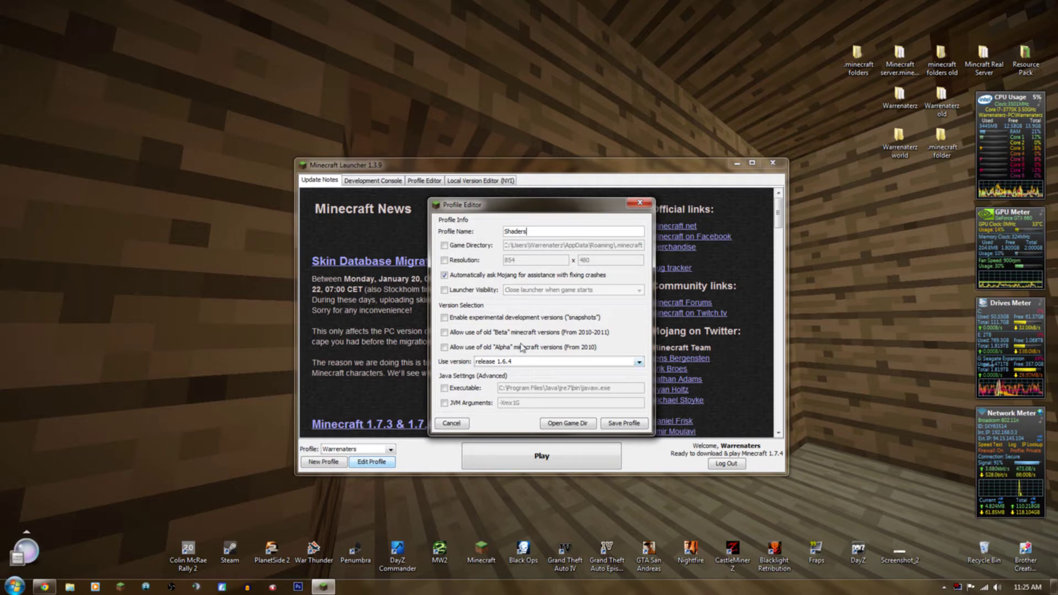
Save the Shaders profile and start the game with it.
click(619, 425)
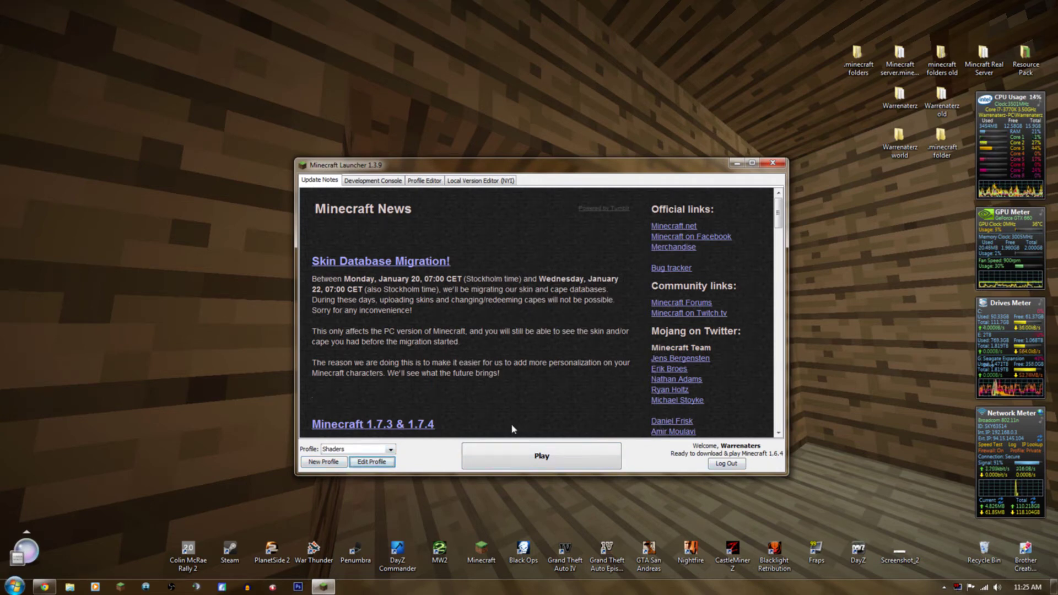
click(599, 461)
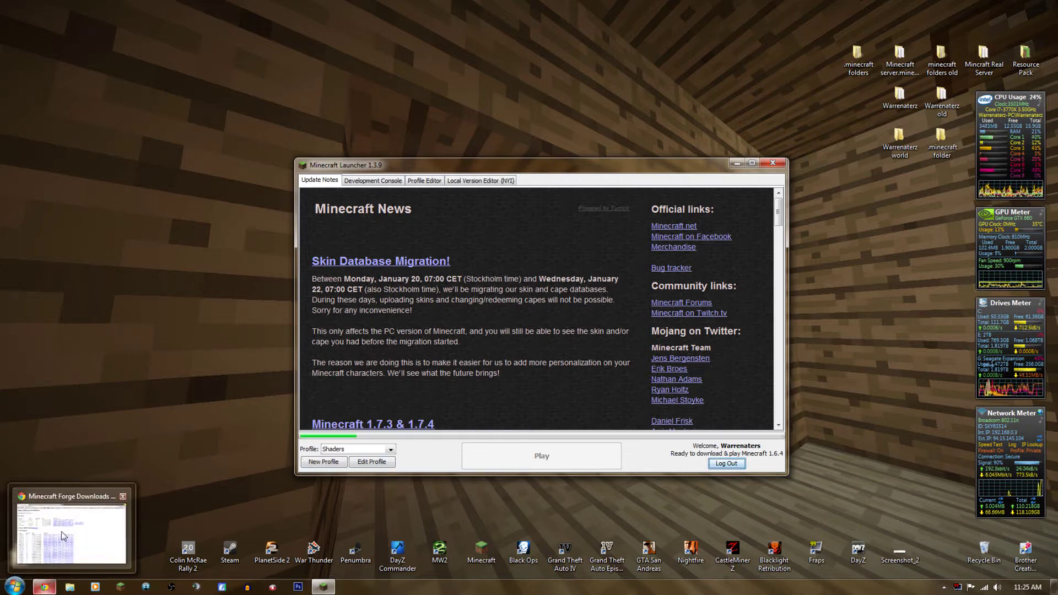
click(45, 585)
Bring Chrome forward and skim the 1.6.4 Shaders Mod forum thread.
click(46, 585)
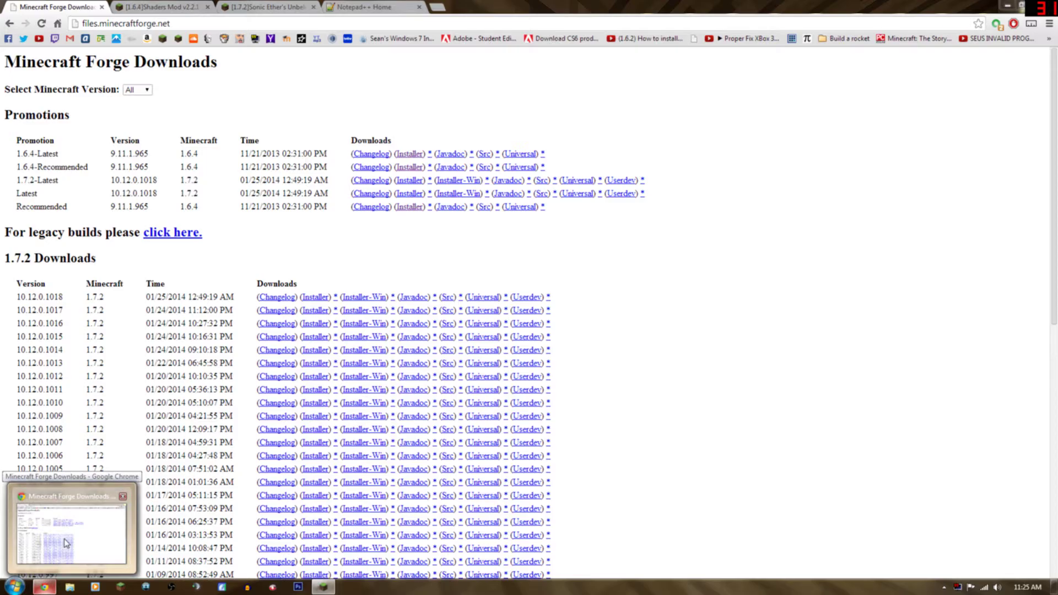
click(64, 536)
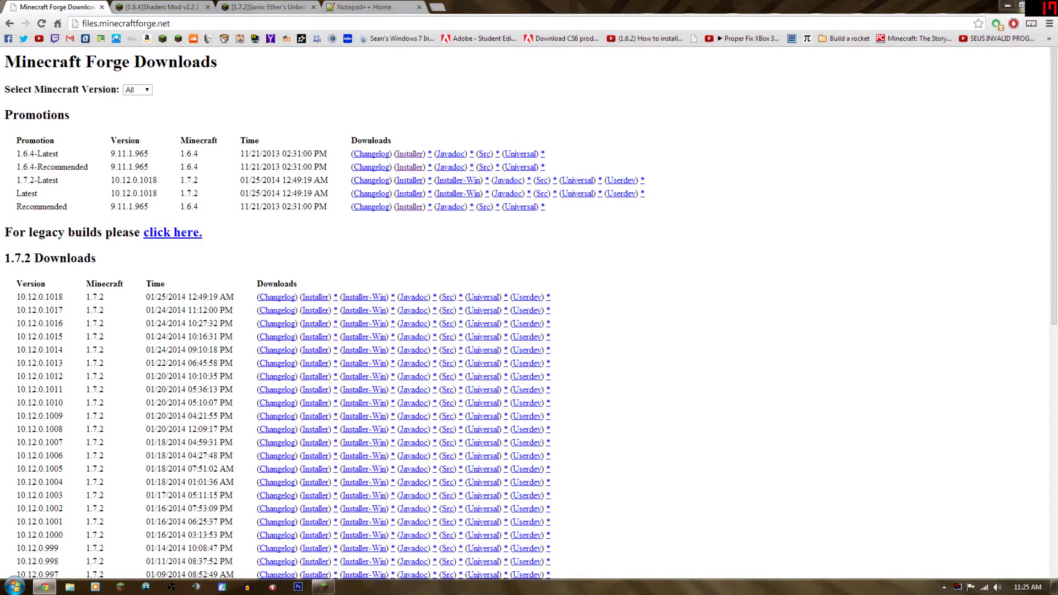
click(148, 7)
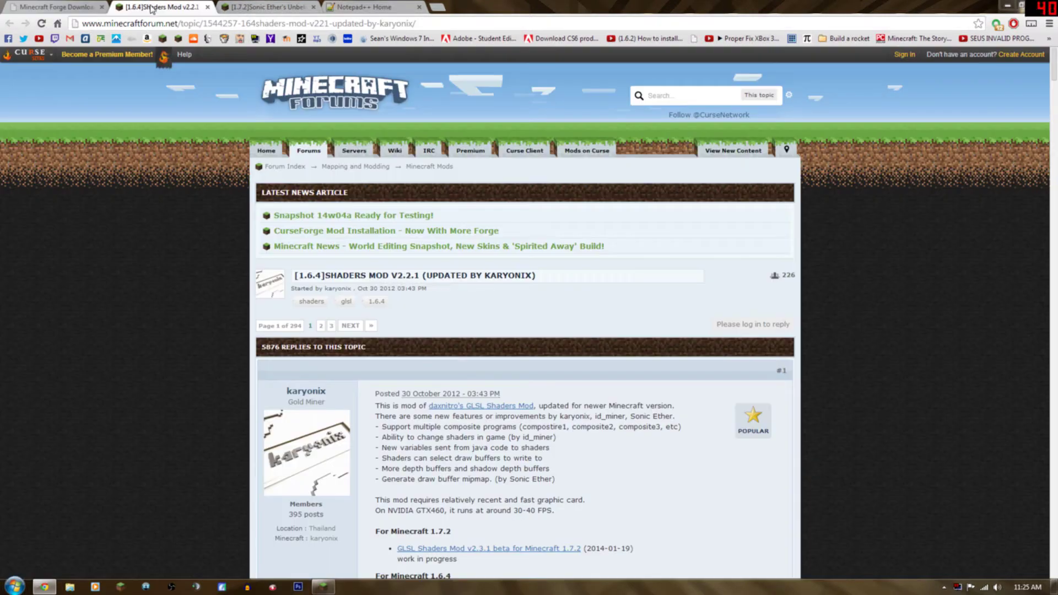
scroll(283, 296, down, 2)
scroll(381, 424, down, 2)
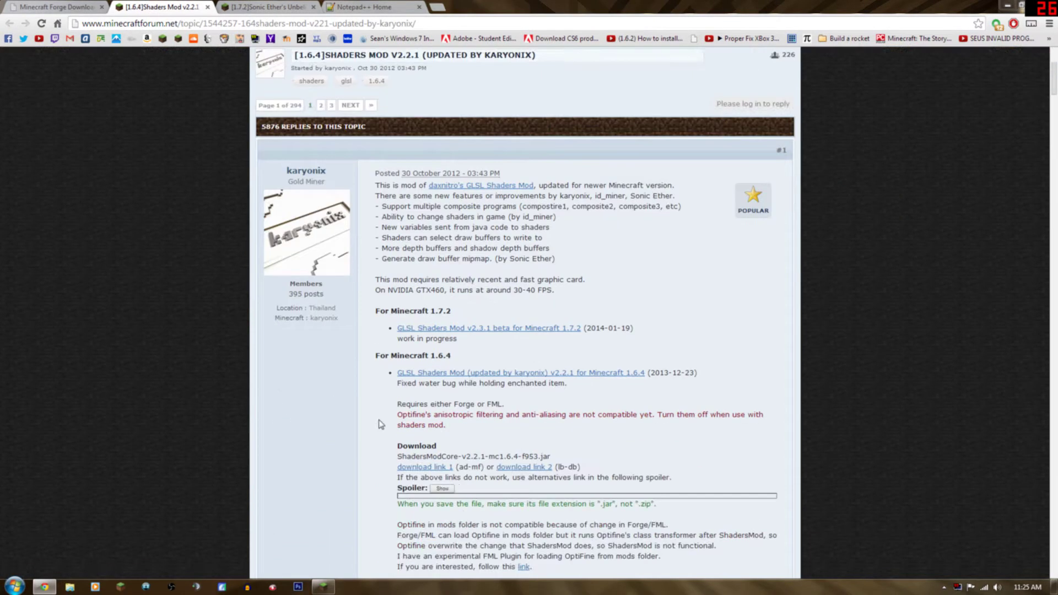
scroll(496, 395, down, 2)
scroll(419, 293, up, 5)
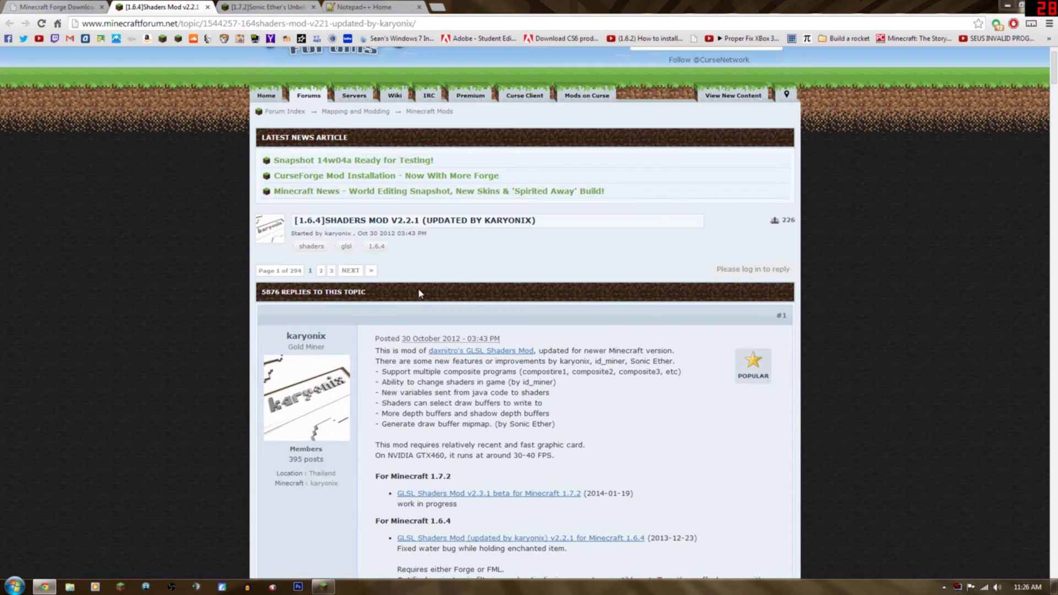
Look through the Sonic Ether's shaders thread downloads, then move to the Notepad++ home page.
click(265, 7)
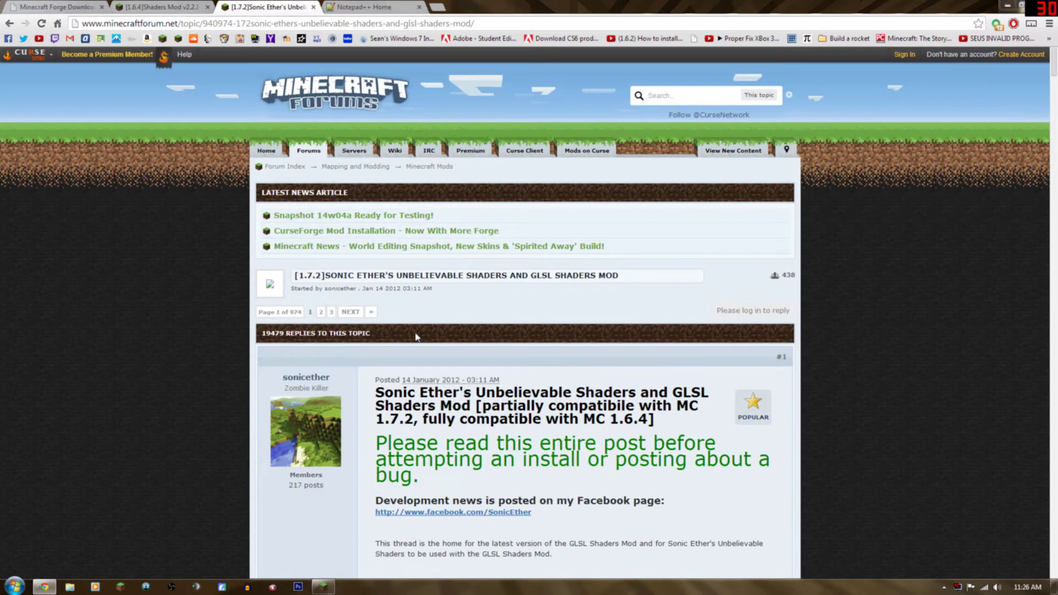
scroll(468, 417, down, 6)
scroll(468, 417, down, 15)
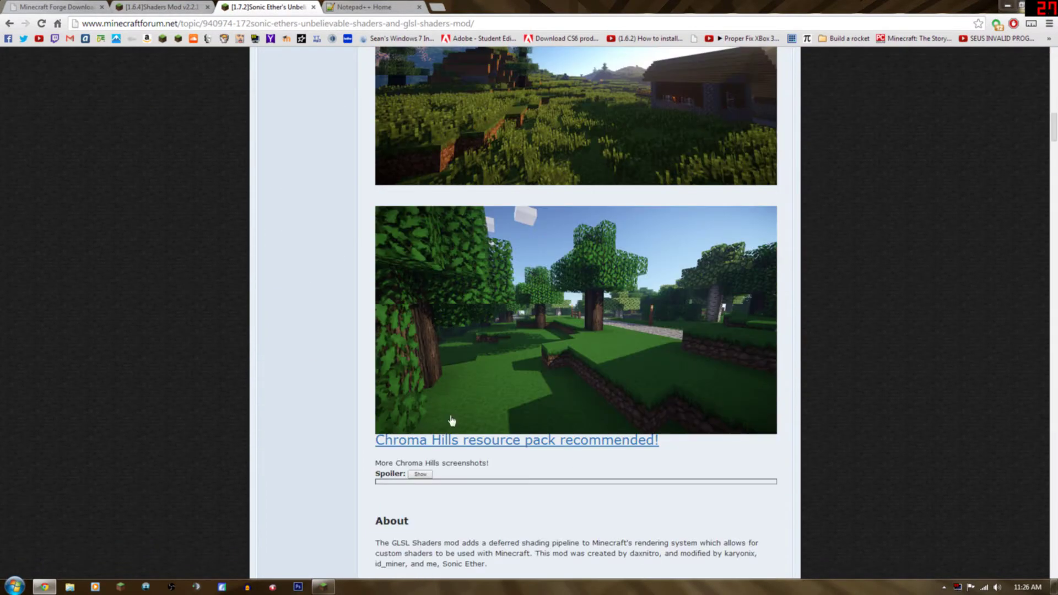
scroll(506, 461, down, 1)
scroll(568, 410, down, 5)
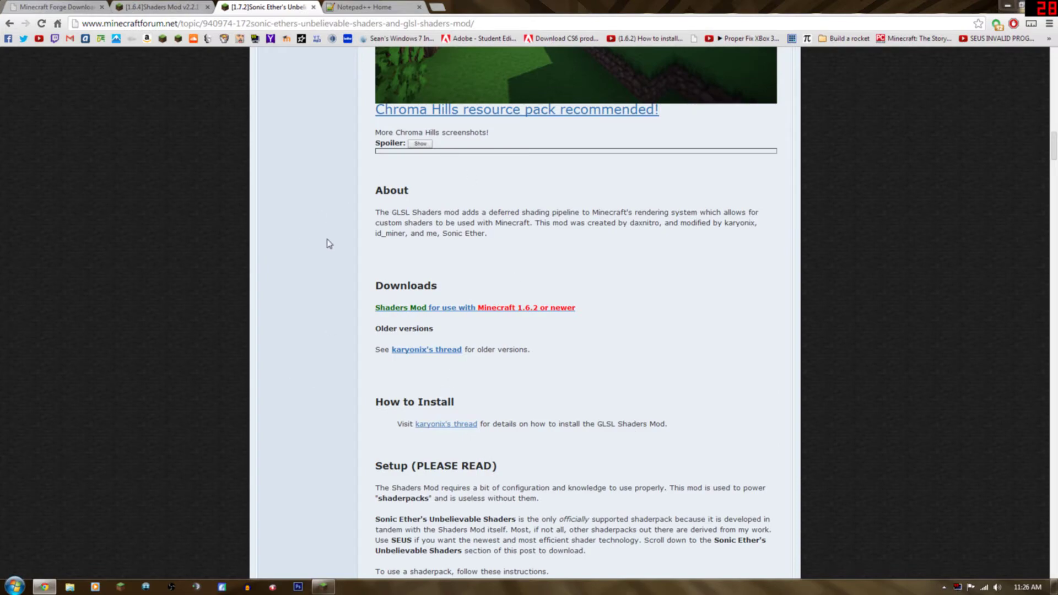
scroll(334, 248, up, 20)
key(ctrl+Tab)
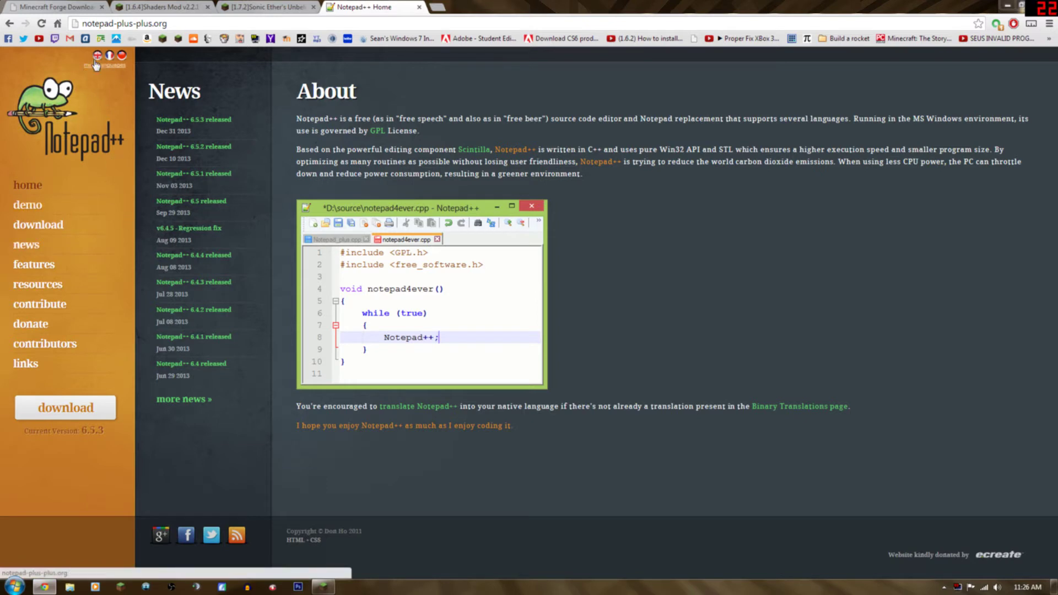
click(60, 6)
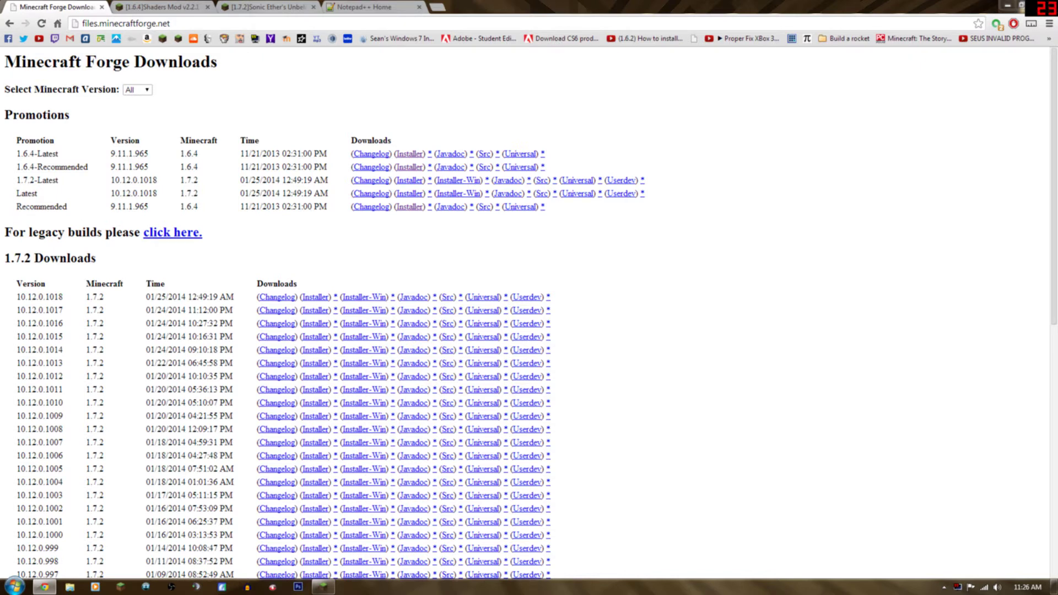
Download and keep the Forge 1.6.4-9.11.1.965 recommended installer jar, getting past the redirect page.
drag(16, 167, 81, 167)
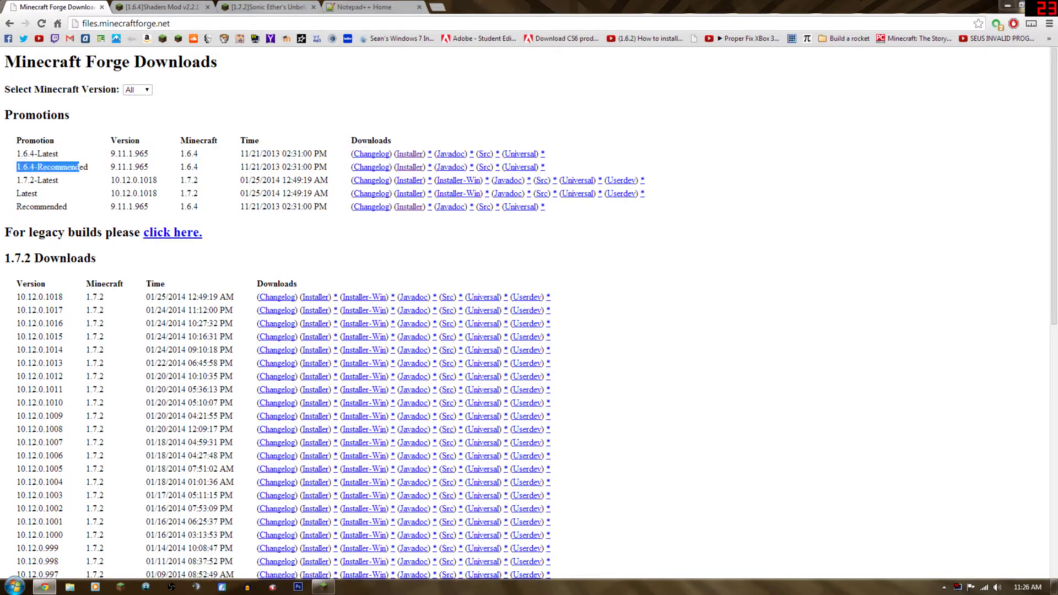
click(84, 167)
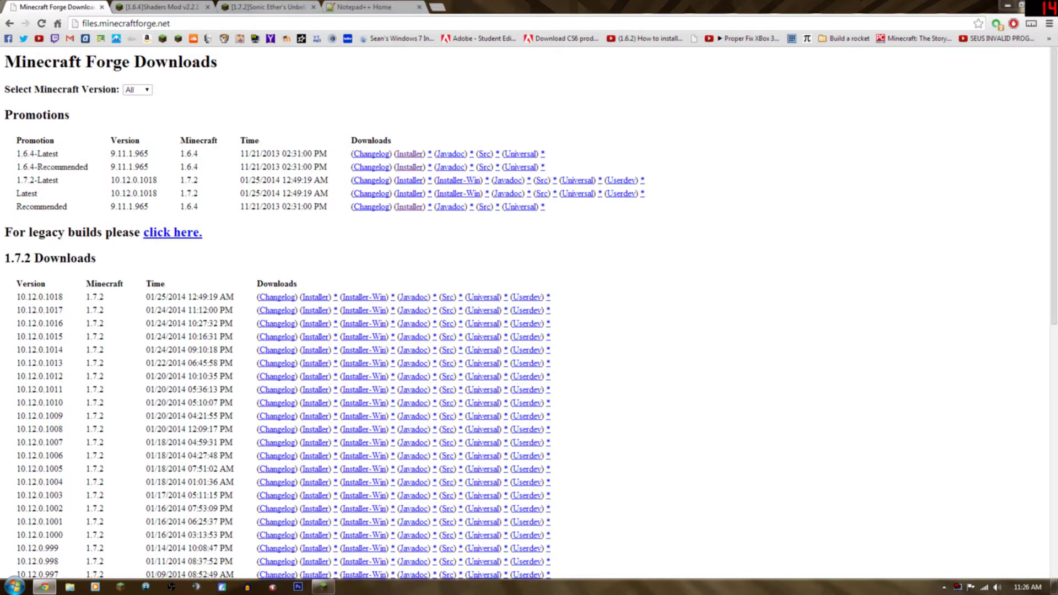
click(411, 168)
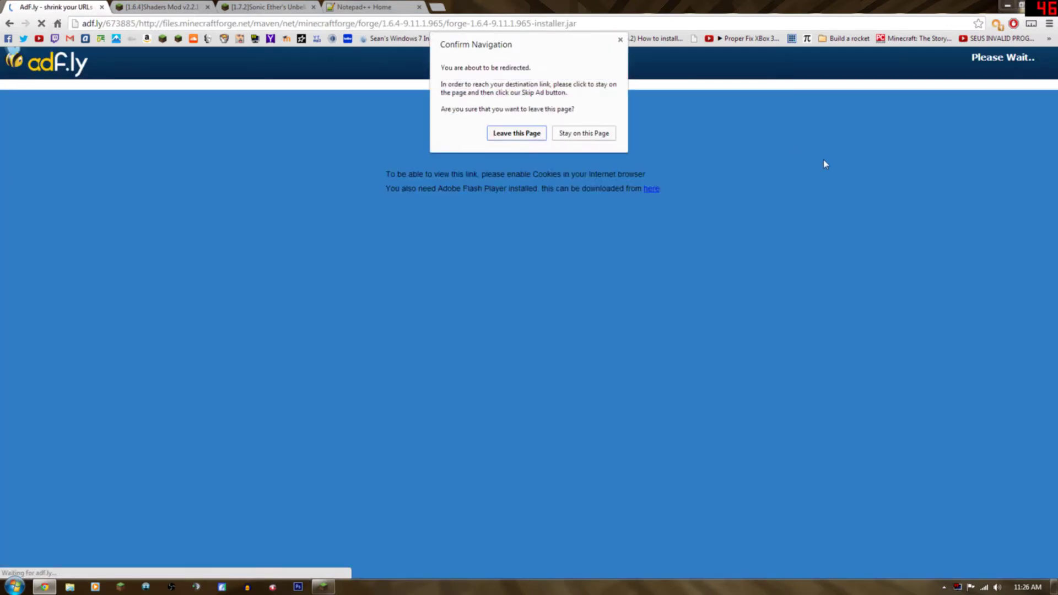
click(526, 134)
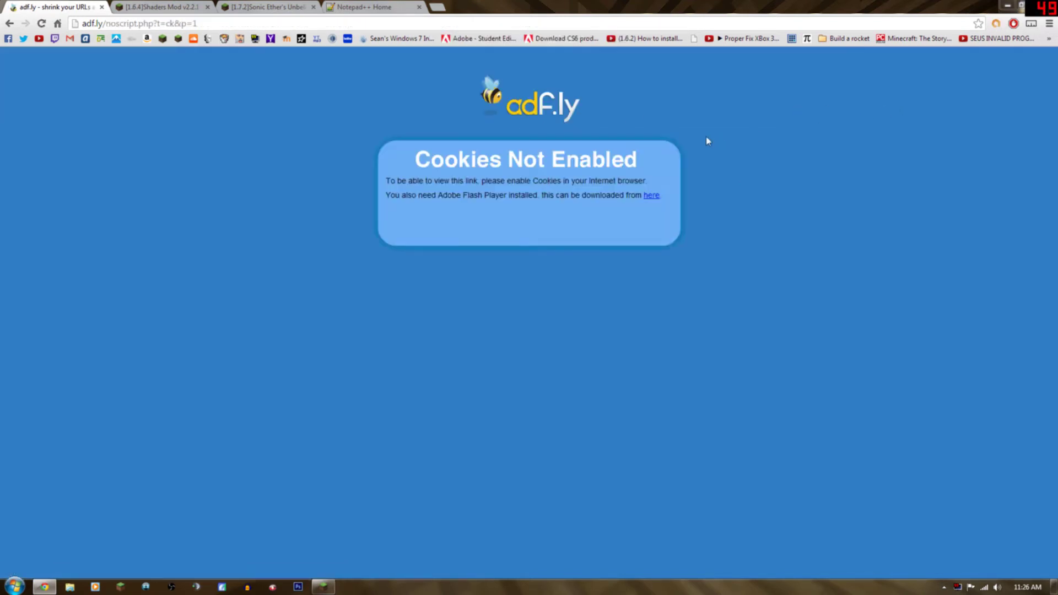
click(9, 23)
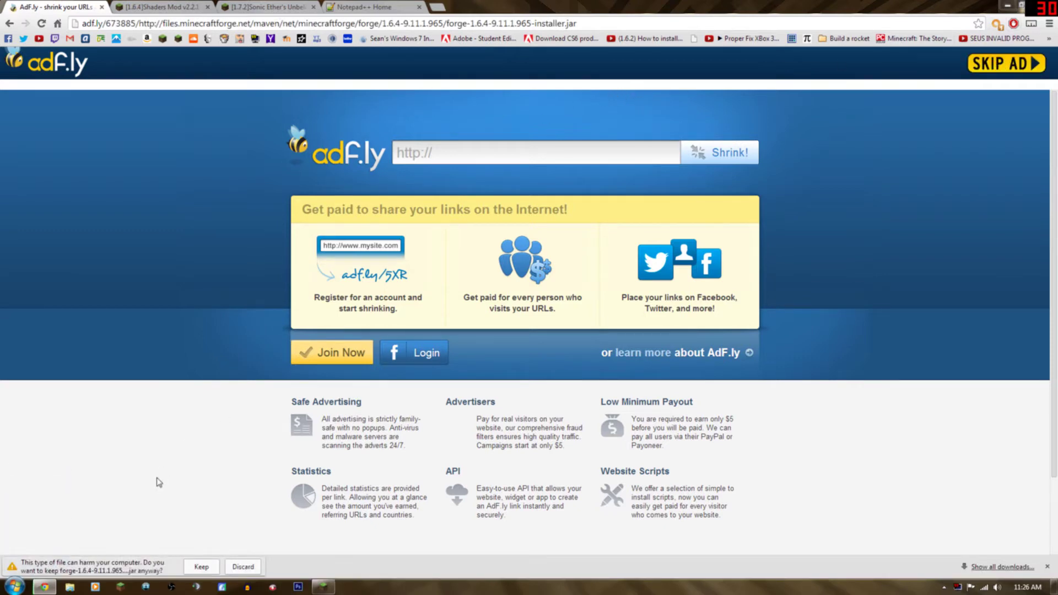
click(209, 572)
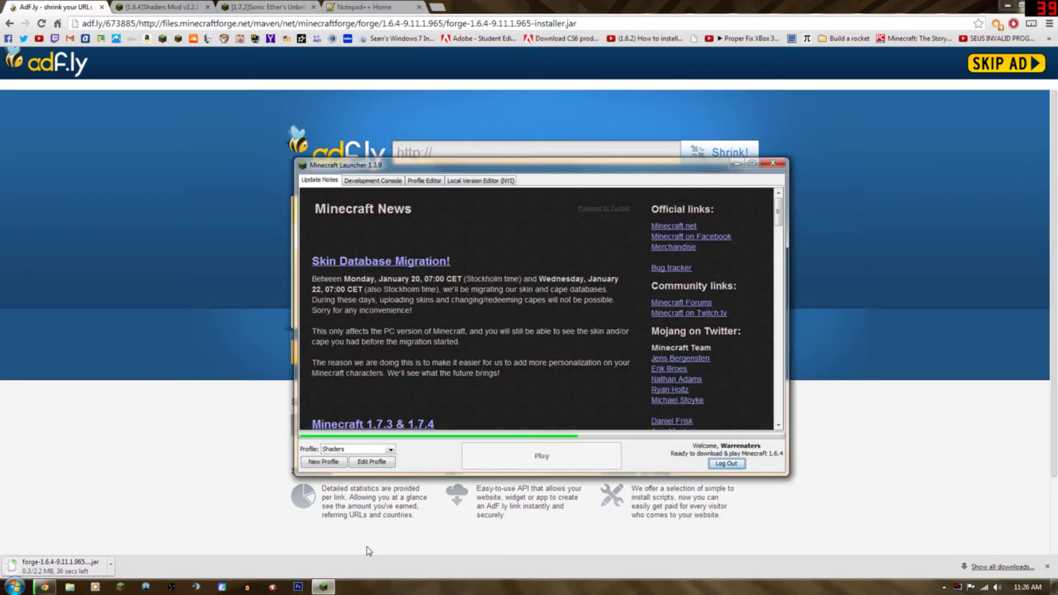
click(324, 586)
Scroll the 1.6.4 Shaders Mod thread to find its download link.
click(184, 5)
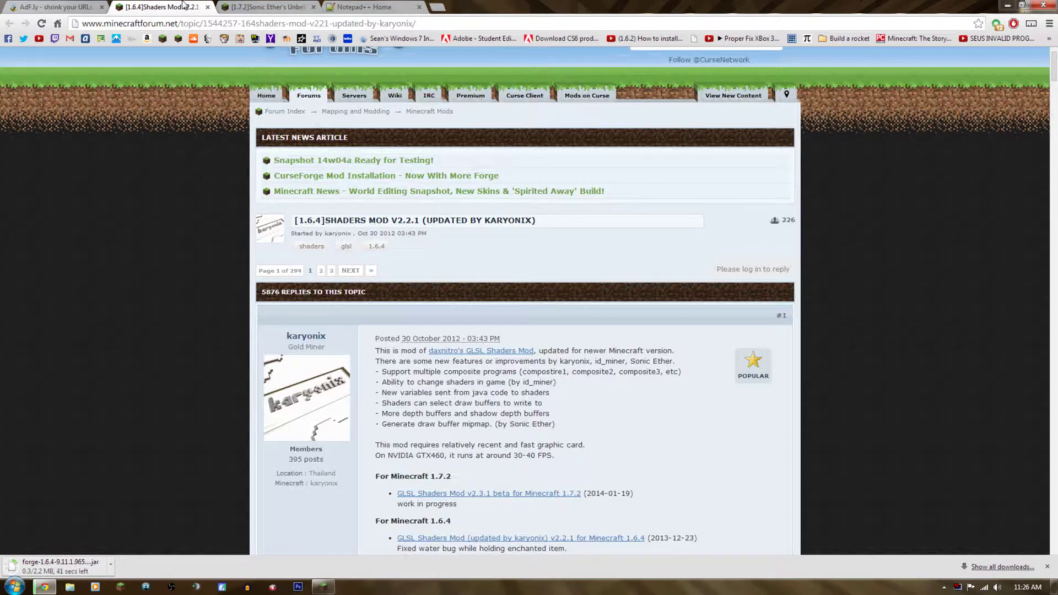
scroll(254, 301, up, 1)
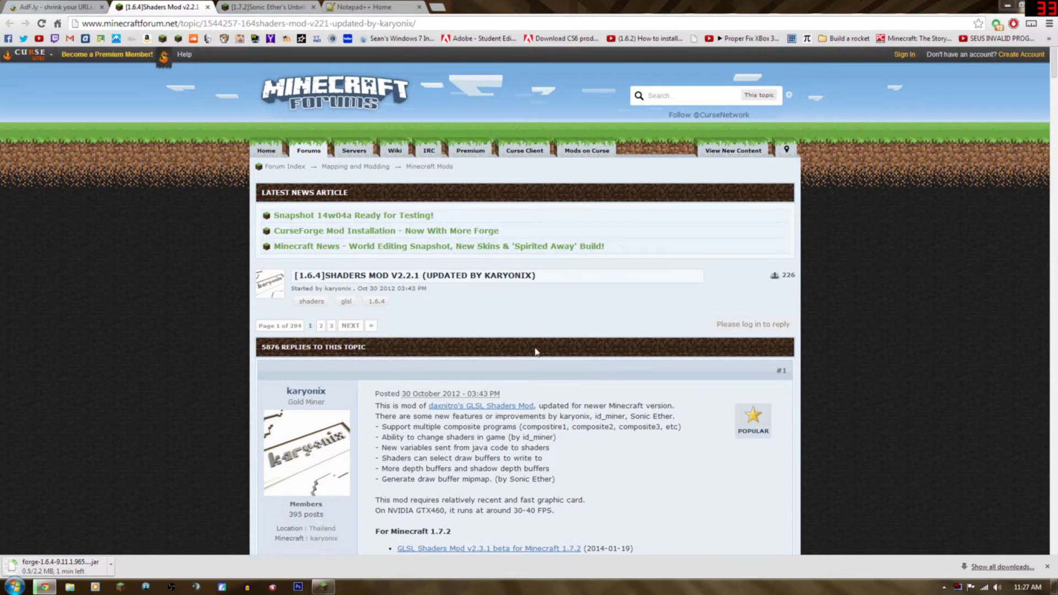
scroll(447, 377, down, 1)
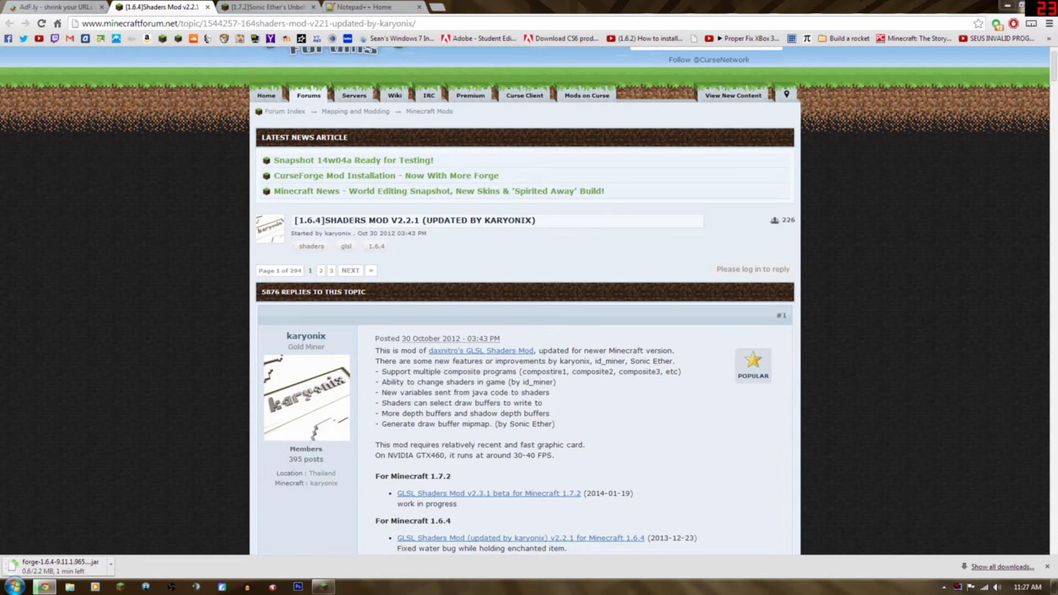
scroll(436, 304, down, 4)
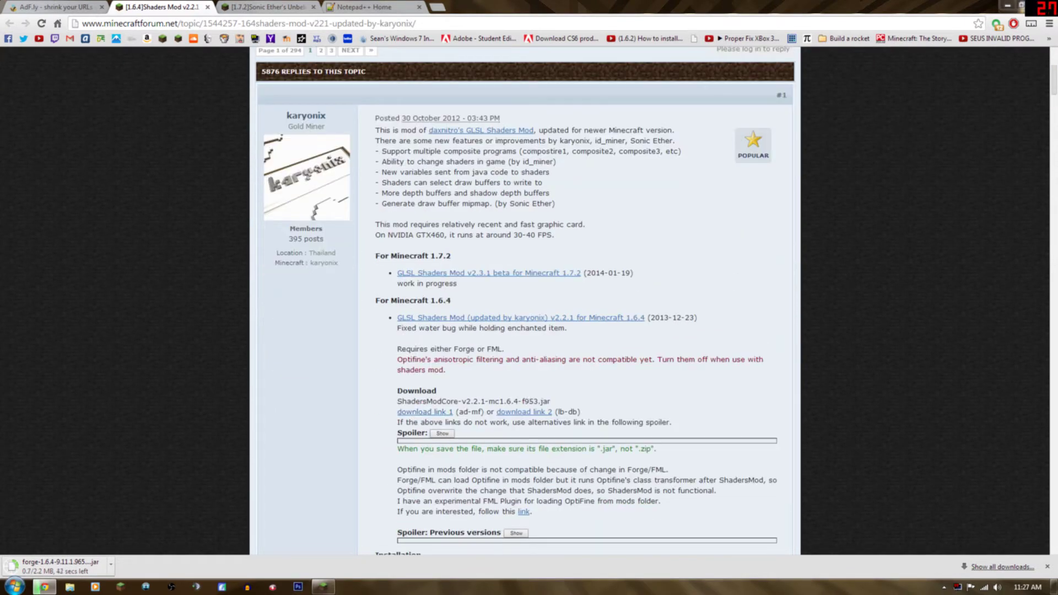
scroll(385, 359, up, 5)
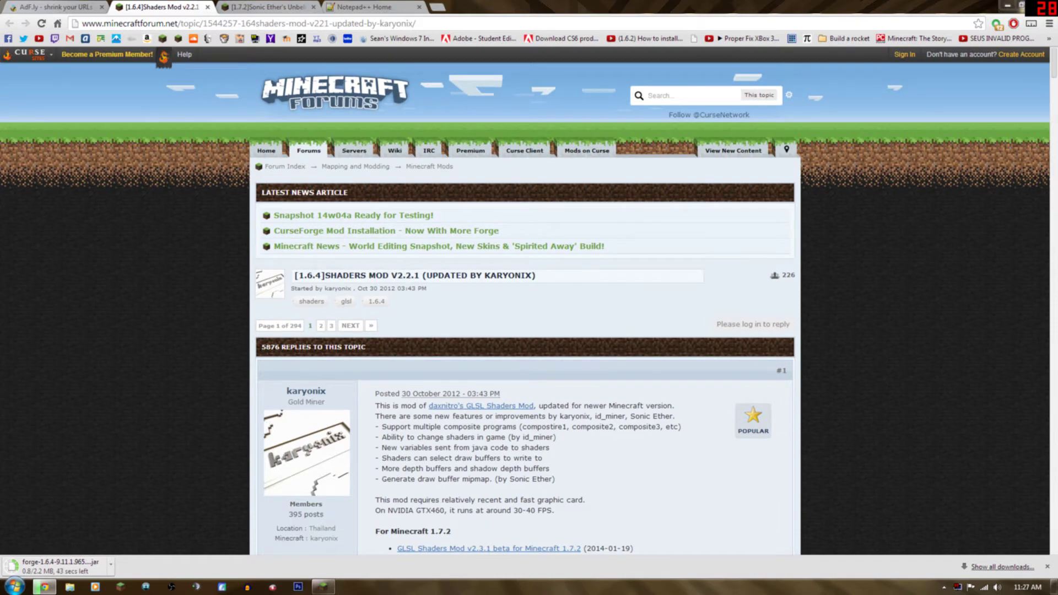
scroll(447, 381, down, 1)
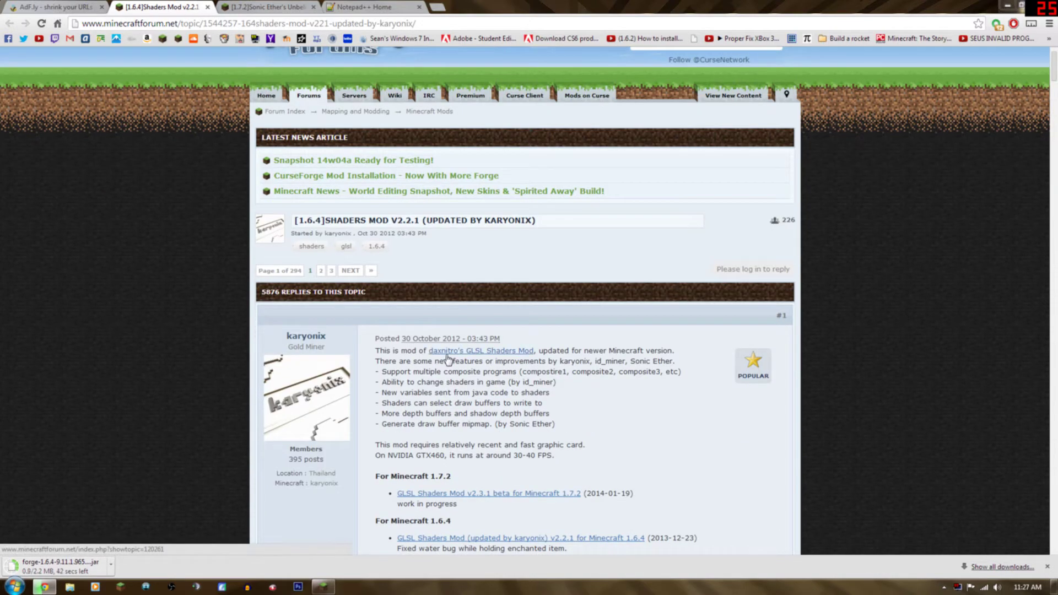
scroll(504, 351, down, 7)
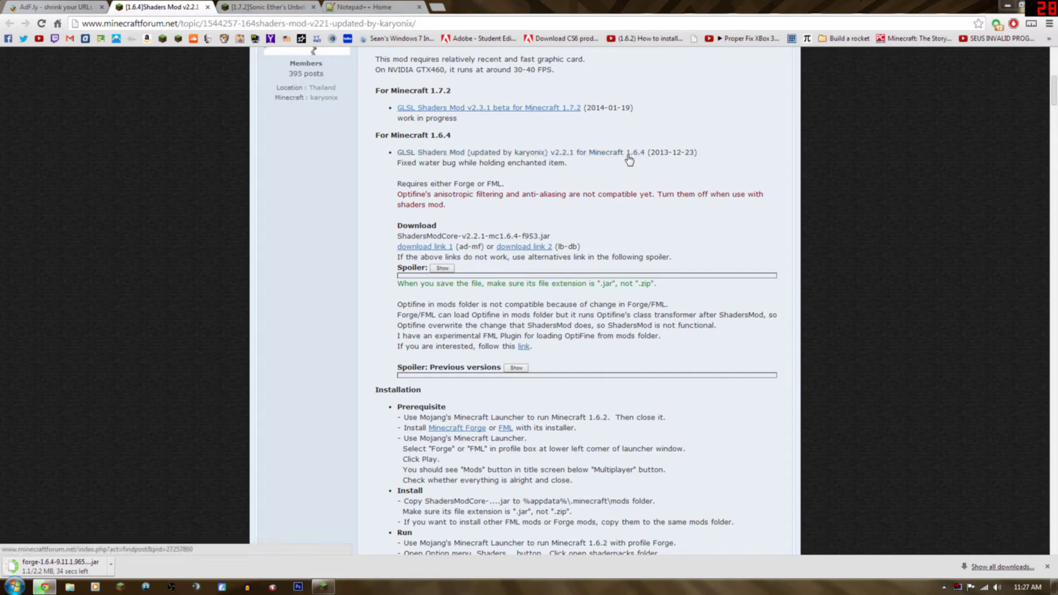
Download ShadersModCore-v2.2.1-mc1.6.4-f953.jar from MediaFire, close the ad tab, and keep the file.
click(563, 156)
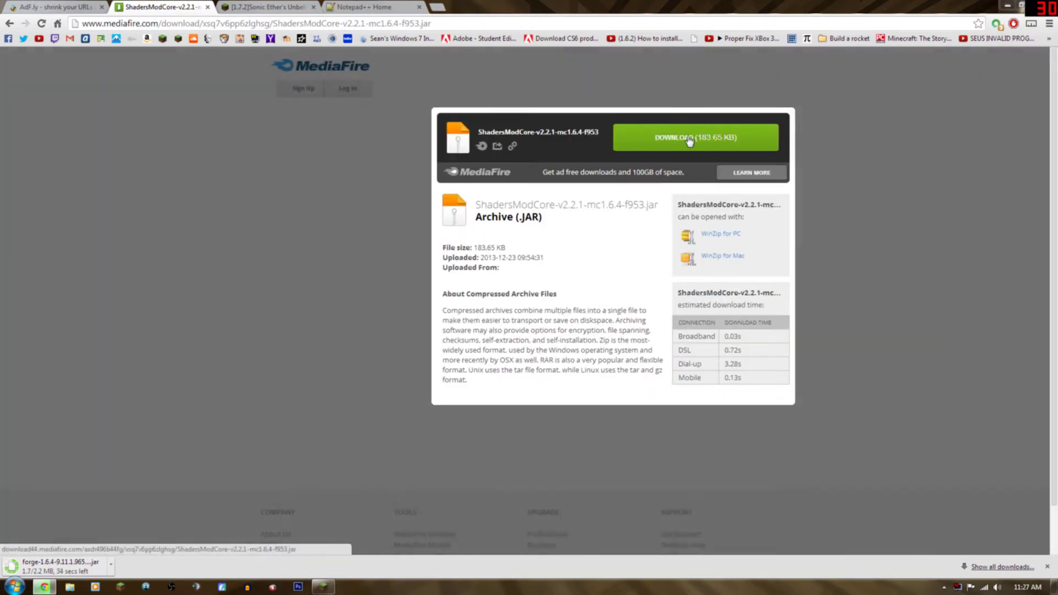
click(689, 140)
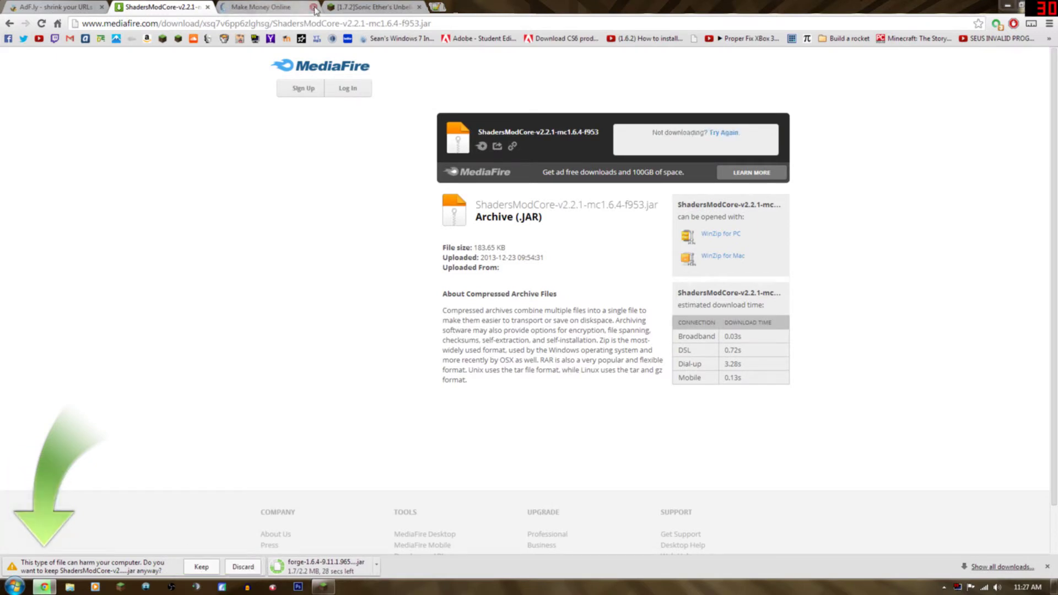
click(313, 7)
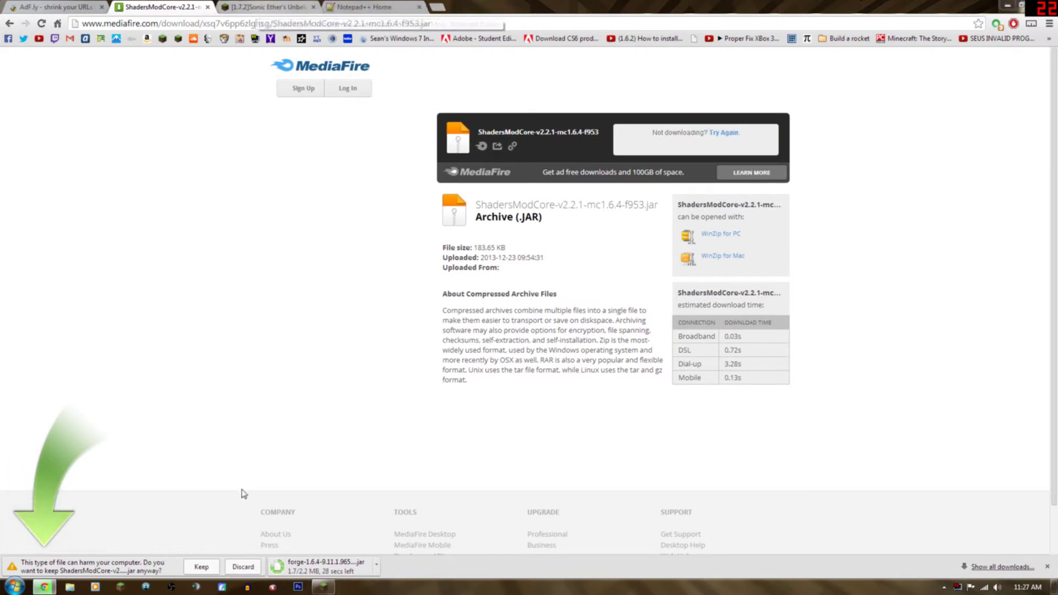
click(201, 567)
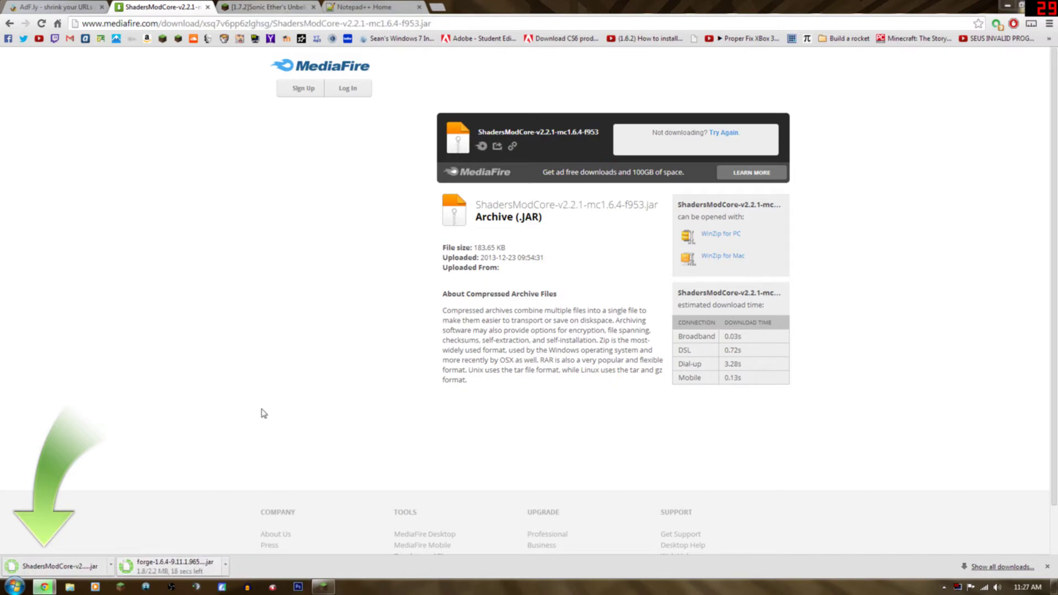
click(246, 11)
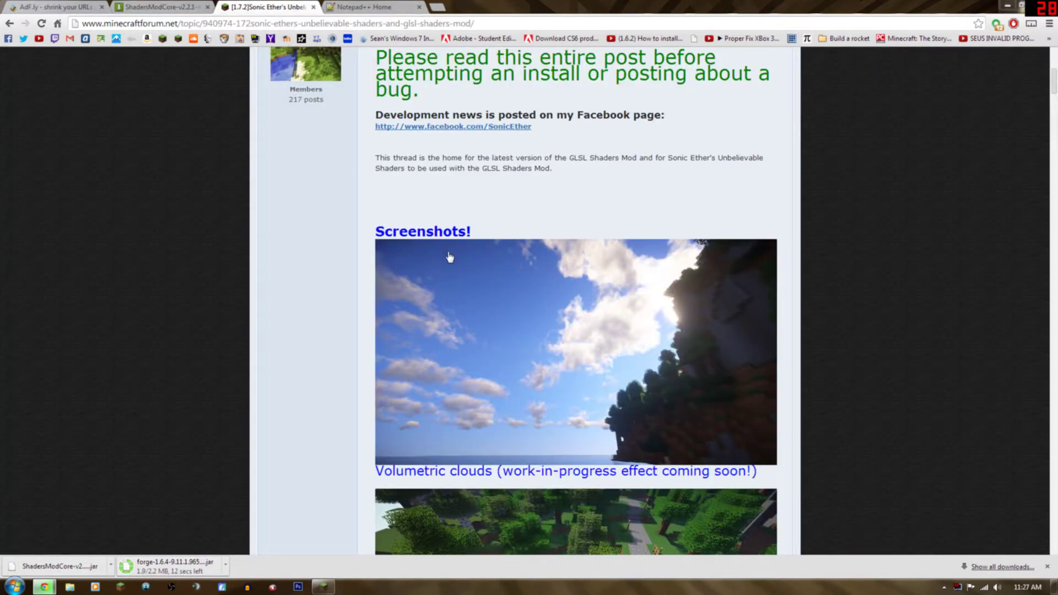
Download SEUS v10.0 Ultra No Blur.zip from the Sonic Ether's thread via MediaFire.
scroll(393, 298, down, 5)
scroll(391, 307, down, 20)
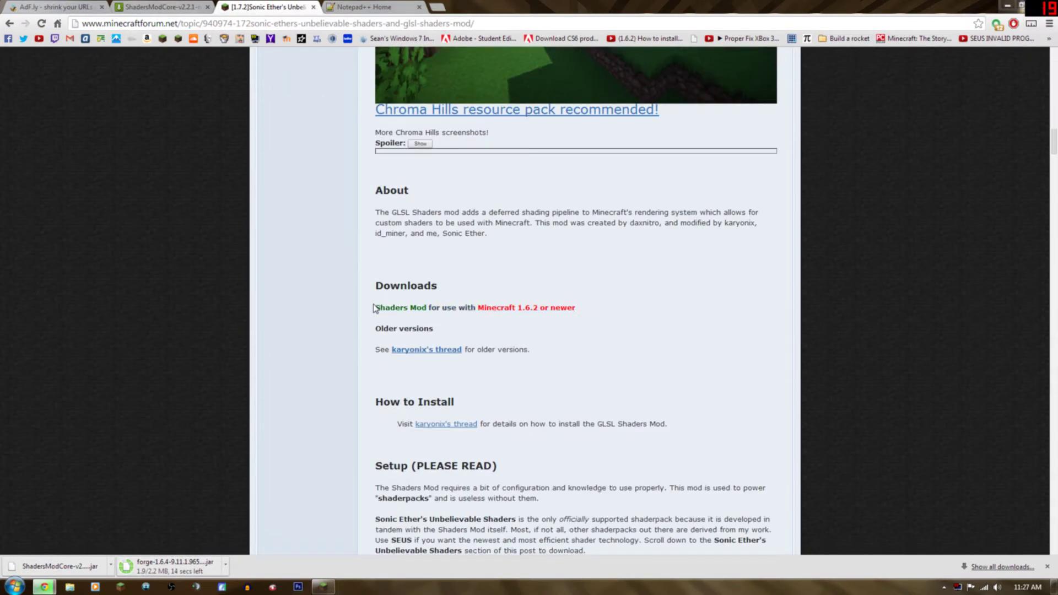
scroll(445, 440, down, 12)
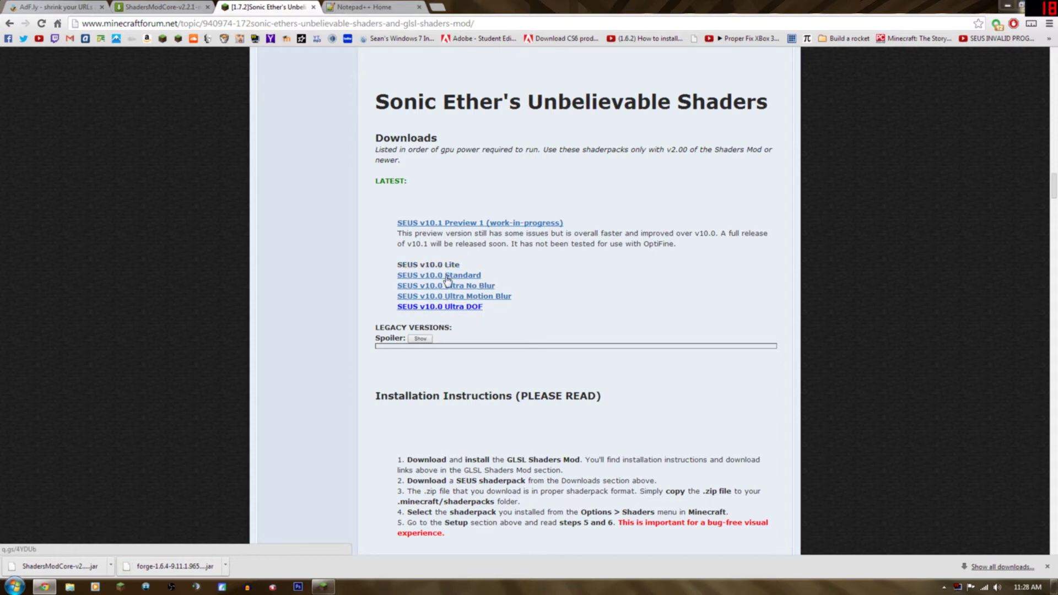
click(444, 285)
click(440, 300)
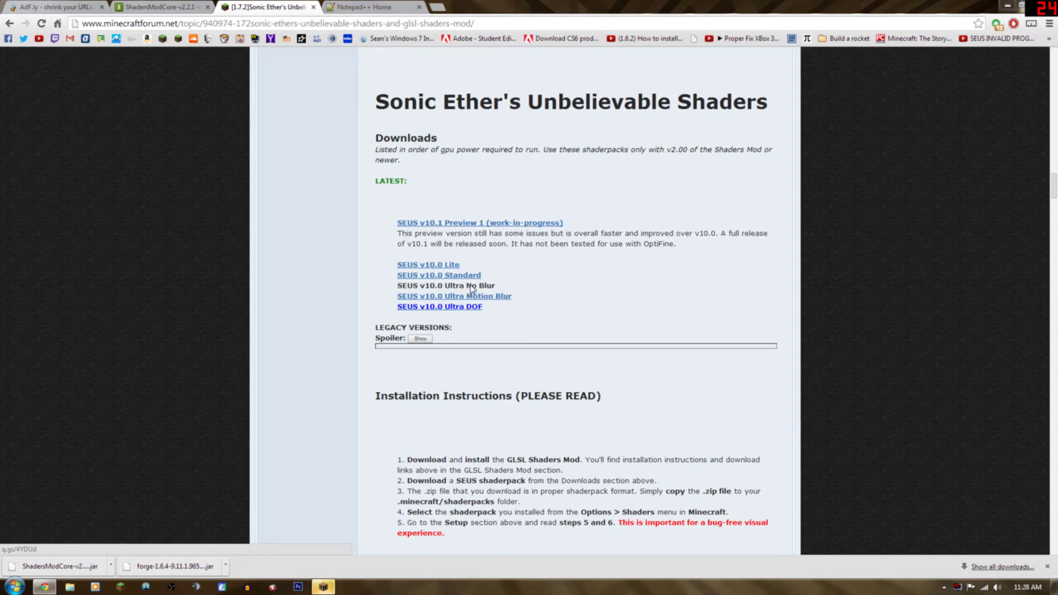
click(472, 289)
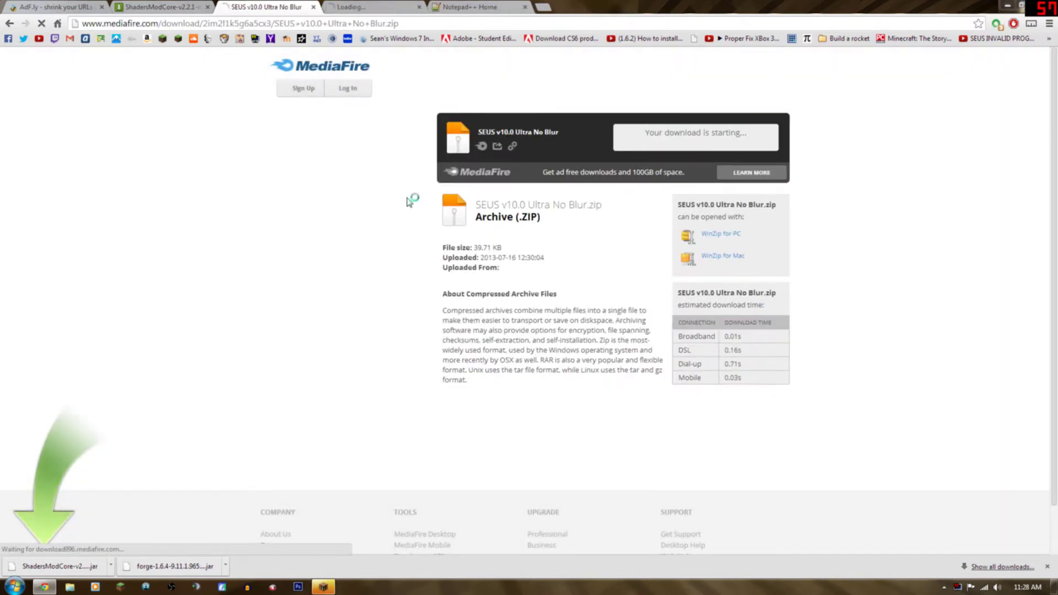
Quit the running Minecraft 1.6.4 and search the Start menu for %appdata%.
click(324, 587)
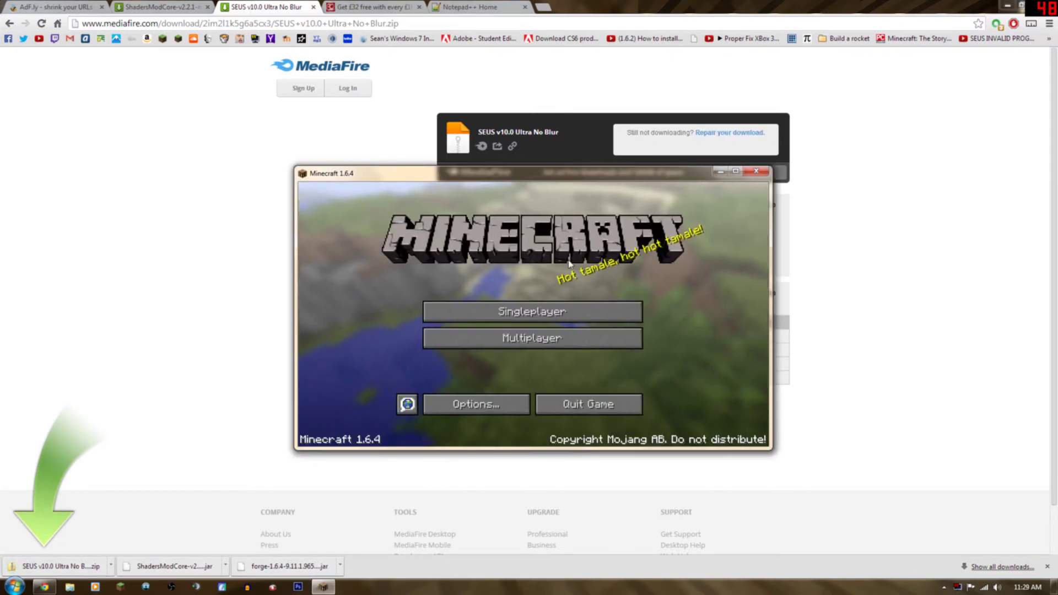
click(577, 400)
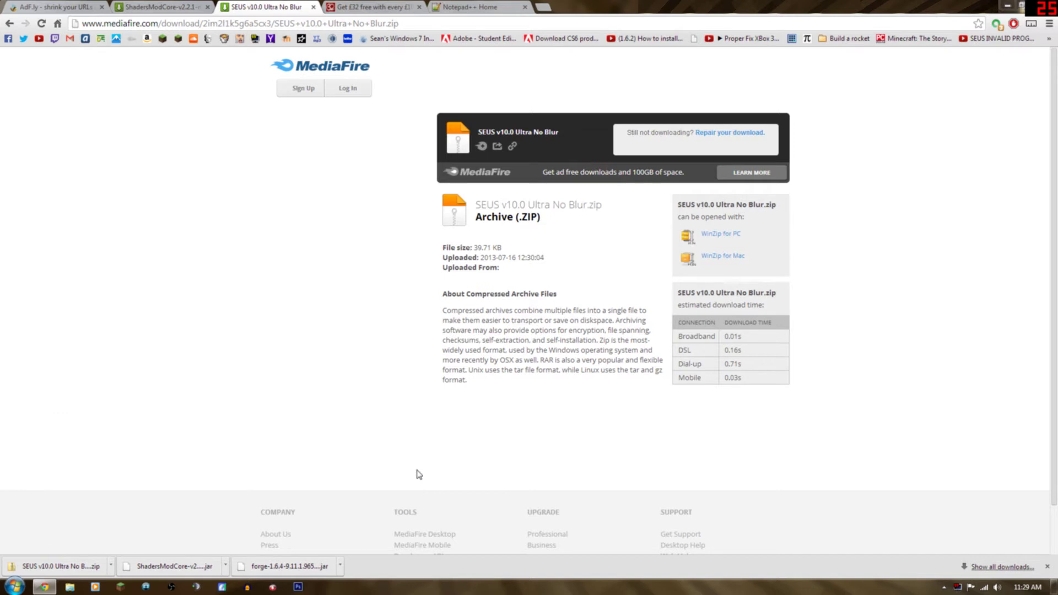
click(14, 585)
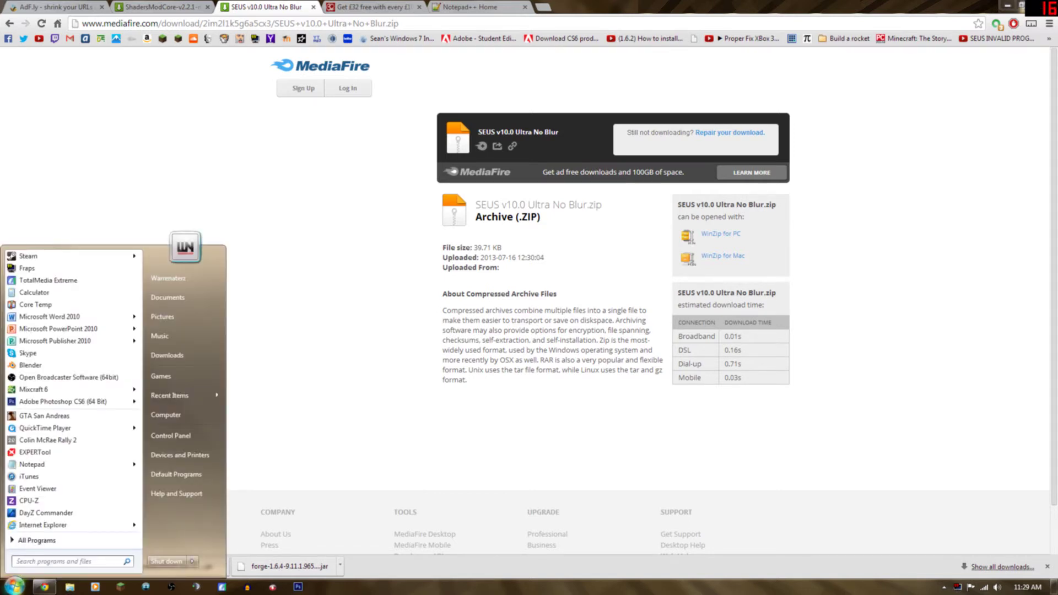
text(%appdata%)
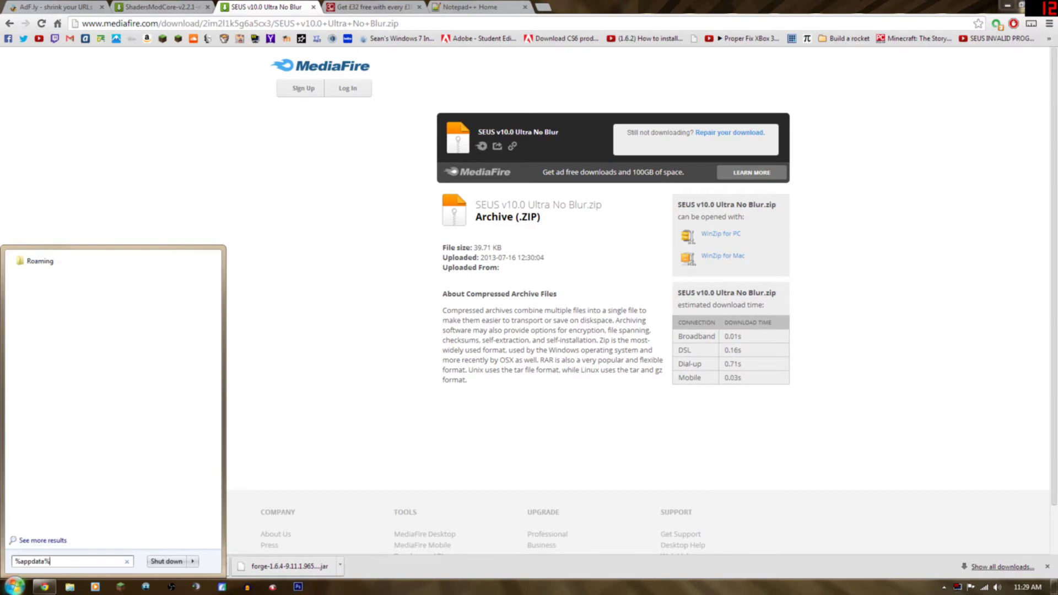
Open Roaming\.minecraft, check its 11 items, then restore and minimize the Explorer window.
key(Return)
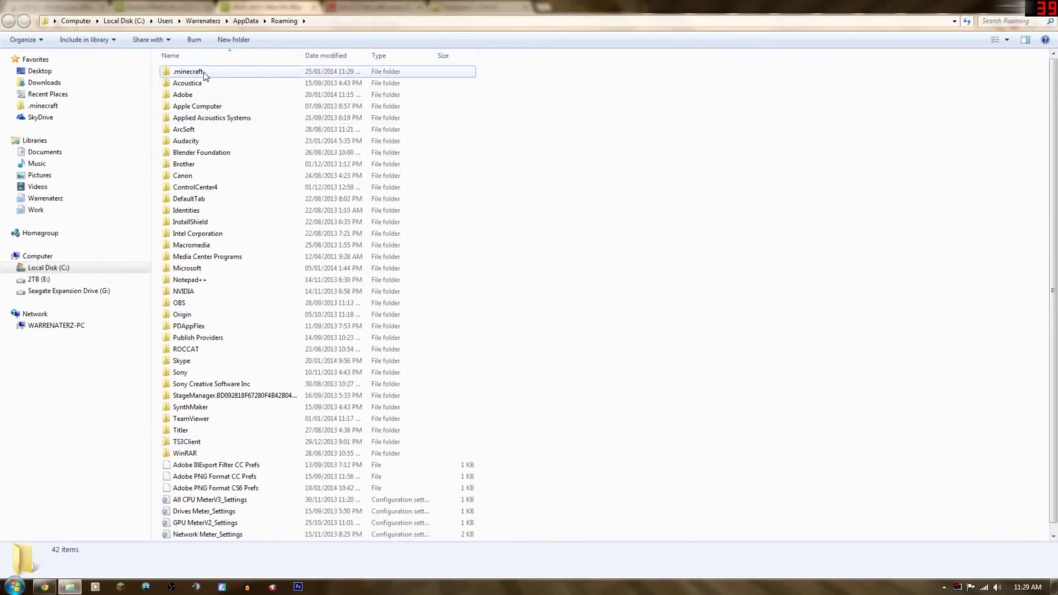
double_click(202, 72)
drag(220, 261, 209, 59)
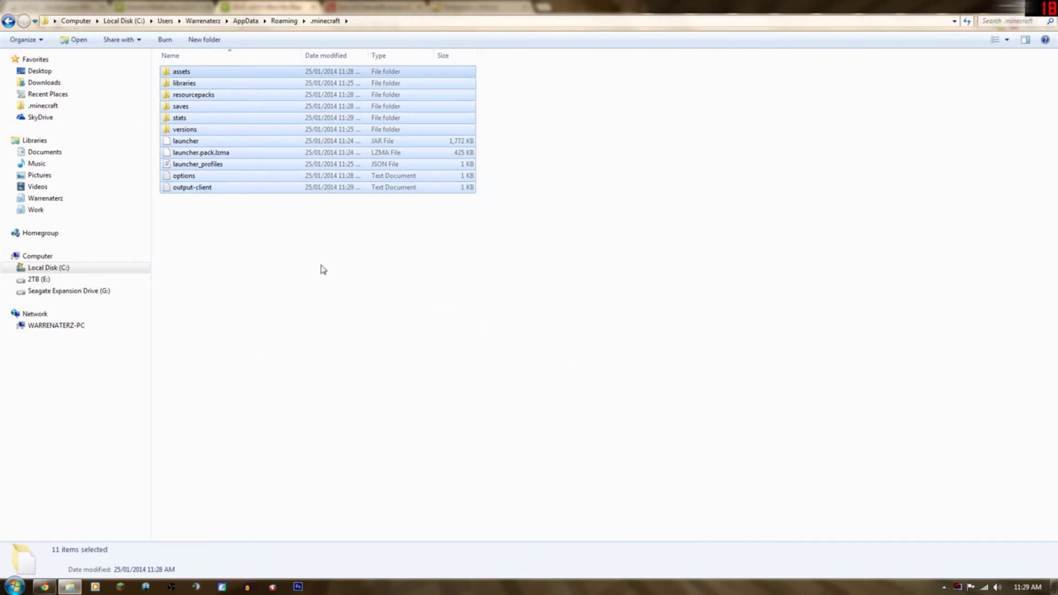
click(307, 232)
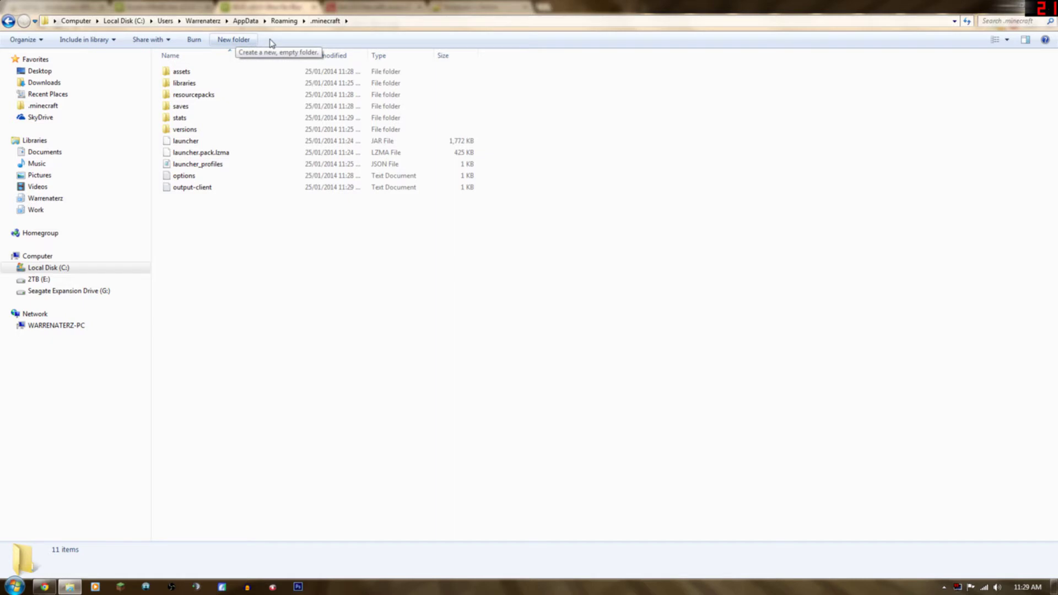
double_click(942, 16)
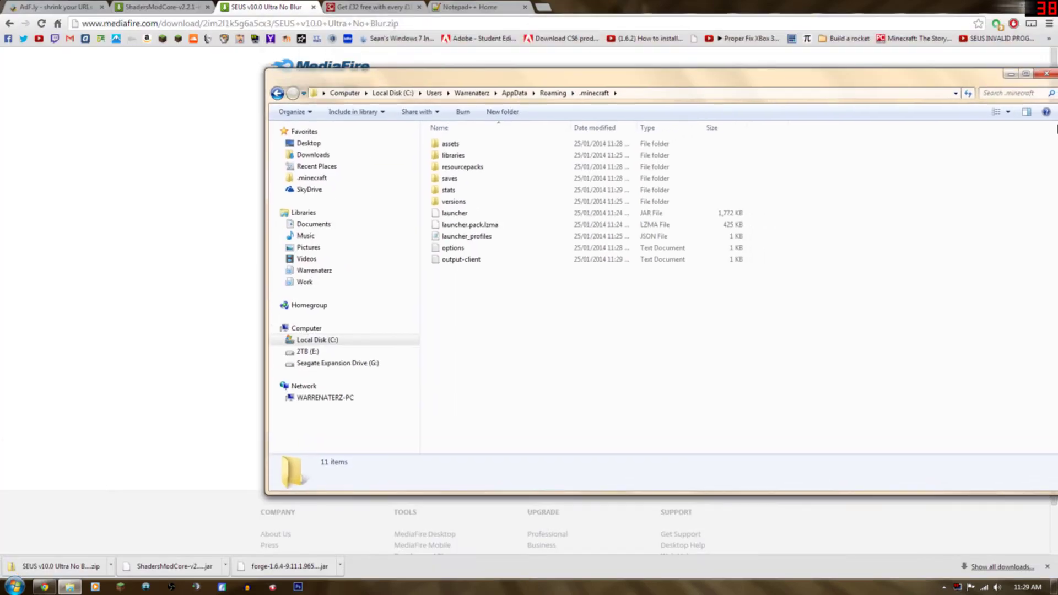
drag(857, 83, 878, 92)
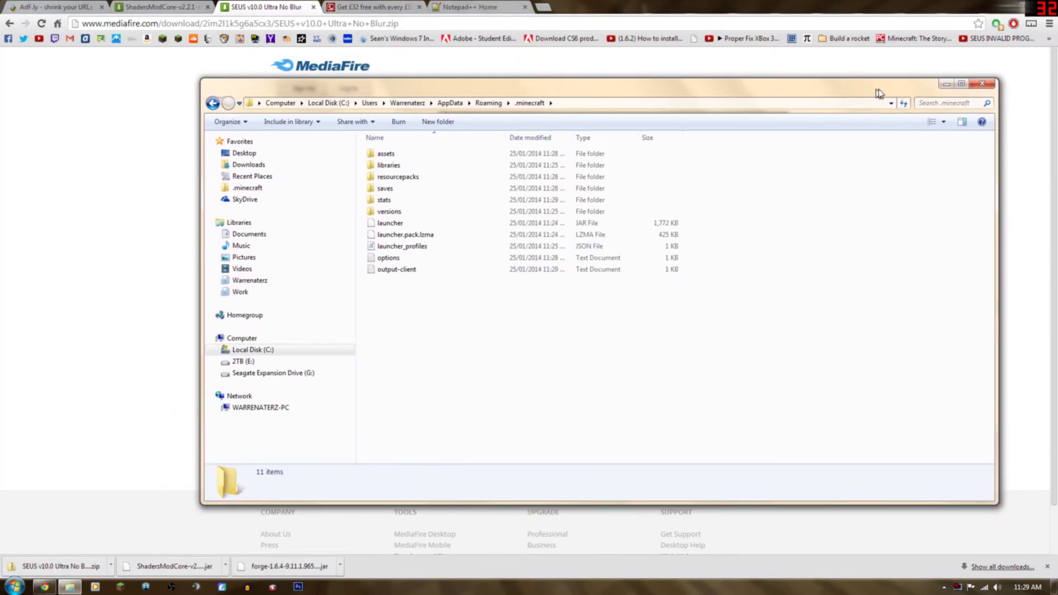
click(946, 83)
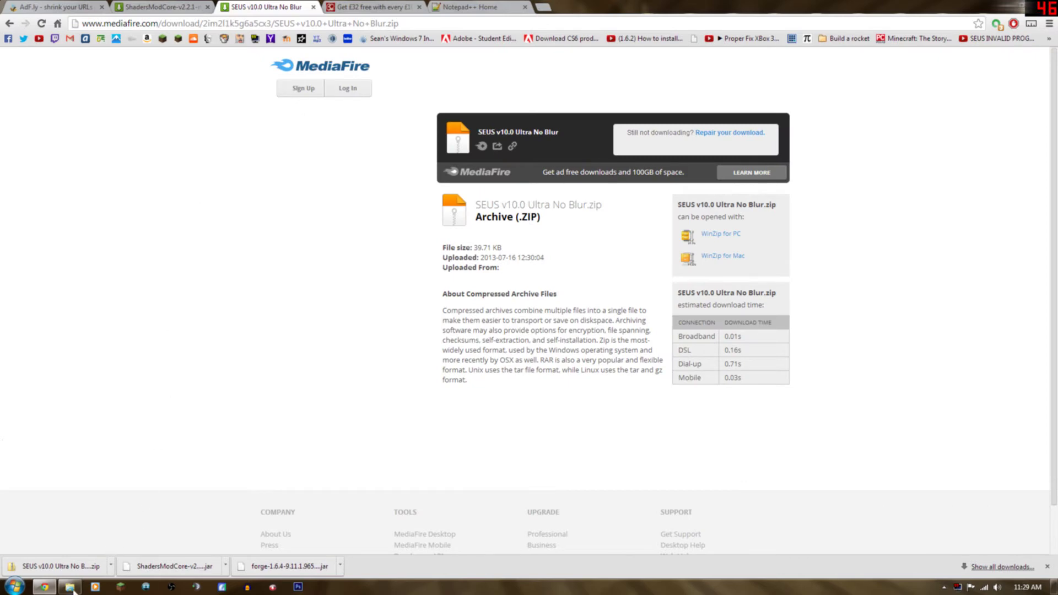
Open the Downloads folder and select the Forge 1.6.4 installer jar.
click(14, 587)
click(191, 365)
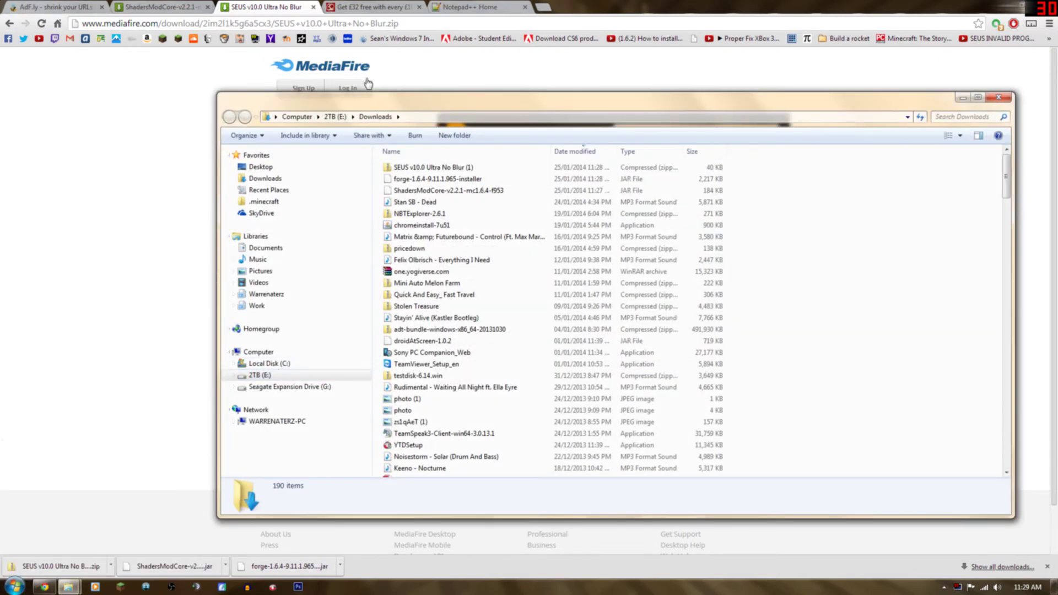
click(425, 191)
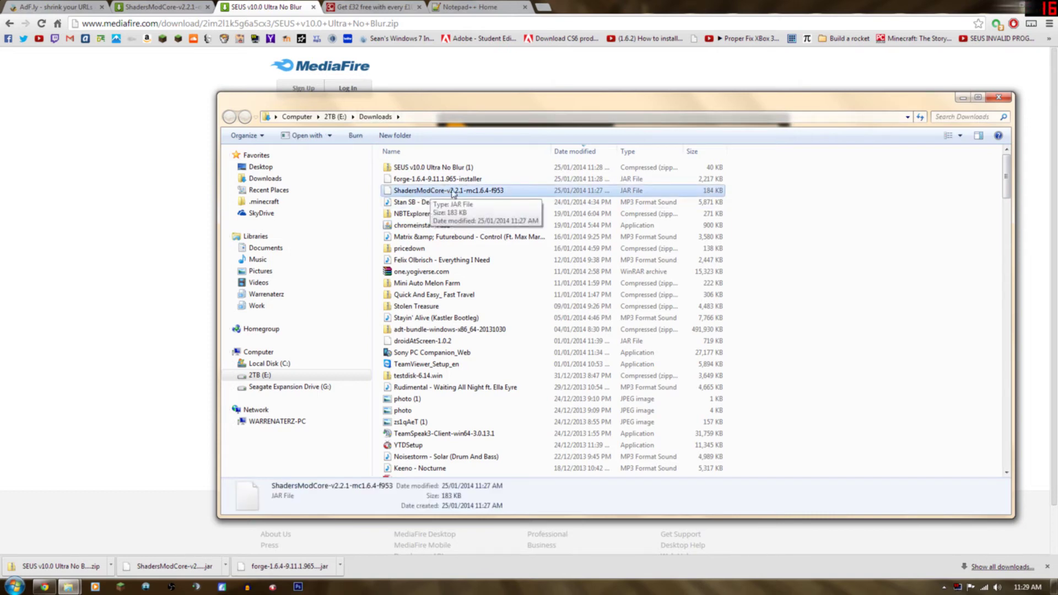
click(435, 179)
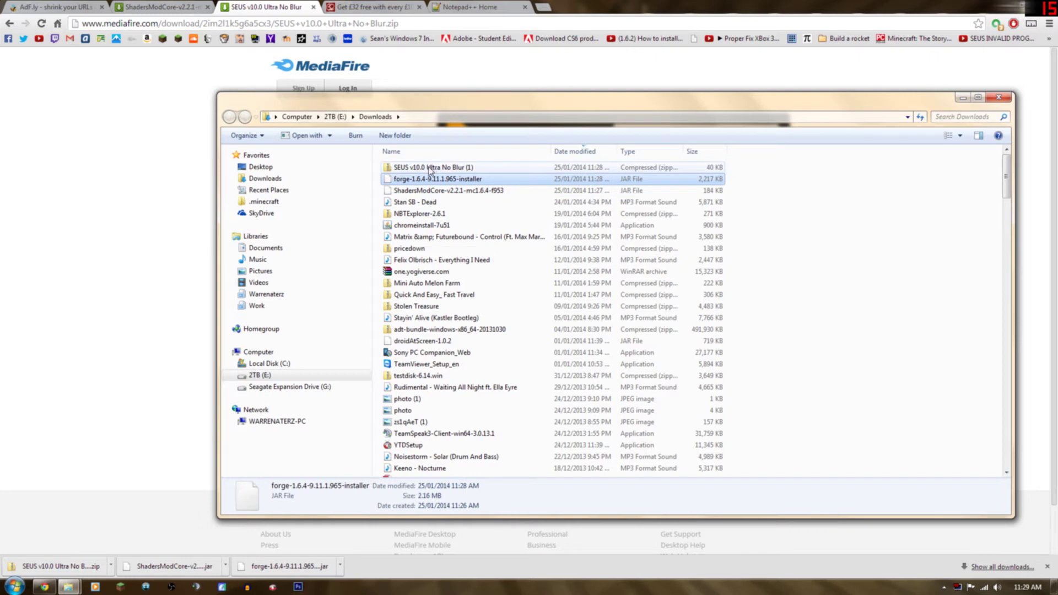
click(417, 169)
click(414, 180)
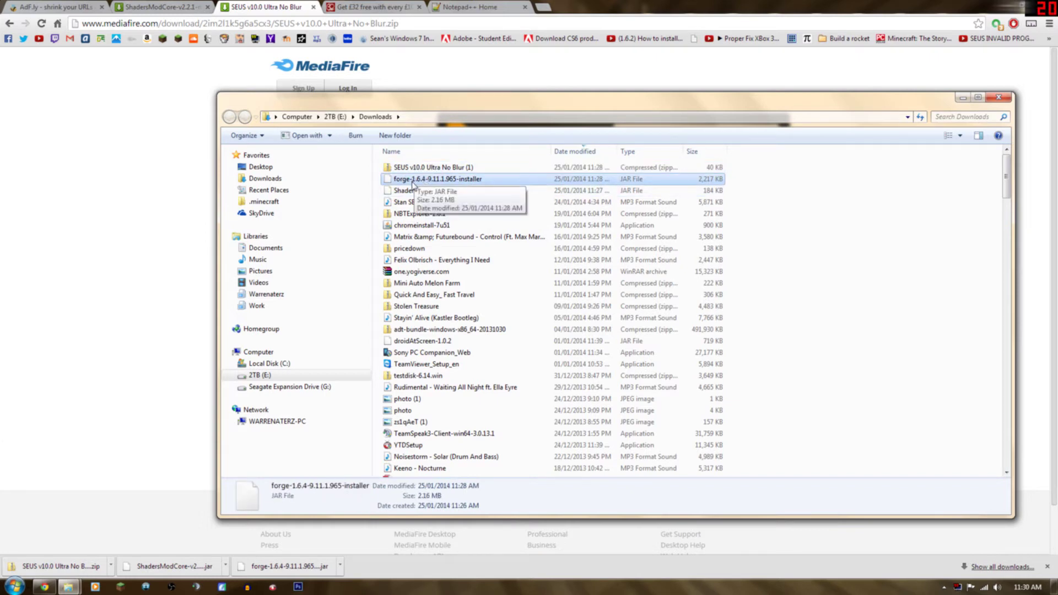
Run the Forge installer with Java(TM) Platform SE binary and install the client into .minecraft.
right_click(415, 182)
mouse_move(444, 223)
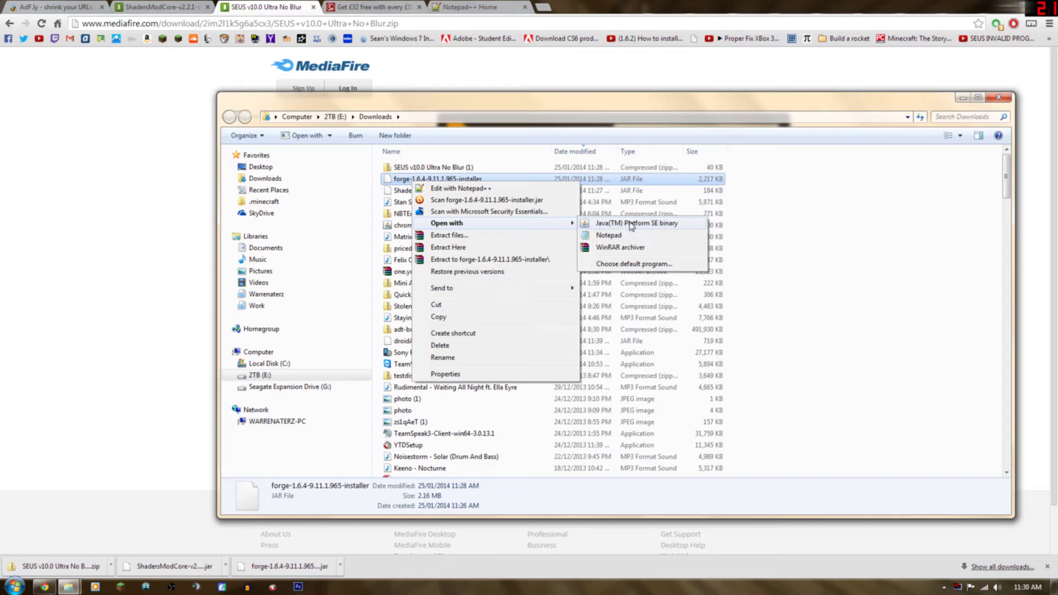
click(631, 223)
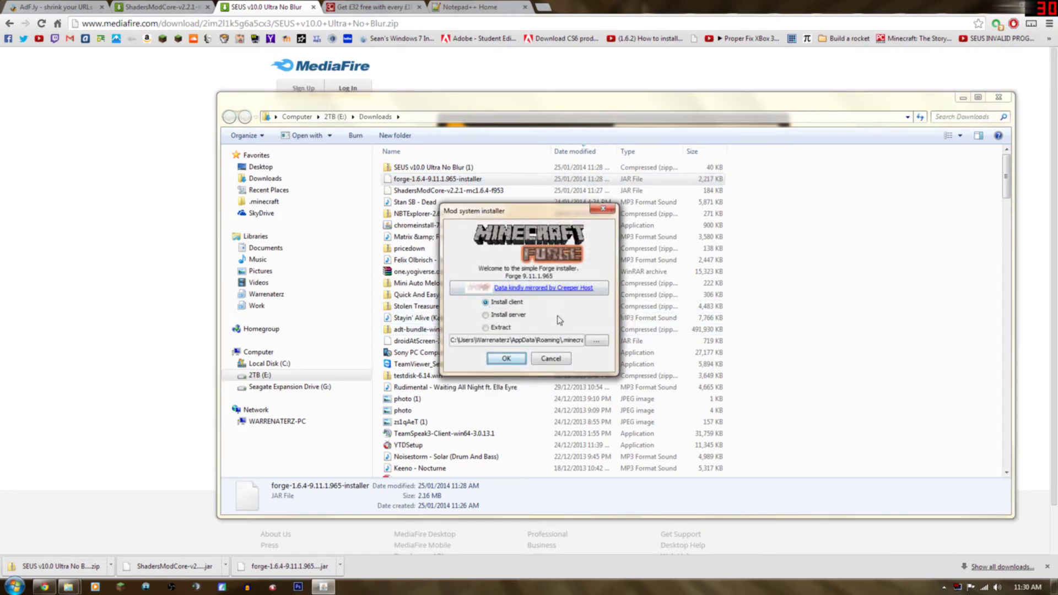
click(595, 341)
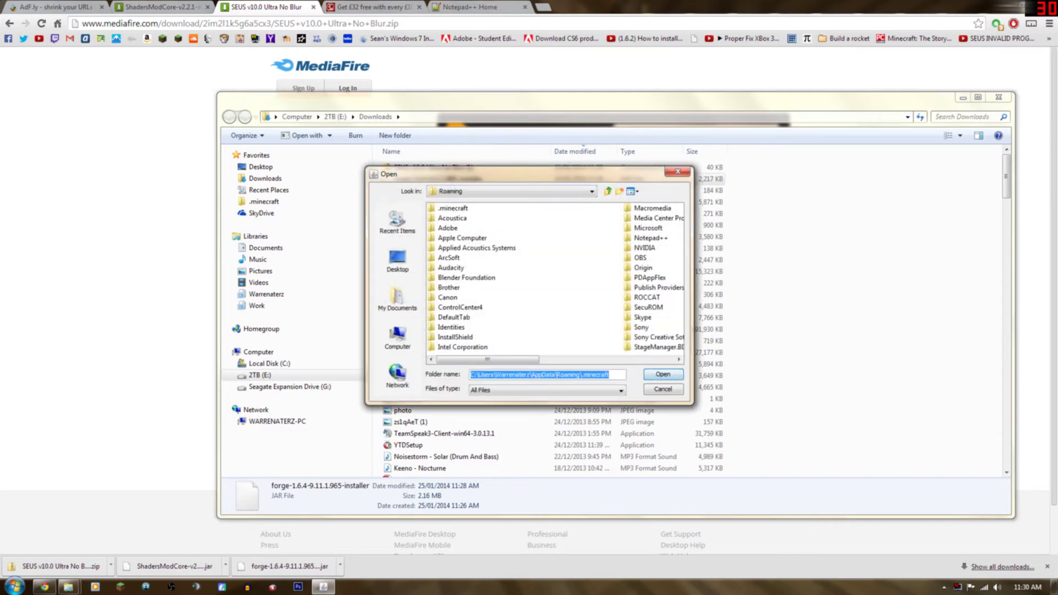
click(662, 390)
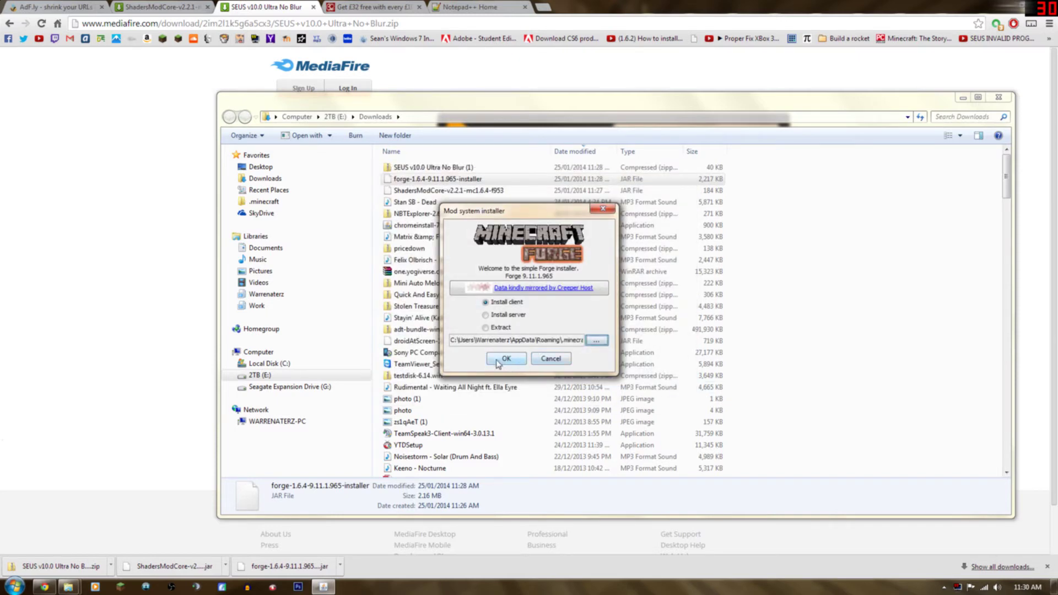
click(504, 359)
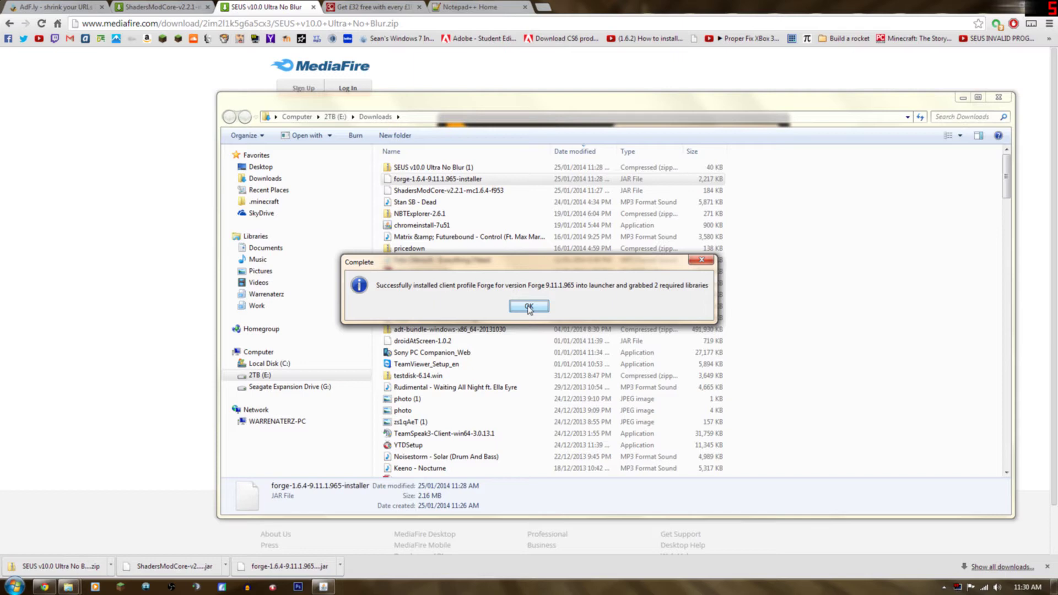
click(528, 307)
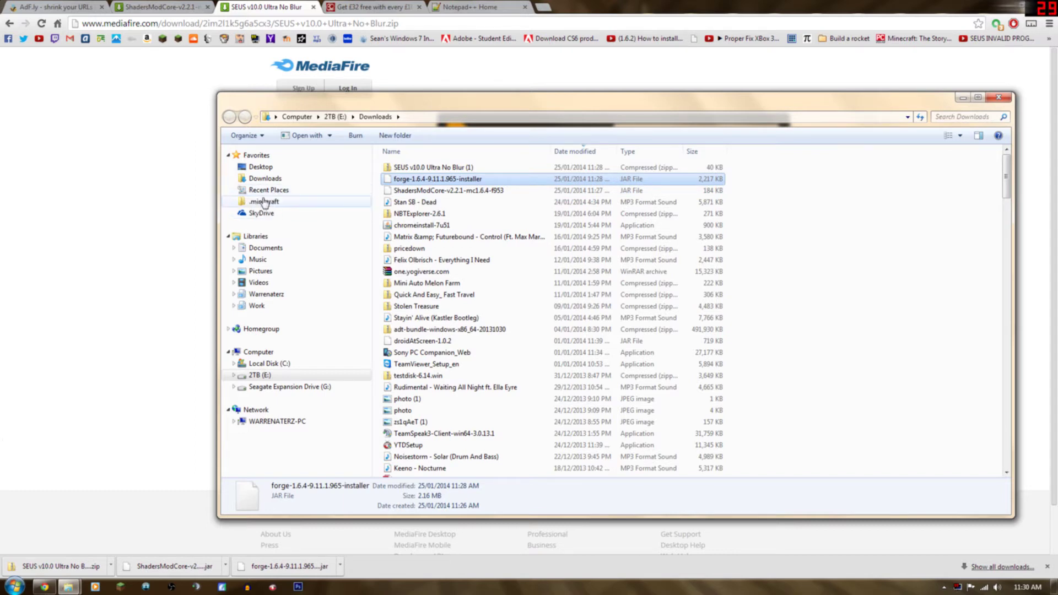
Open the .minecraft folder in AppData\Roaming through a %appdata% search.
click(5, 584)
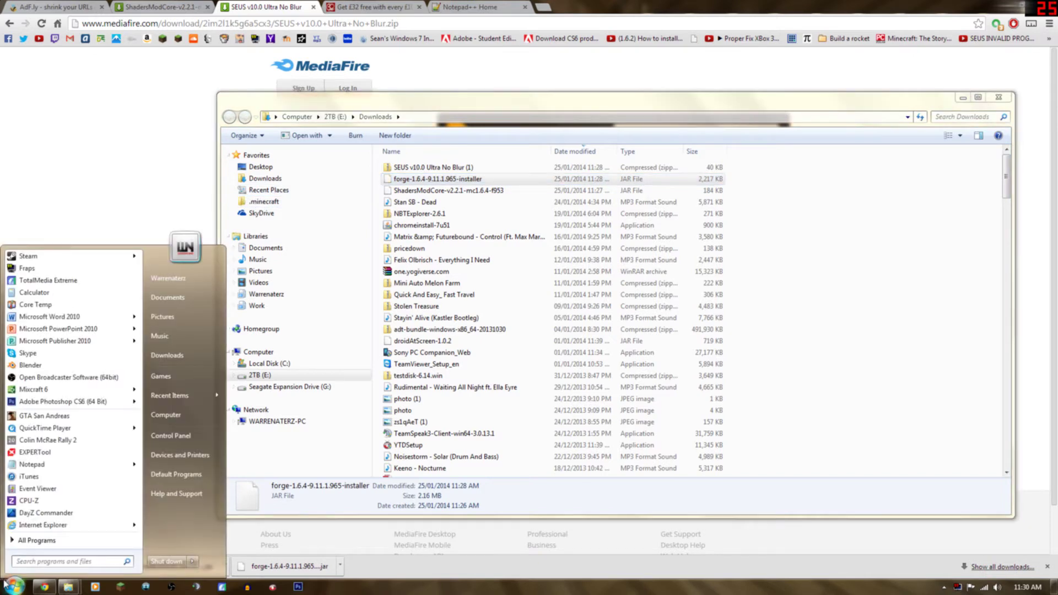
text(%appdata%)
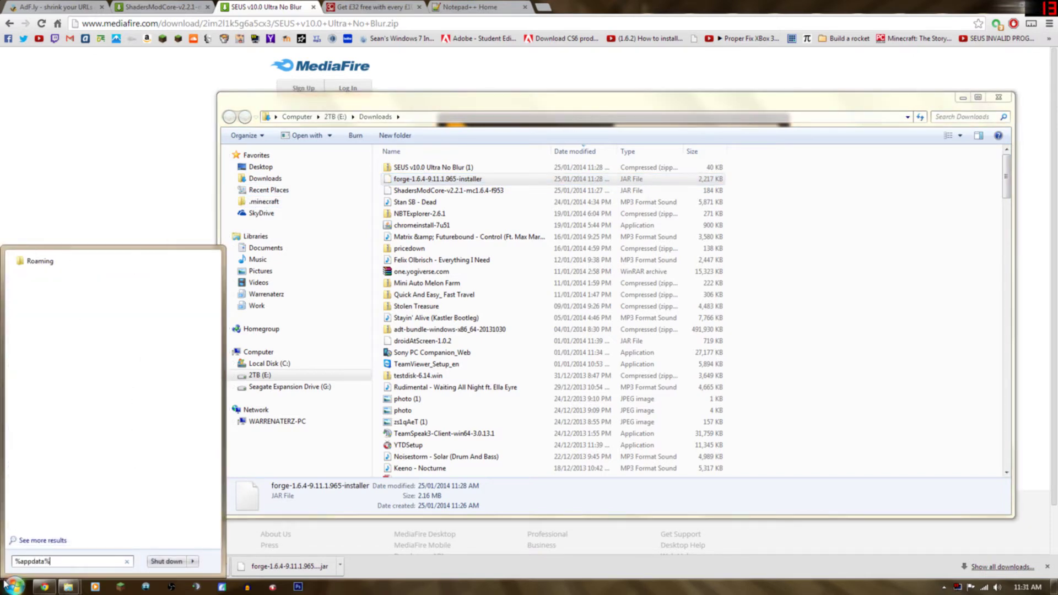
key(Return)
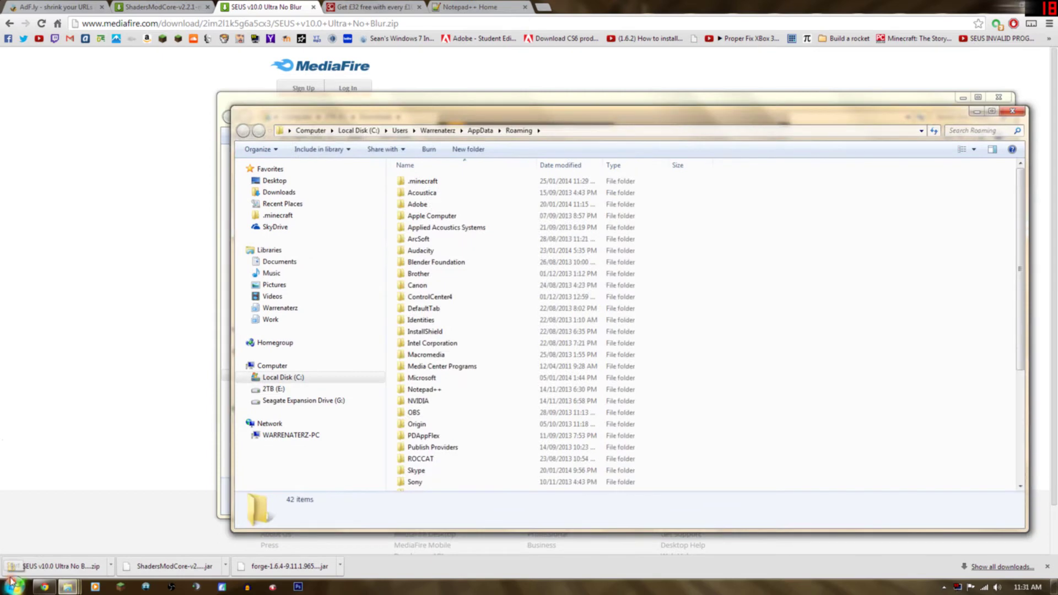
drag(430, 182, 423, 183)
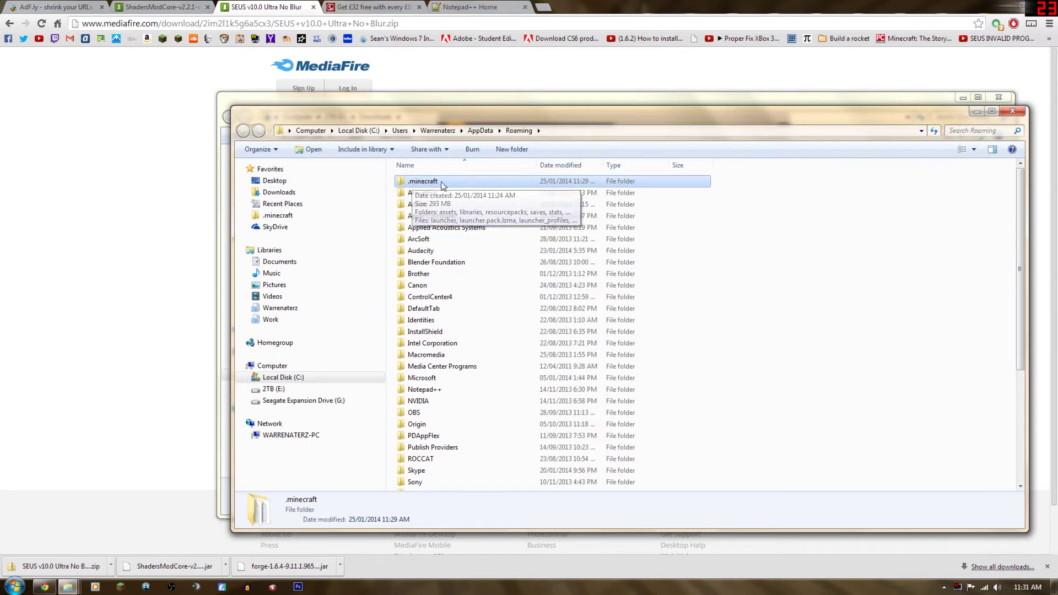
double_click(429, 182)
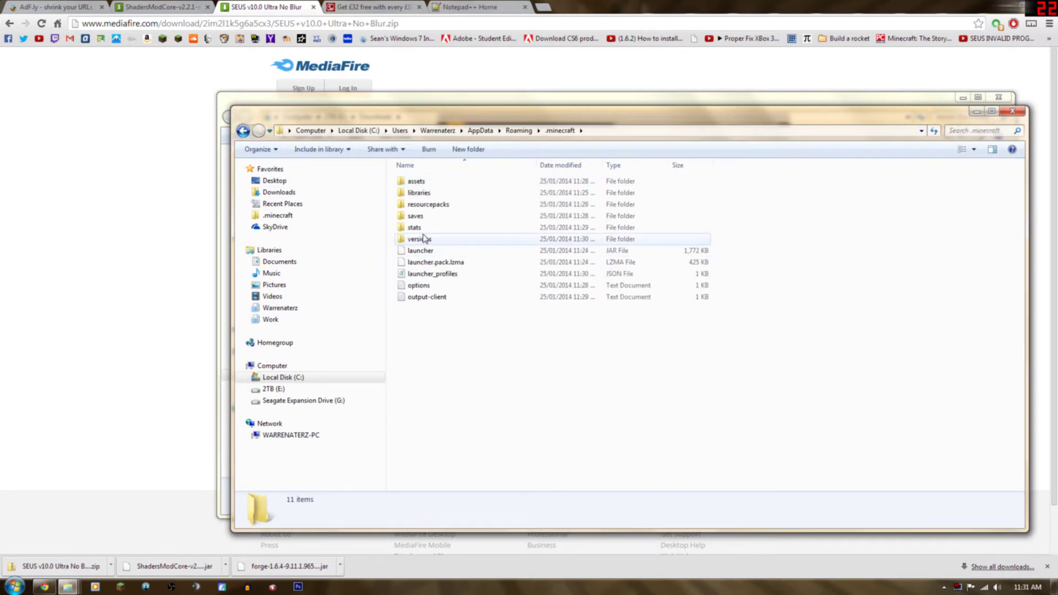
drag(446, 117, 410, 119)
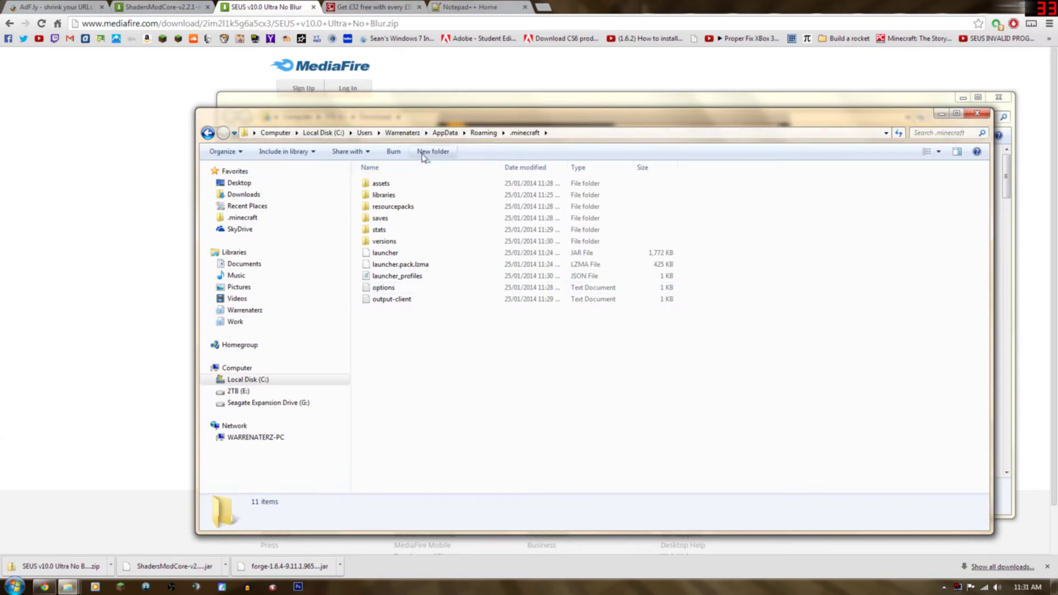
Create two new folders in .minecraft named mods and shaderpacks.
click(434, 151)
key(BackSpace)
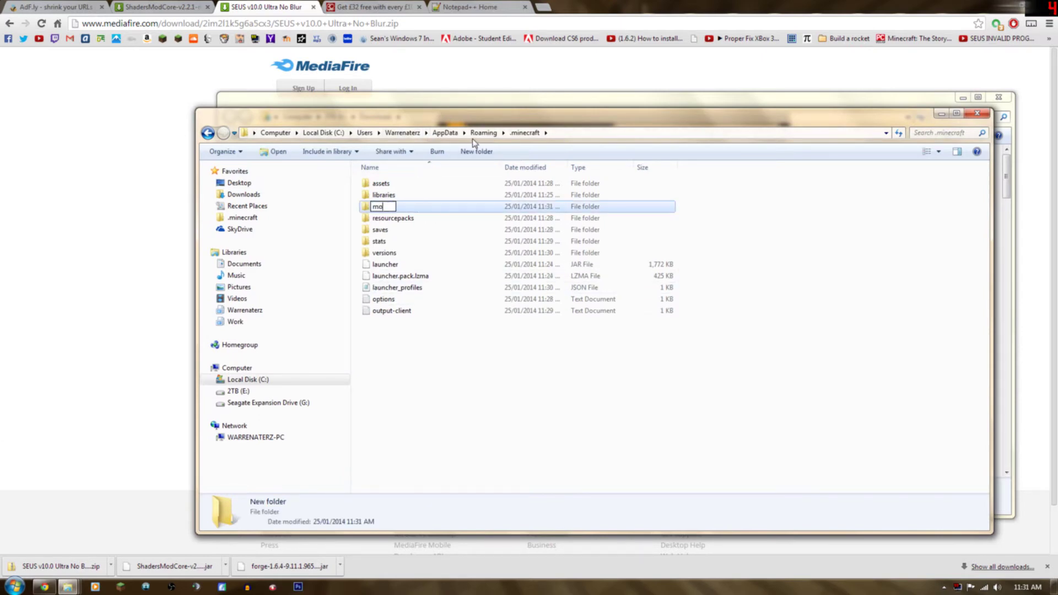
key(Return)
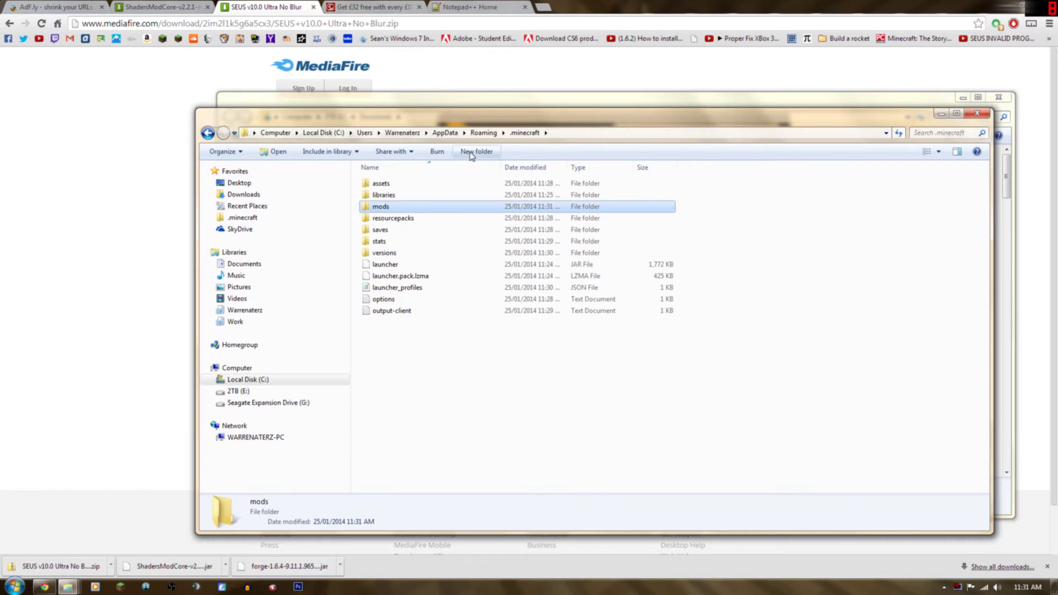
click(473, 153)
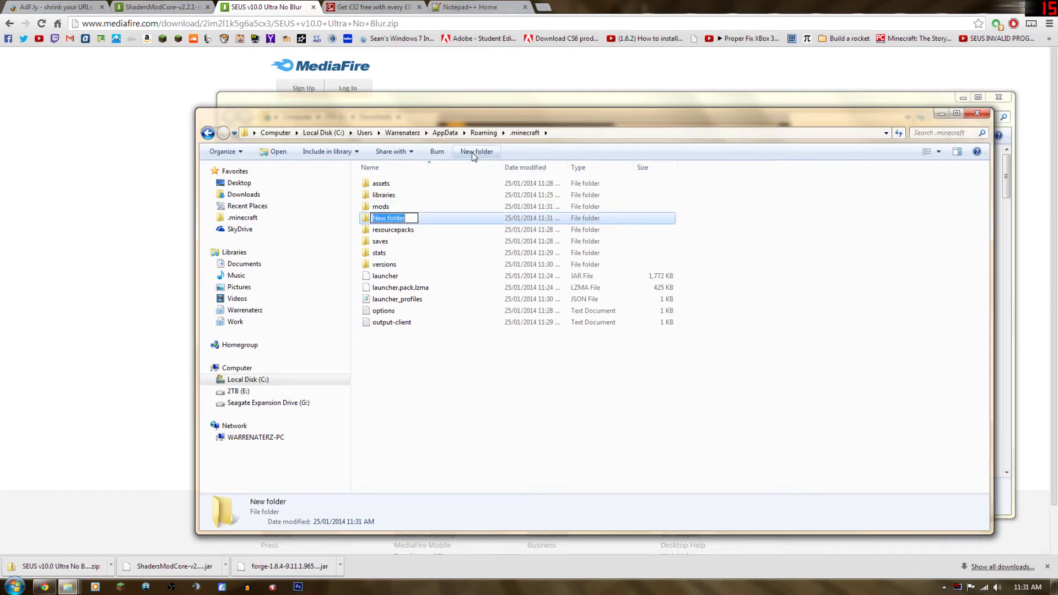
key(BackSpace)
text(s)
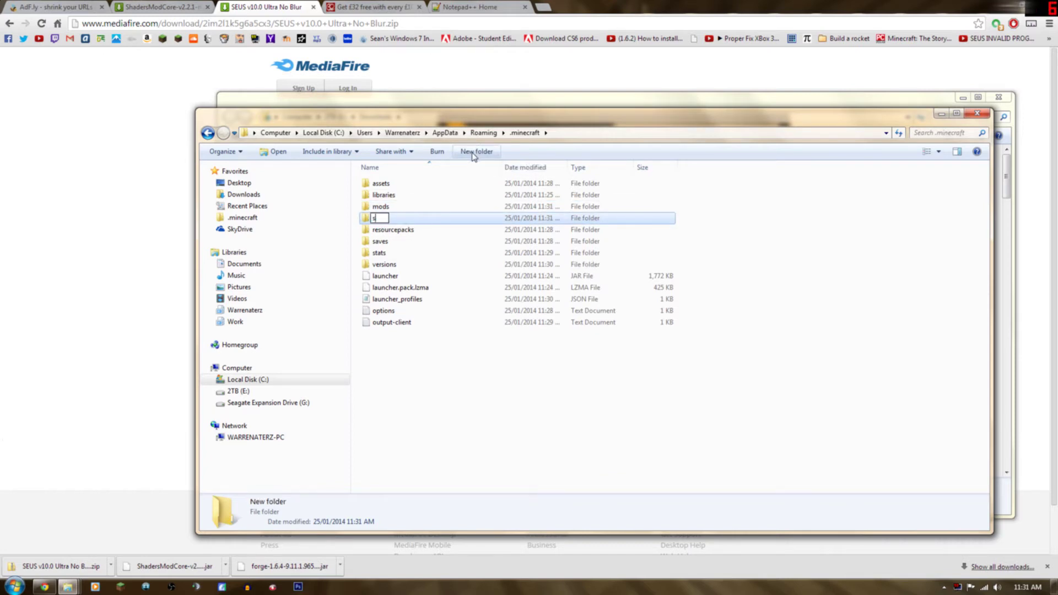
text(haderpacks)
key(Return)
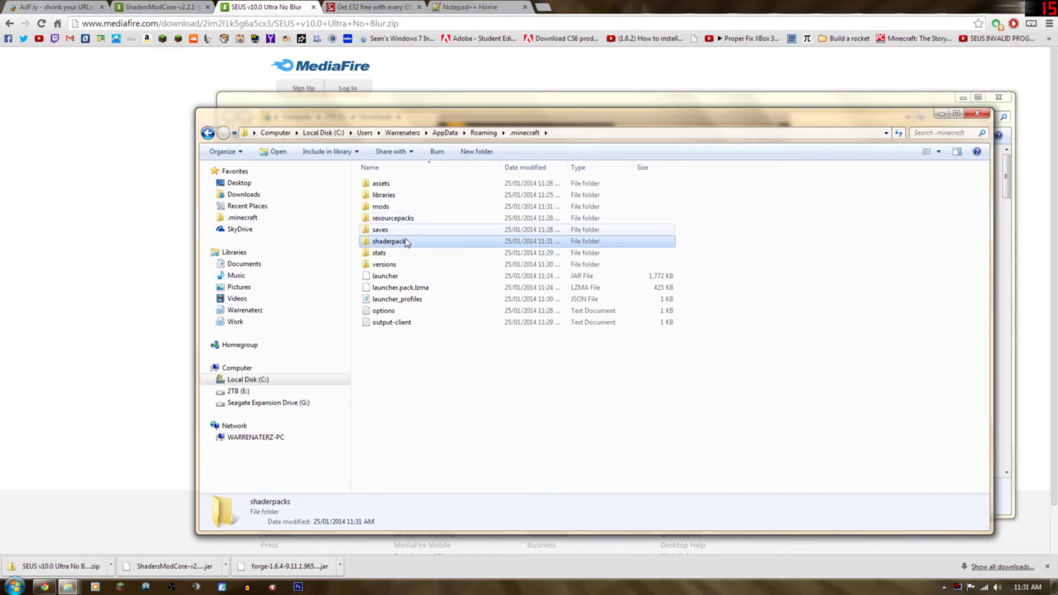
drag(423, 128, 426, 147)
Launch Minecraft 1.6.4 with the Forge profile from the launcher, then quit the game.
click(120, 586)
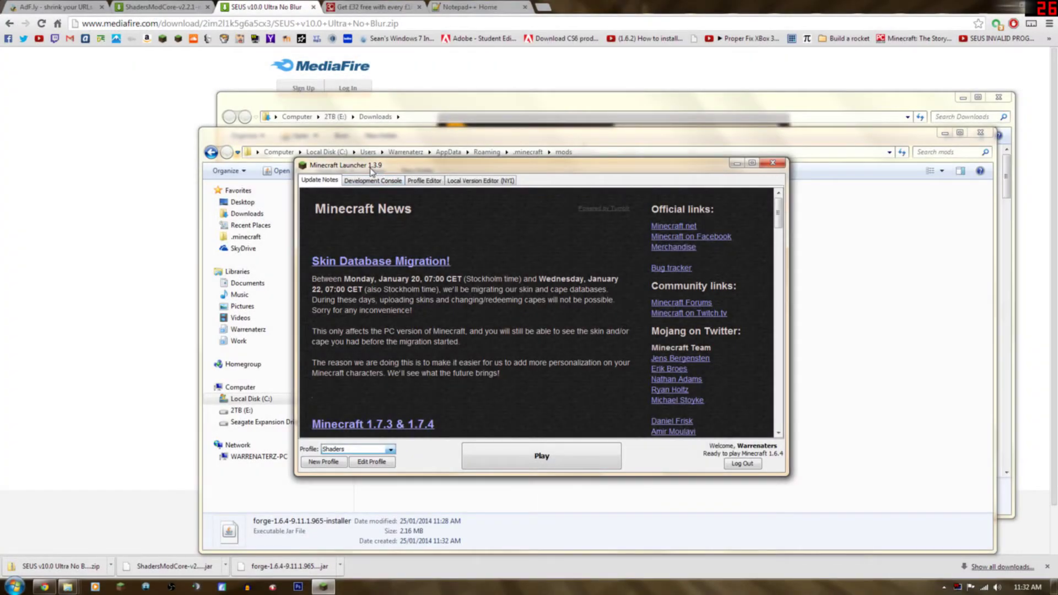
drag(371, 171, 542, 146)
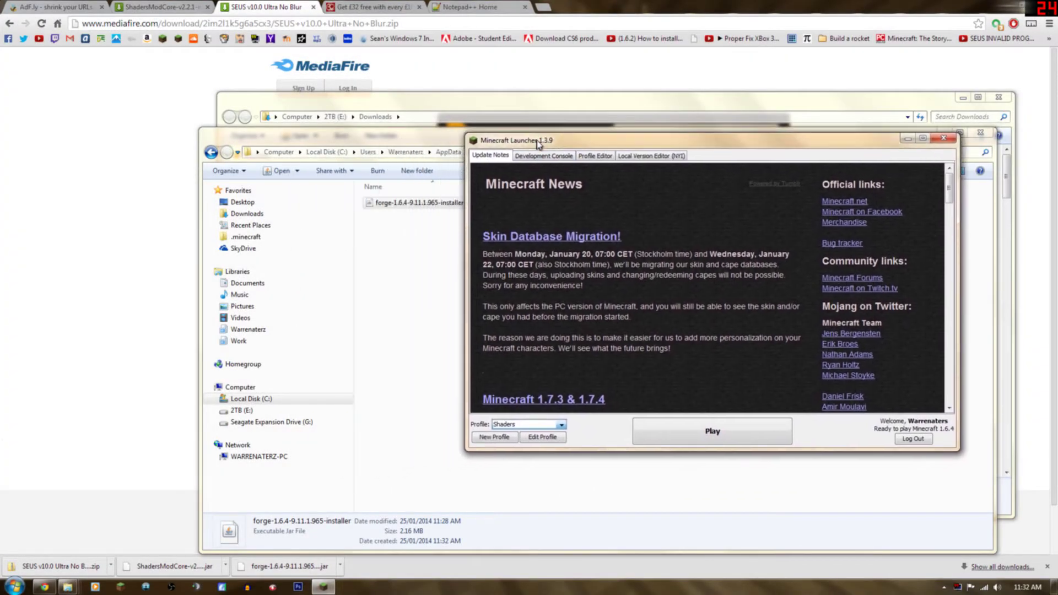
click(563, 424)
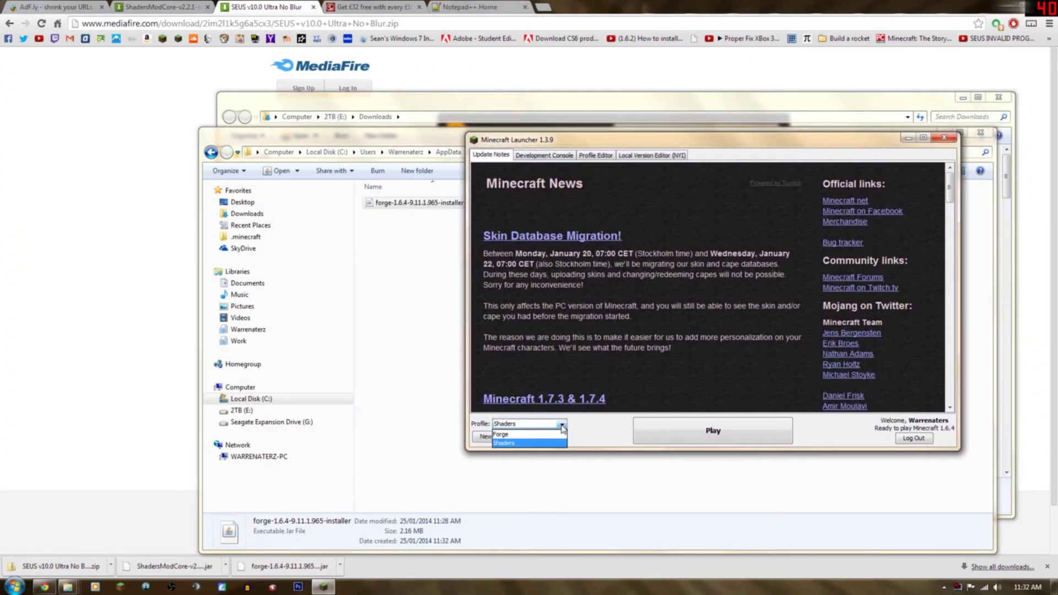
click(511, 435)
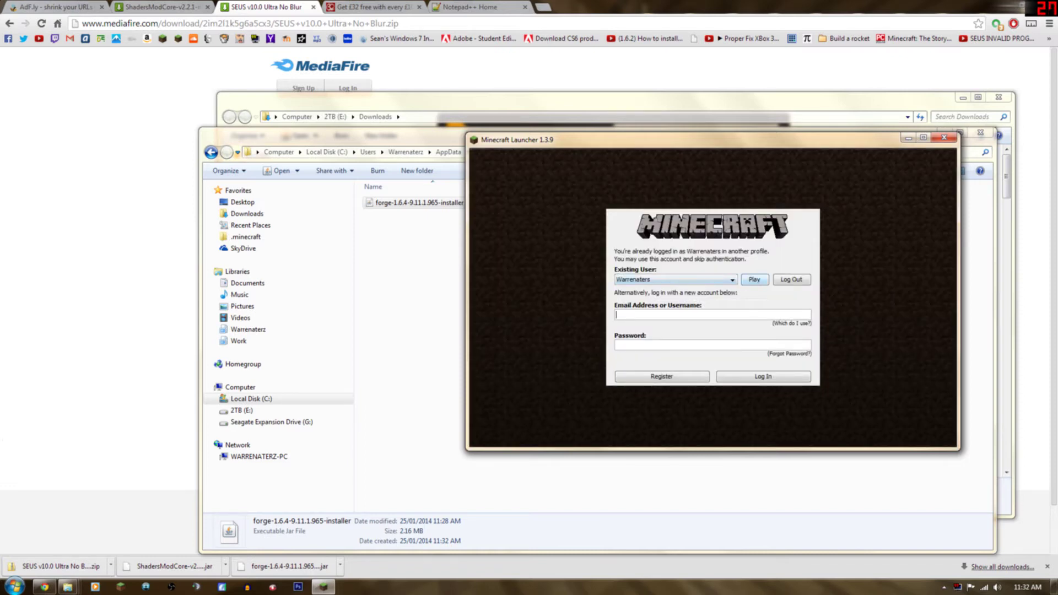
click(753, 280)
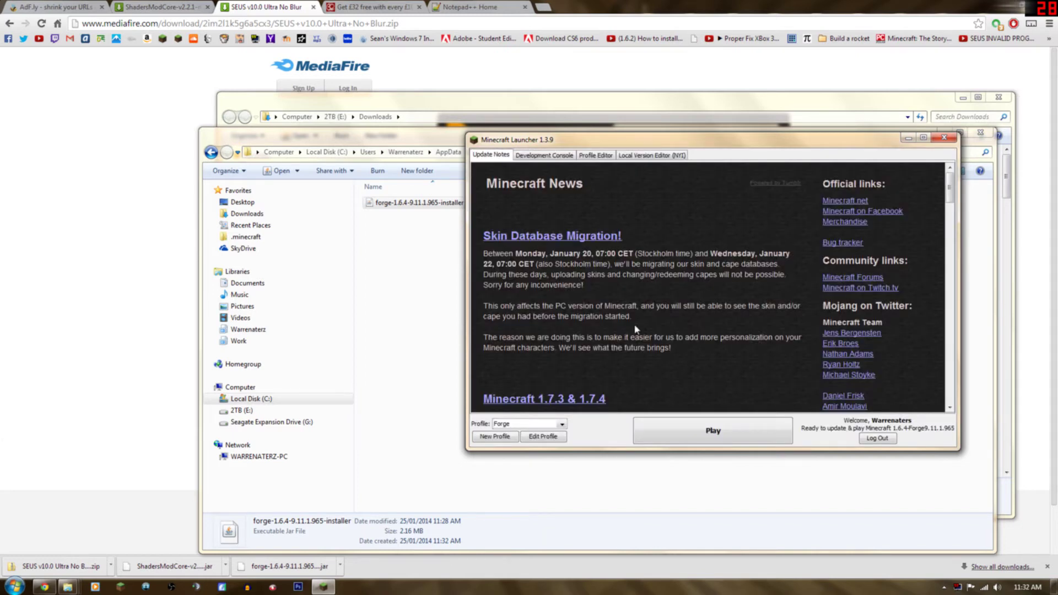
drag(602, 142, 482, 124)
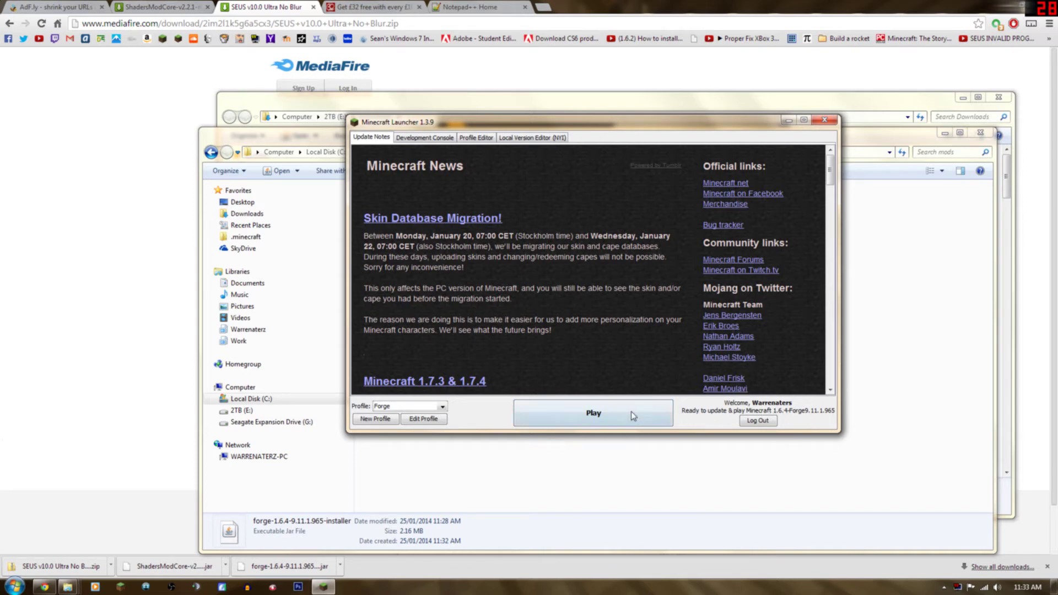
click(561, 408)
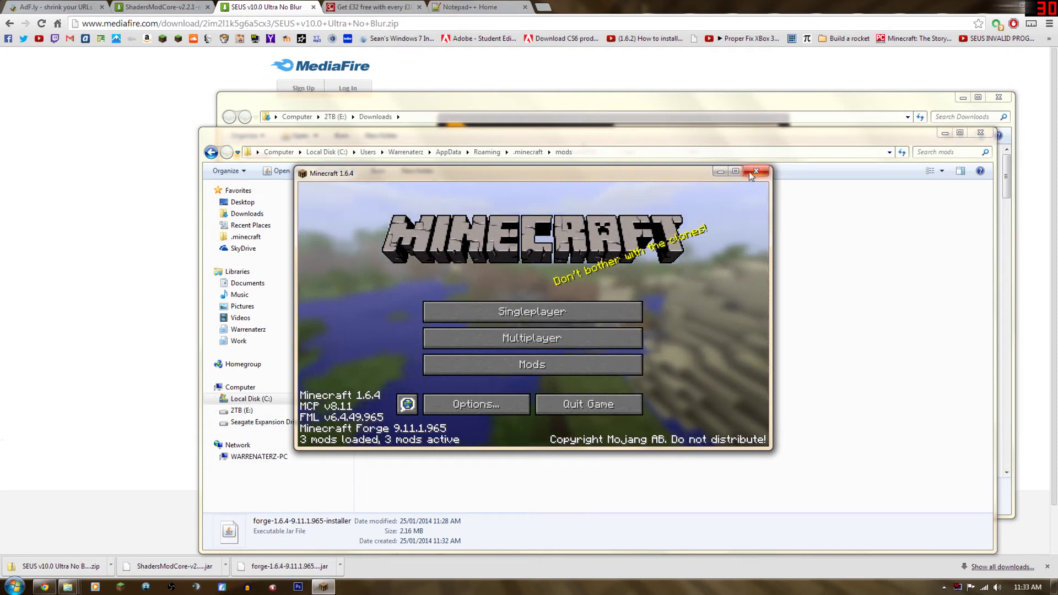
click(592, 398)
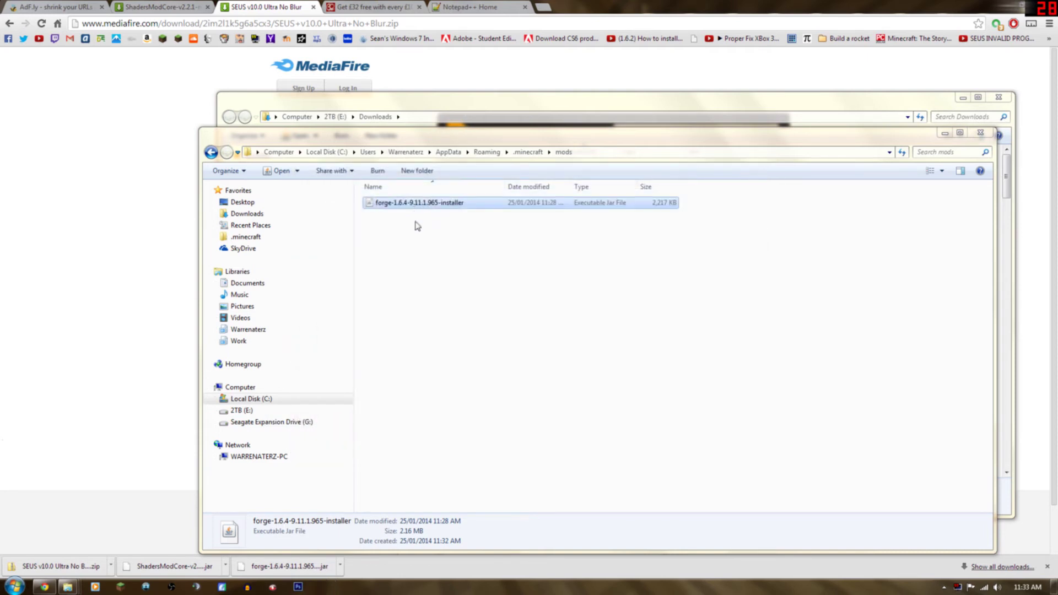
Delete the Forge installer from the .minecraft\mods folder.
click(435, 201)
key(Delete)
key(Return)
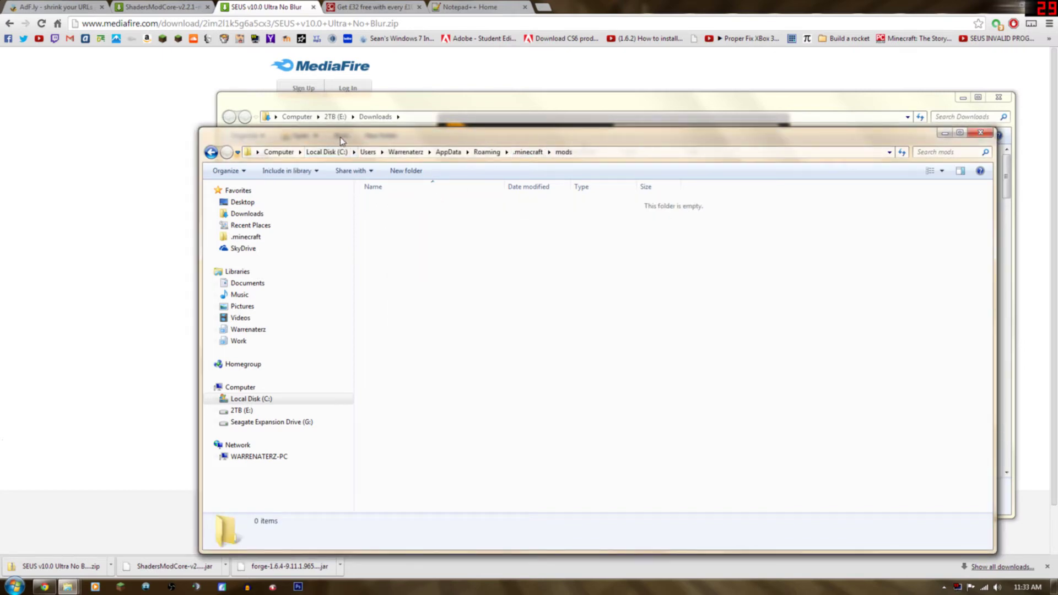
Copy ShadersModCore-v2.2.1-mc1.6.4-f953.jar from Downloads into mods, then close the mods window.
drag(342, 141, 334, 234)
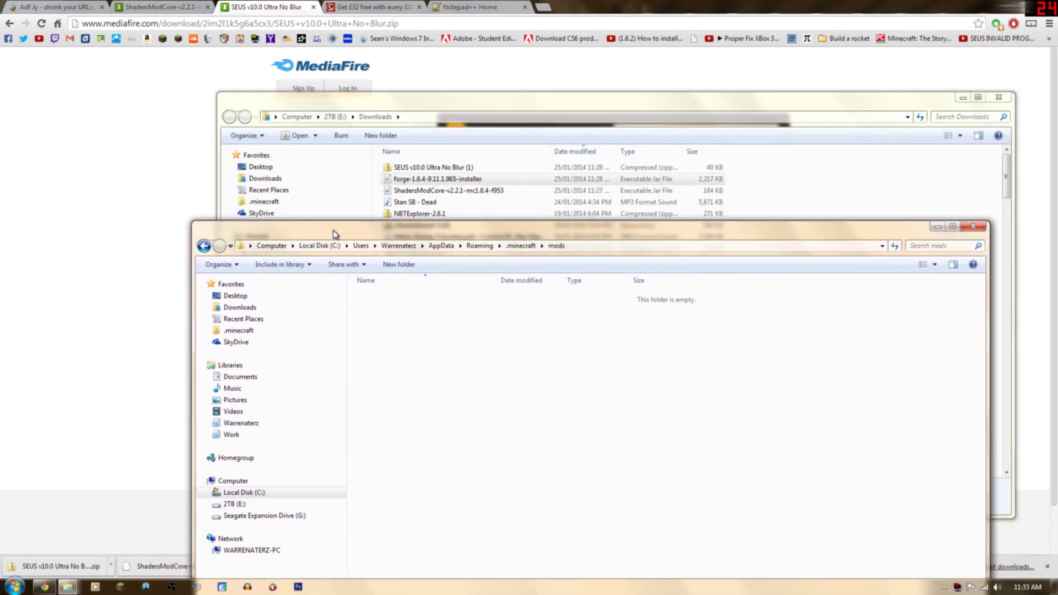
click(403, 191)
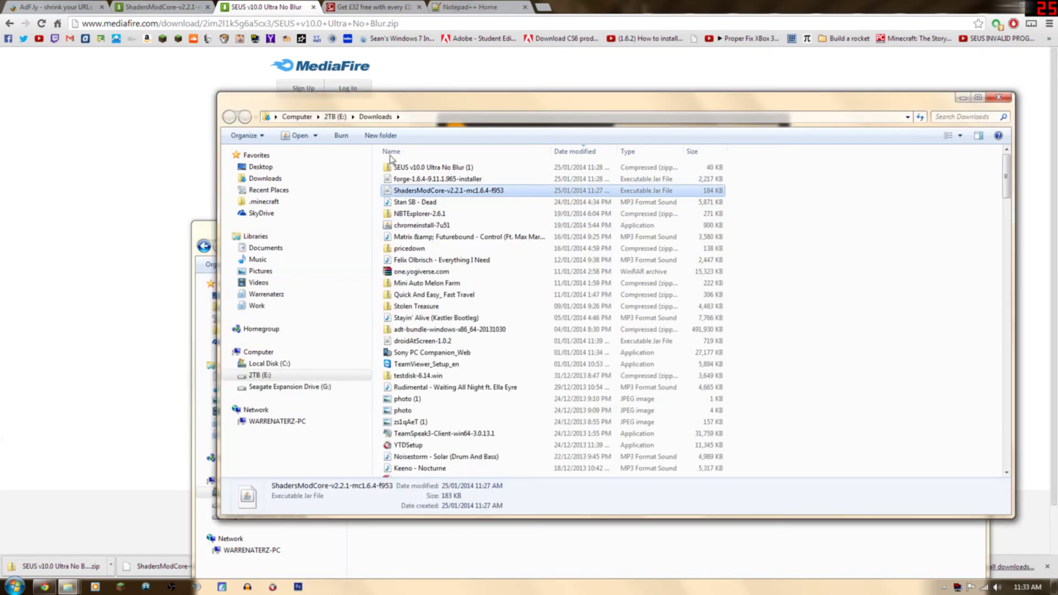
drag(424, 99, 798, 43)
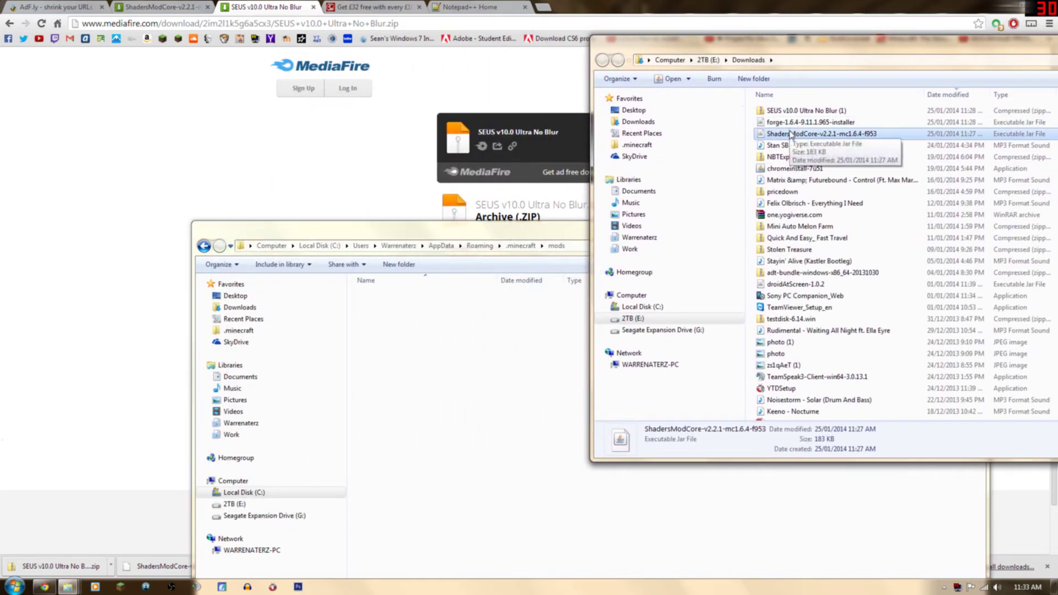
drag(782, 135, 448, 354)
drag(533, 233, 397, 121)
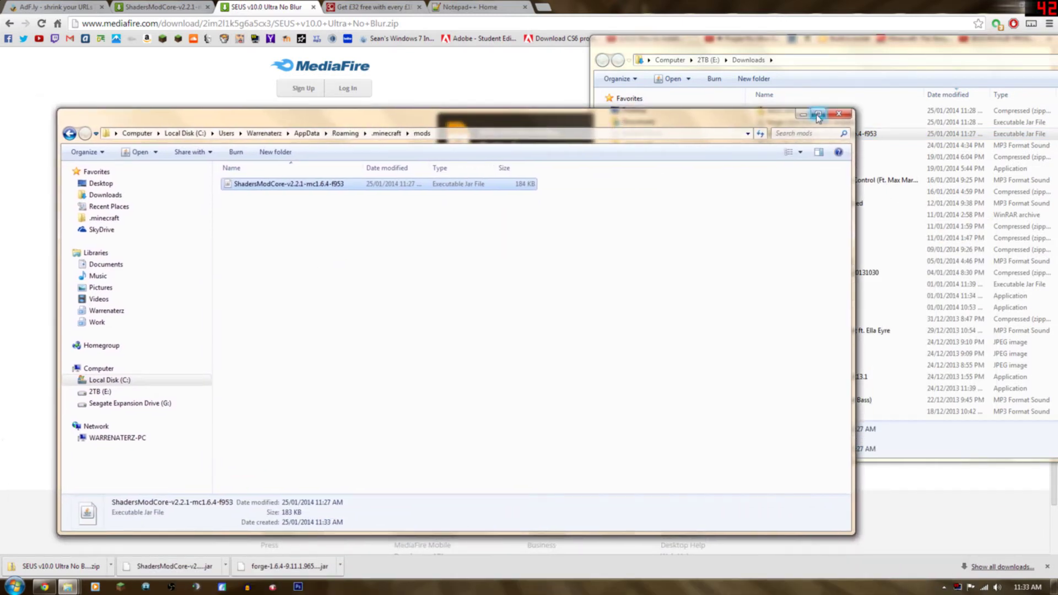
click(802, 114)
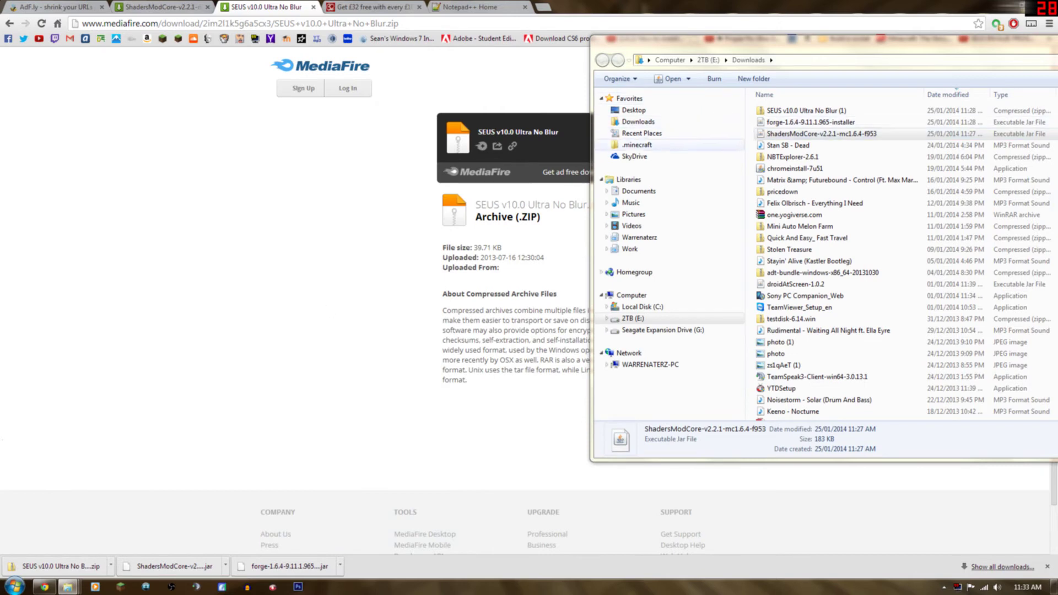
Bring the .minecraft folder window back into view.
mouse_move(67, 587)
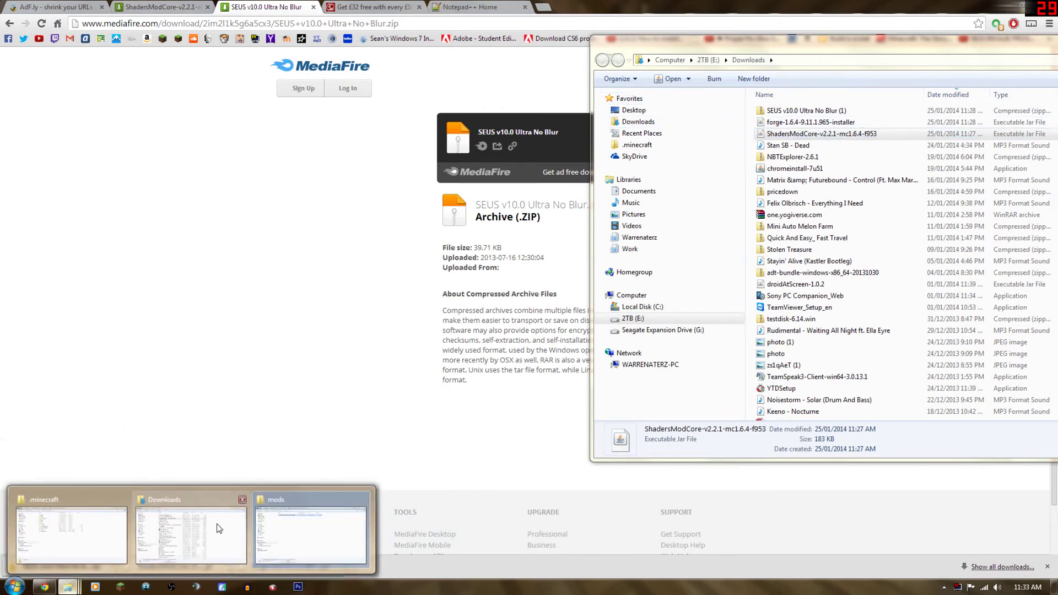
click(69, 527)
drag(424, 88, 269, 84)
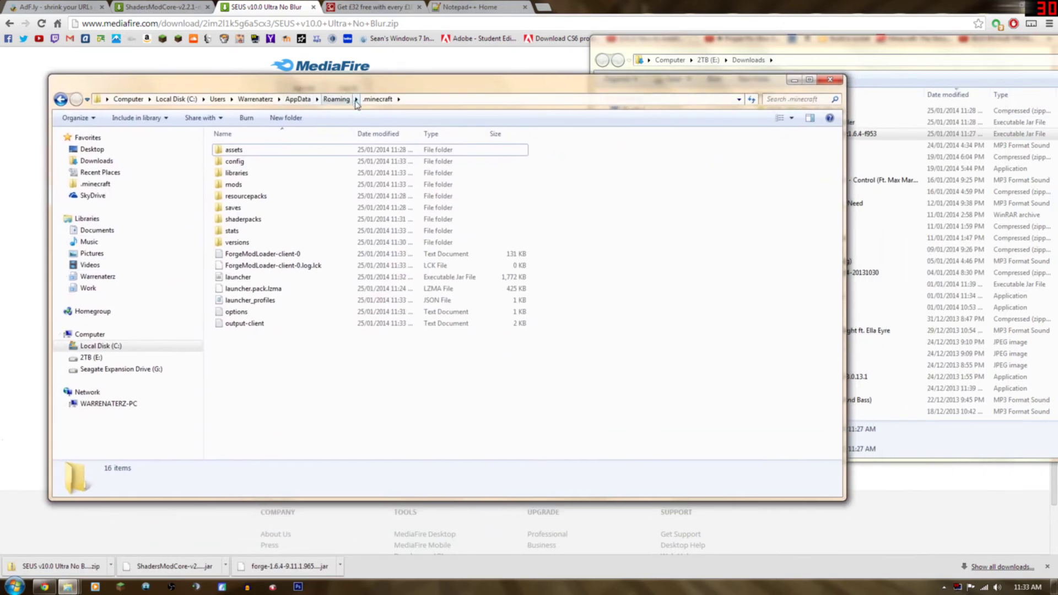
Copy the SEUS v10.0 Ultra No Blur zip from Downloads into .minecraft\shaderpacks.
double_click(267, 220)
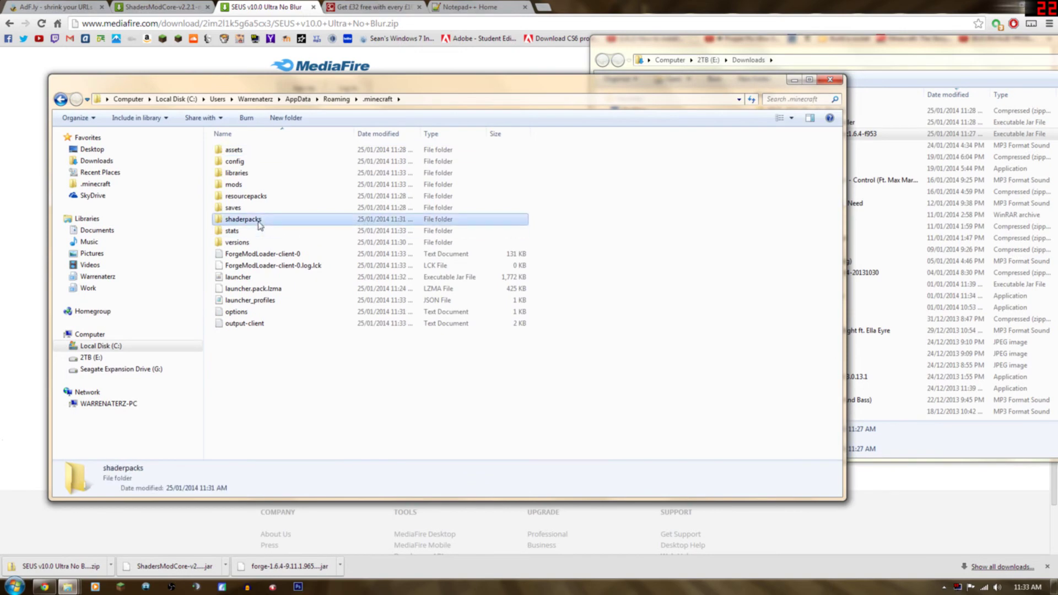
drag(391, 85, 397, 151)
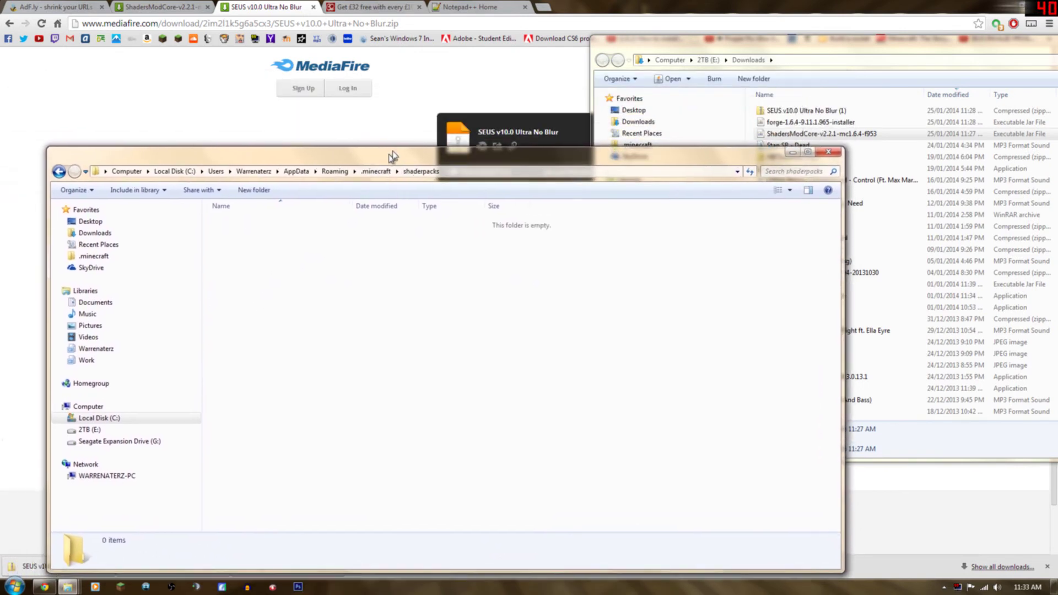
click(790, 112)
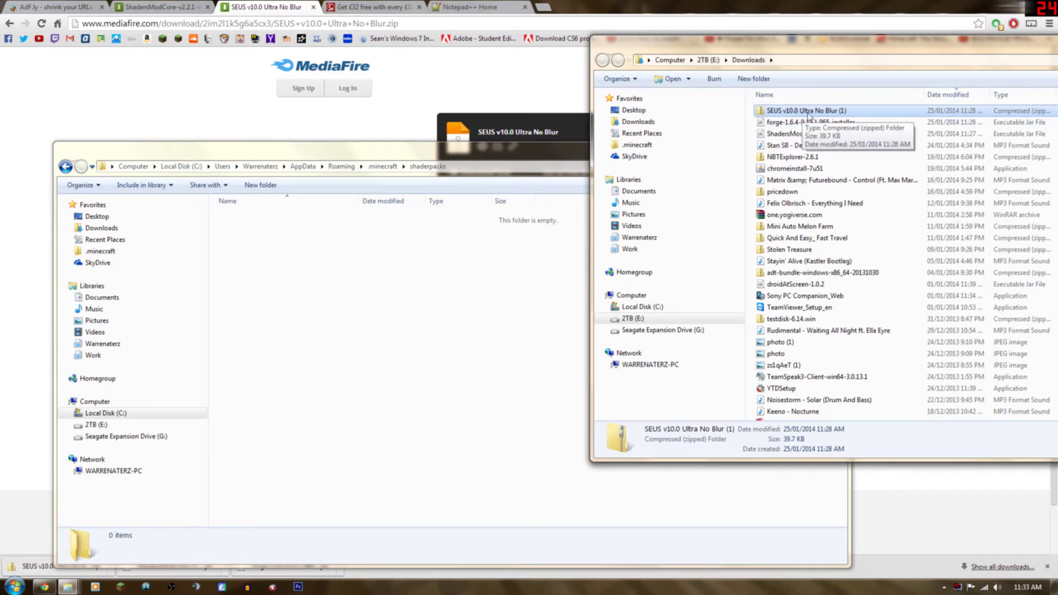
drag(814, 113, 518, 264)
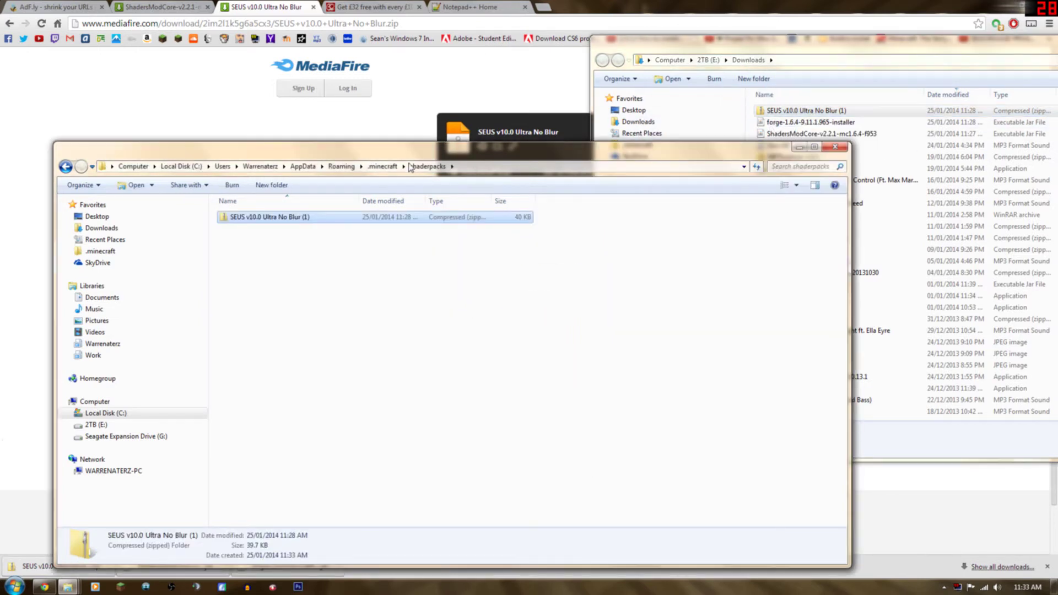
drag(400, 152, 542, 160)
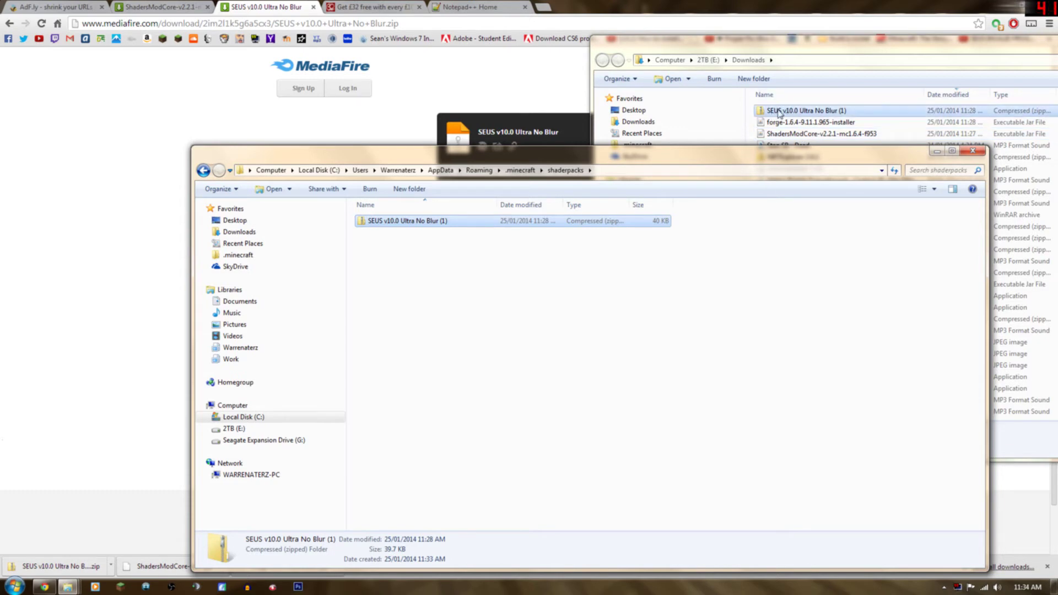
click(55, 6)
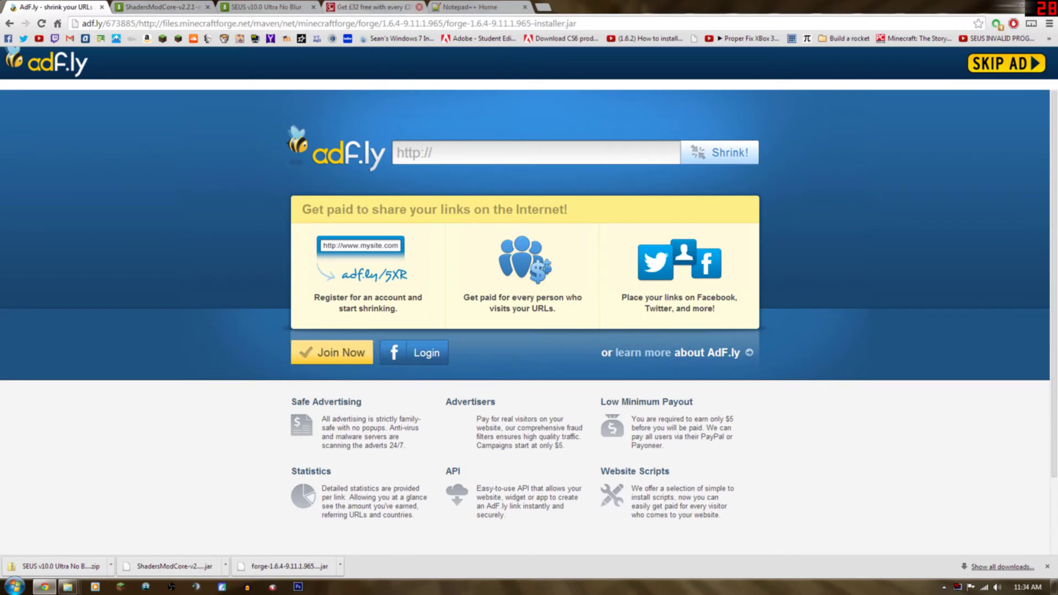
Close the 'Get £32 free' tab and return to the Sonic Ether's Unbelievable Shaders thread.
click(419, 7)
click(128, 8)
click(239, 6)
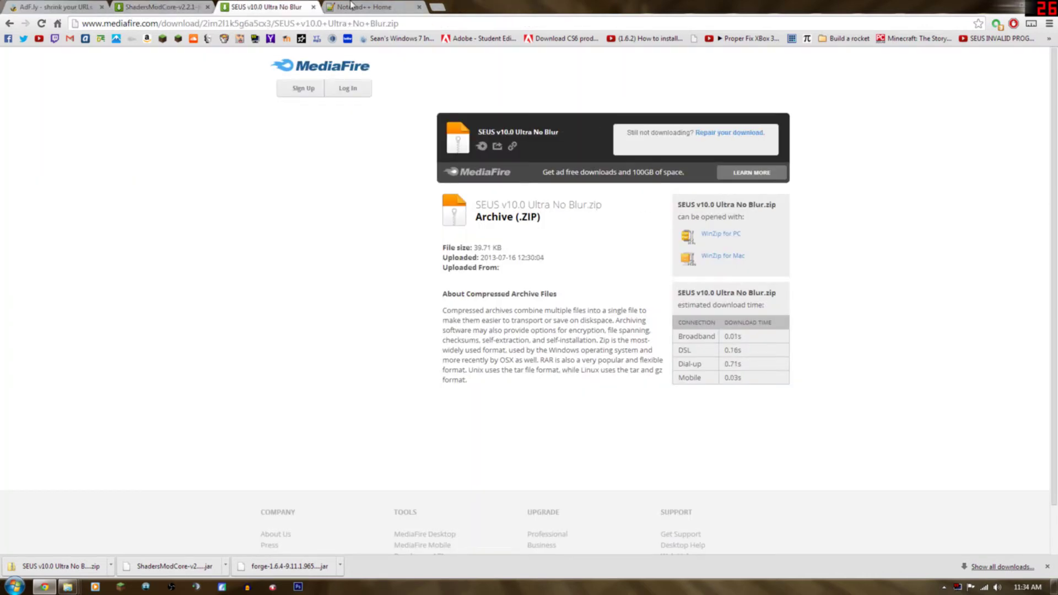
click(355, 6)
click(27, 7)
click(10, 24)
click(10, 24)
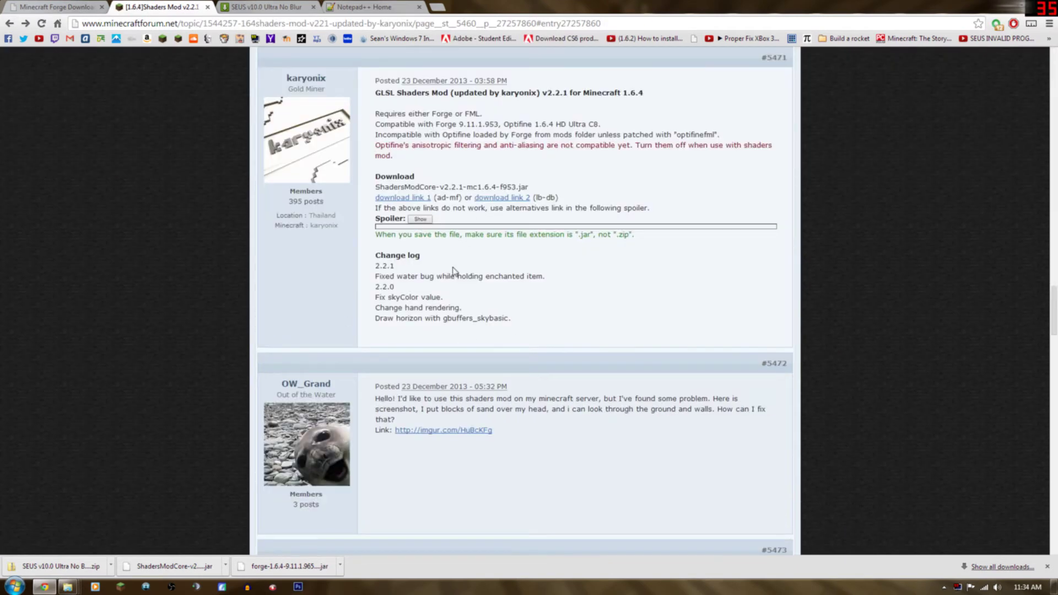
click(264, 7)
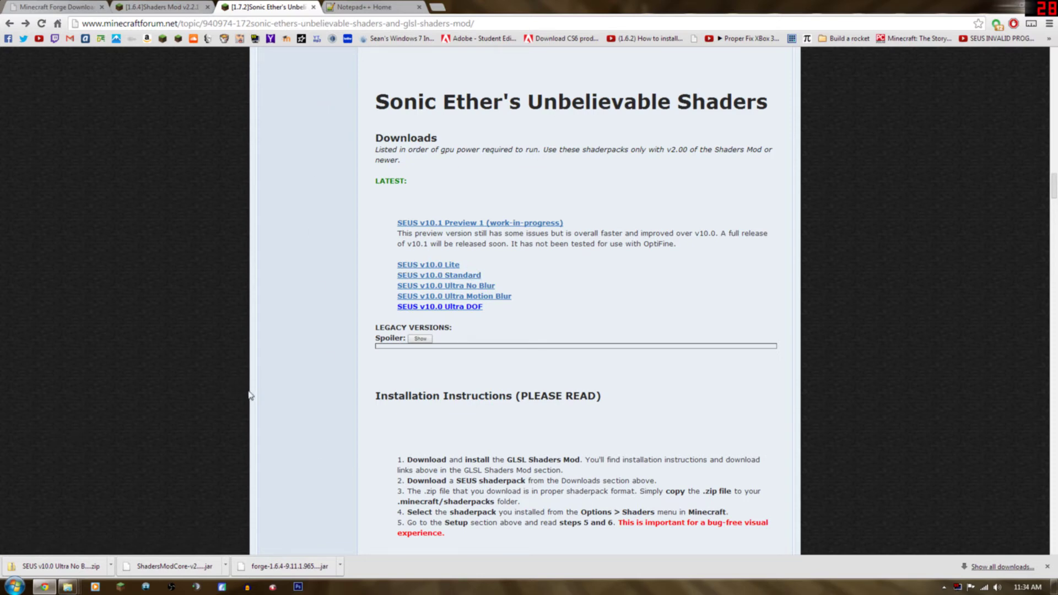
Clear the browser and Explorer windows away and launch Minecraft on the Forge profile.
click(120, 588)
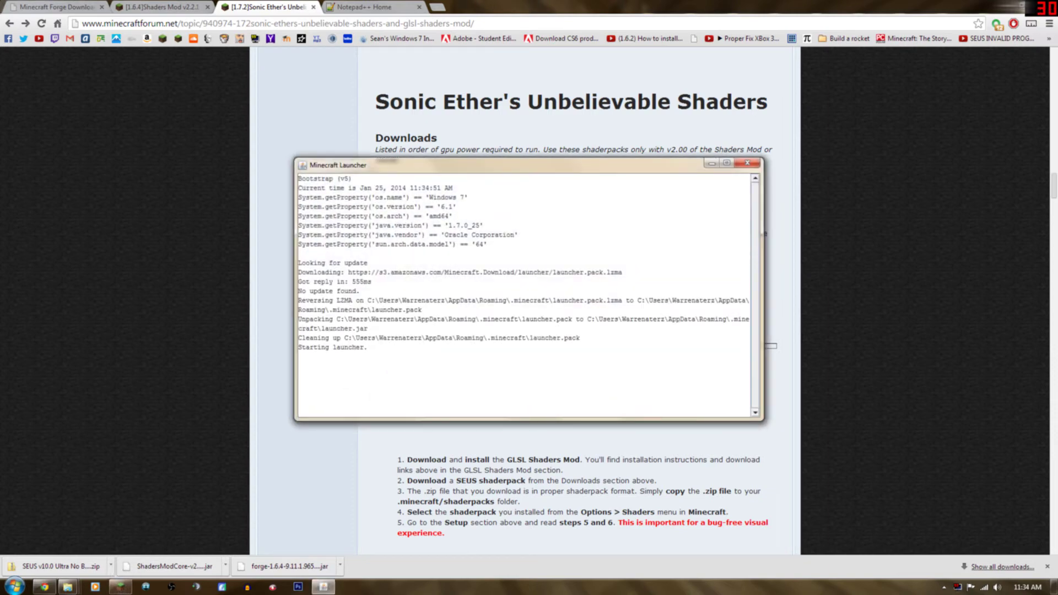
click(1012, 7)
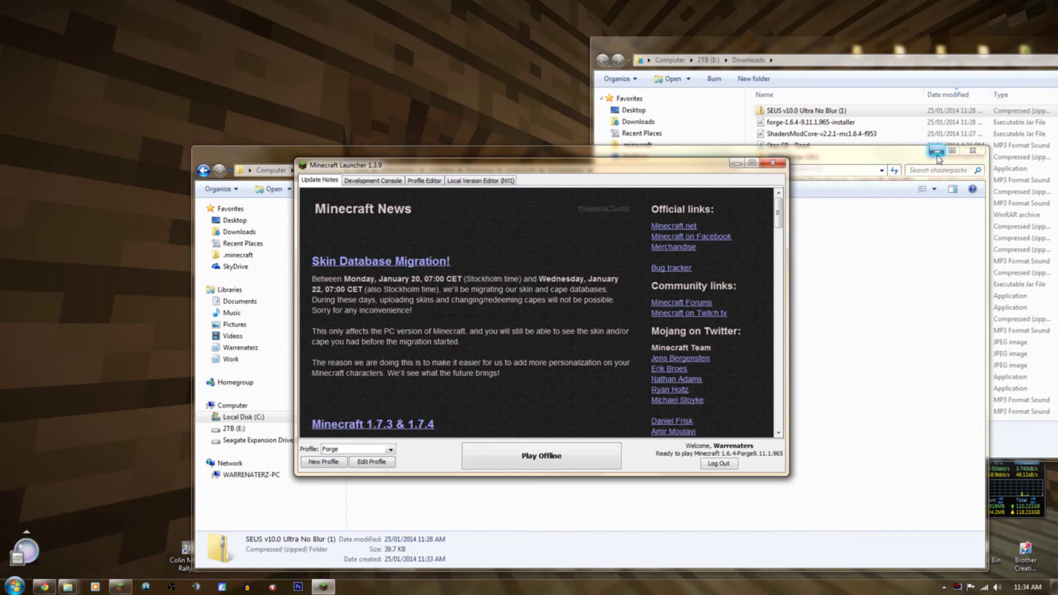
click(937, 150)
drag(799, 48, 422, 56)
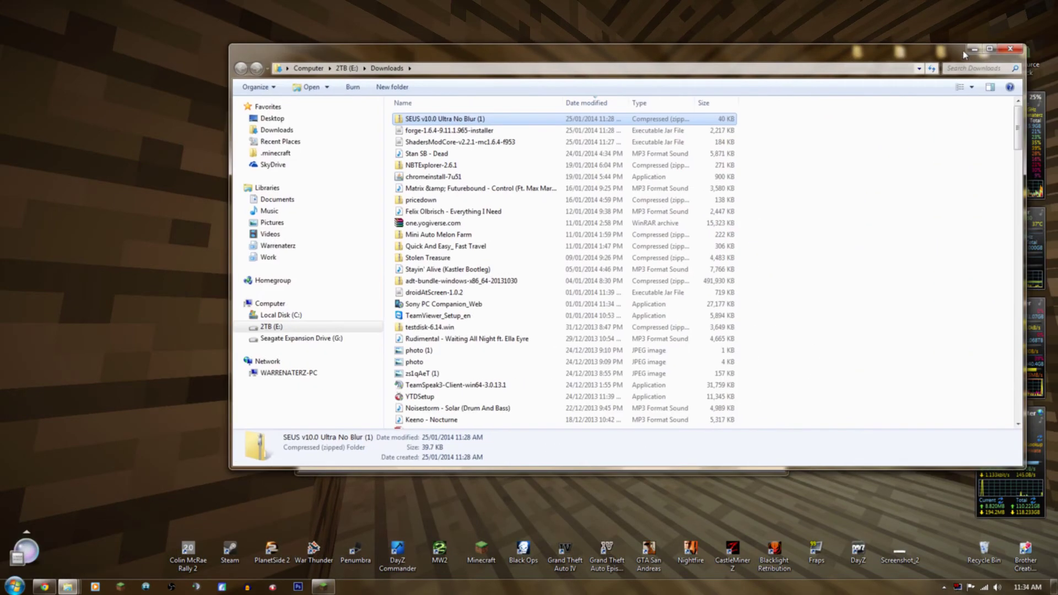
click(974, 49)
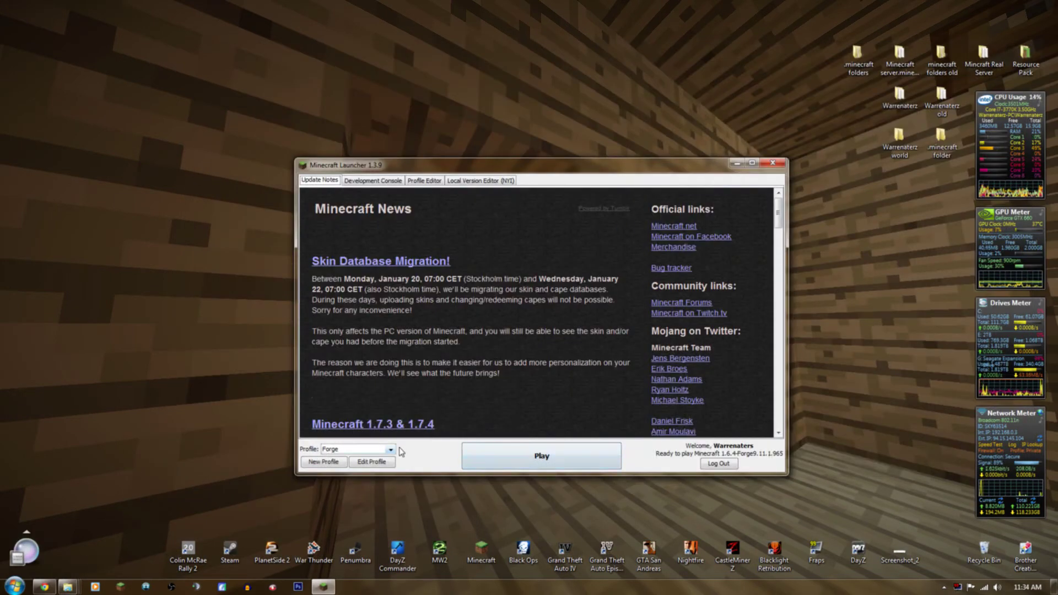
click(390, 450)
click(391, 451)
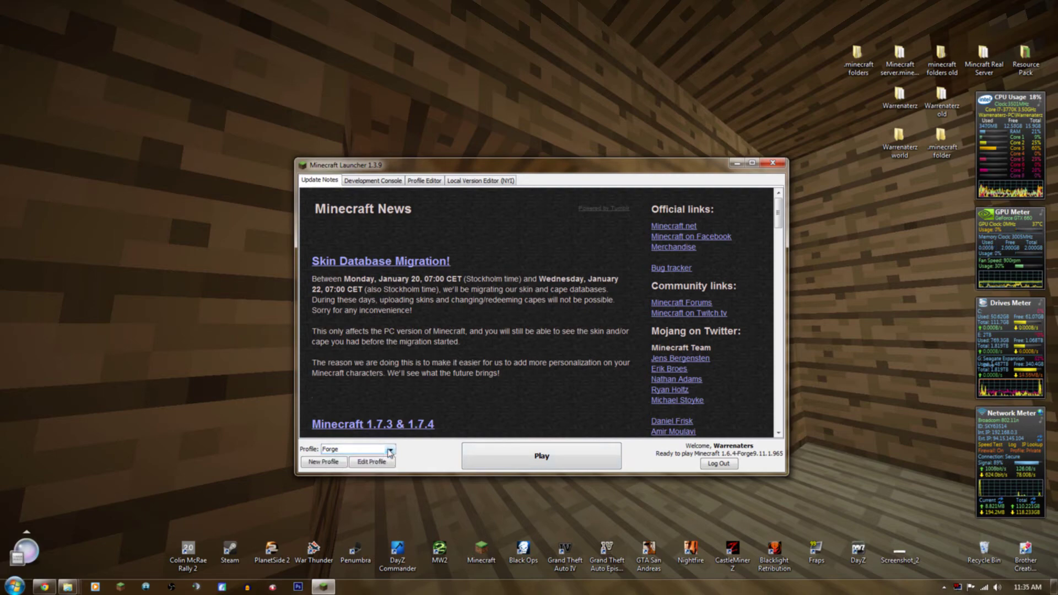
click(506, 468)
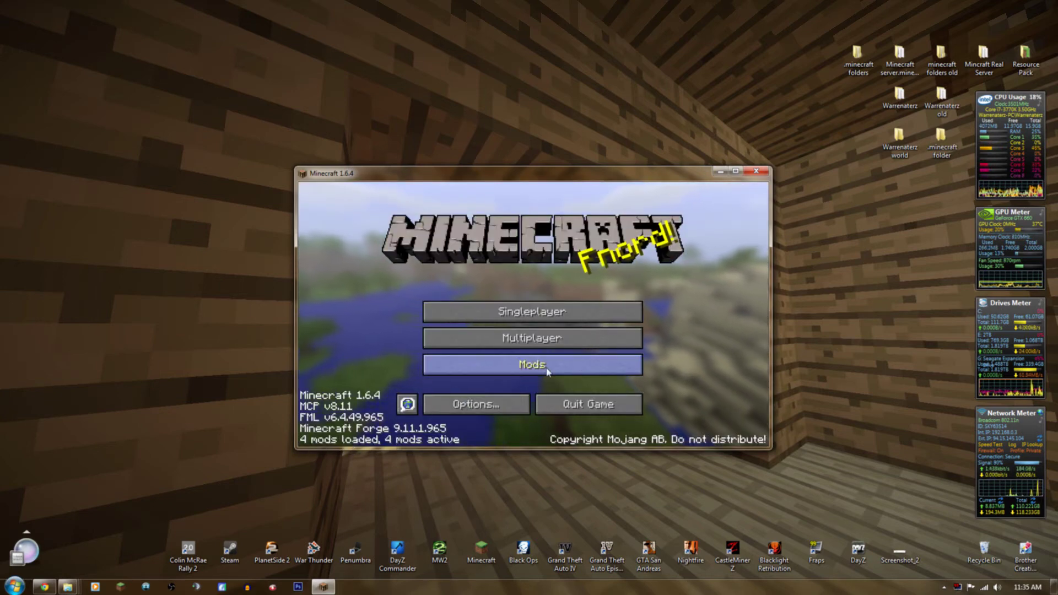
Review the loaded mods list: GLSL Shaders Mod, Minecraft Forge, Forge Mod Loader, Minecraft Coder Pack.
click(537, 366)
click(343, 366)
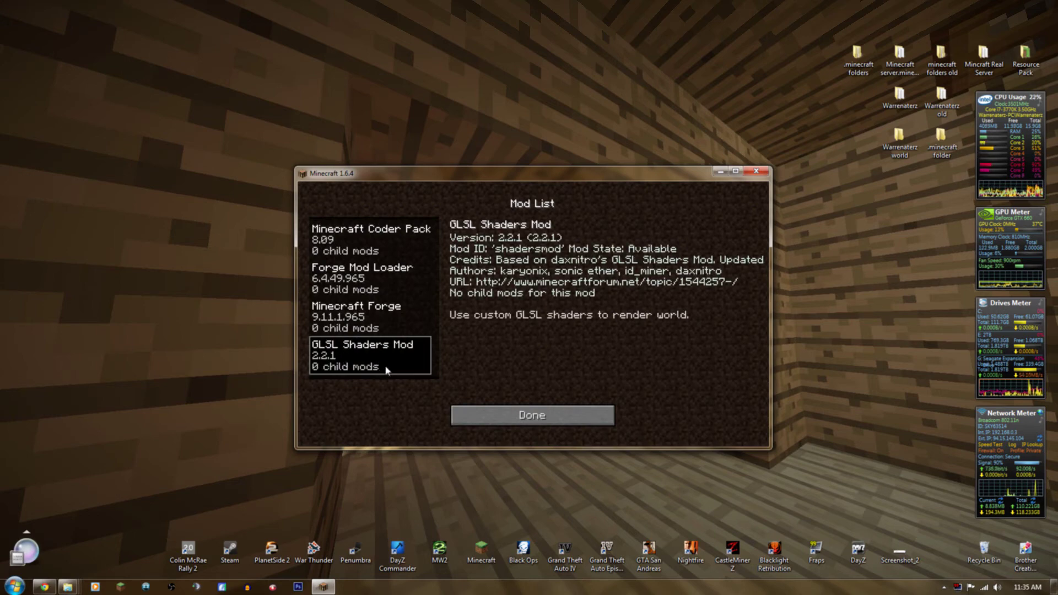
click(363, 317)
click(363, 279)
click(364, 240)
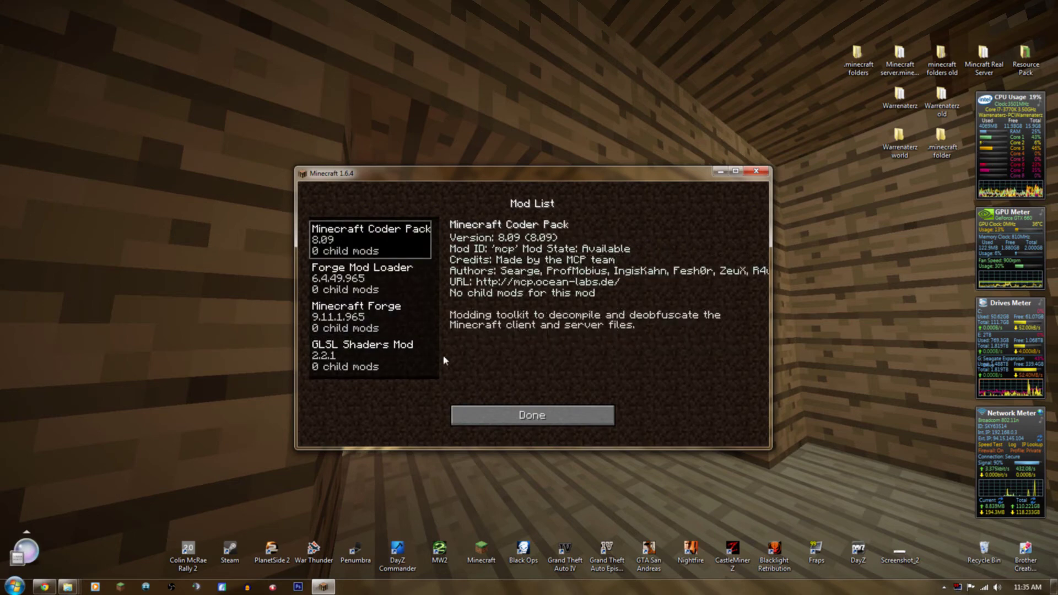
click(488, 413)
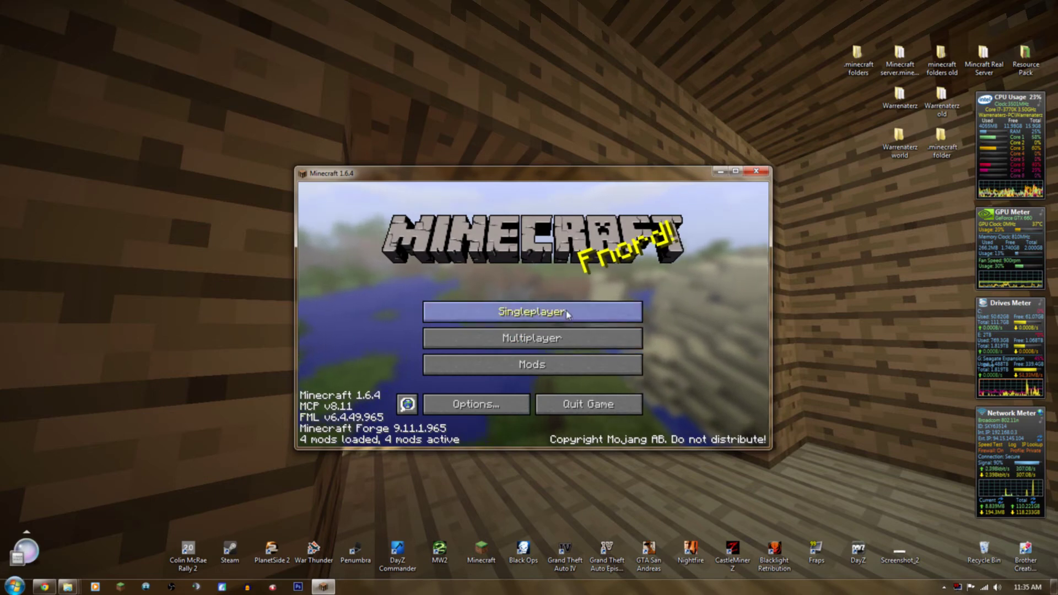
Create a new Creative singleplayer world, then pause to the game menu.
click(628, 311)
click(584, 399)
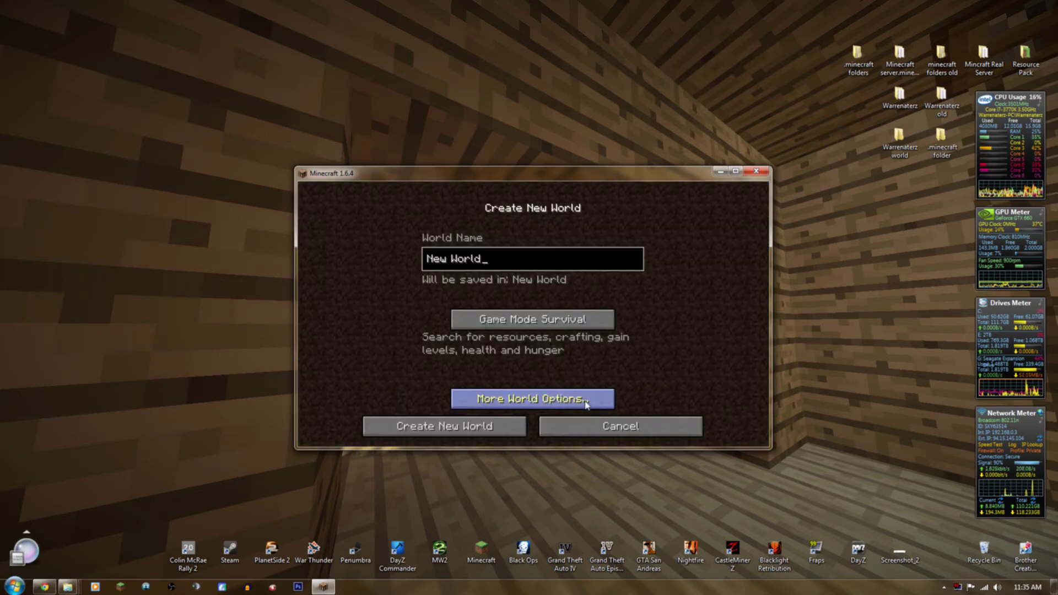
click(562, 325)
click(557, 323)
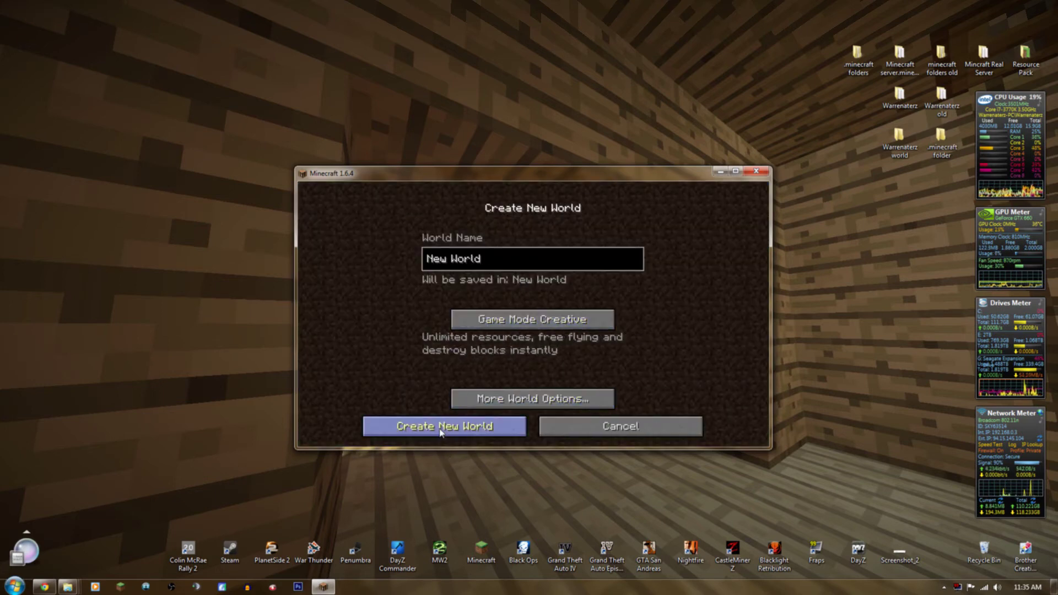
click(466, 426)
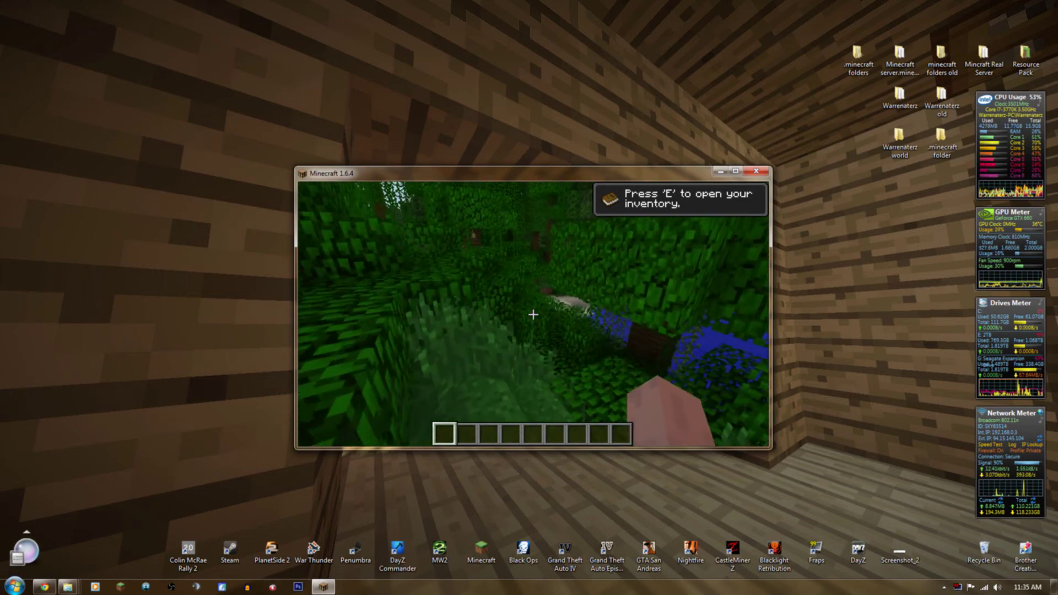
key(e)
key(e)
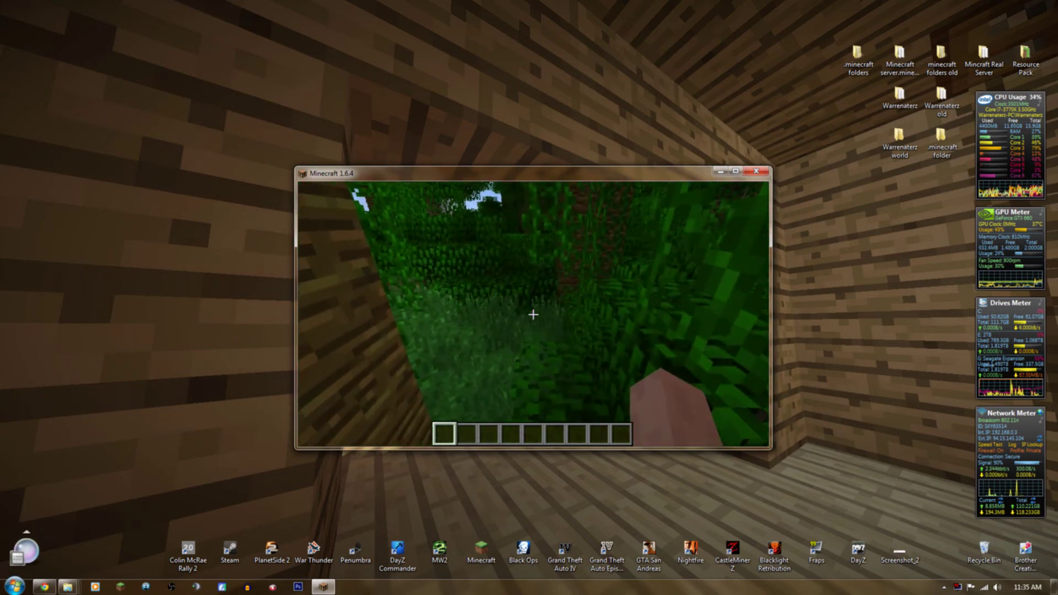
key(Escape)
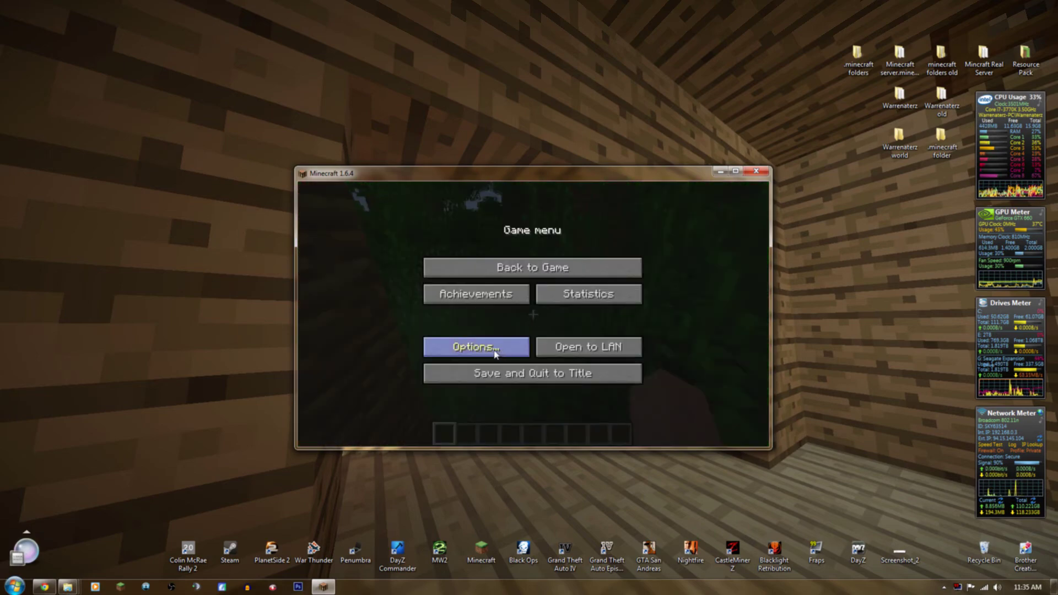
Turn the music volume off in the game options.
click(495, 354)
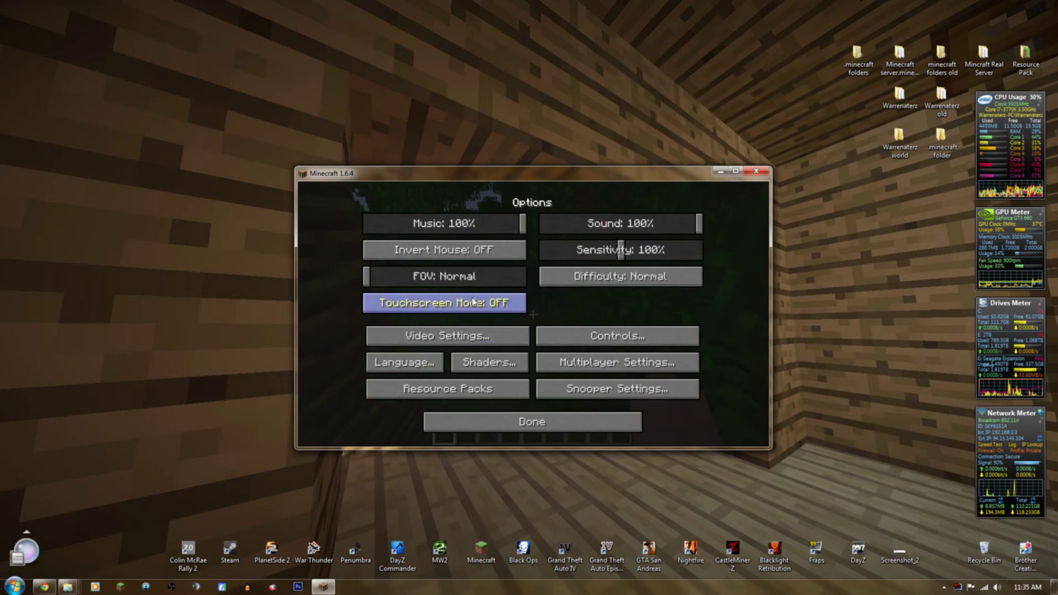
click(482, 368)
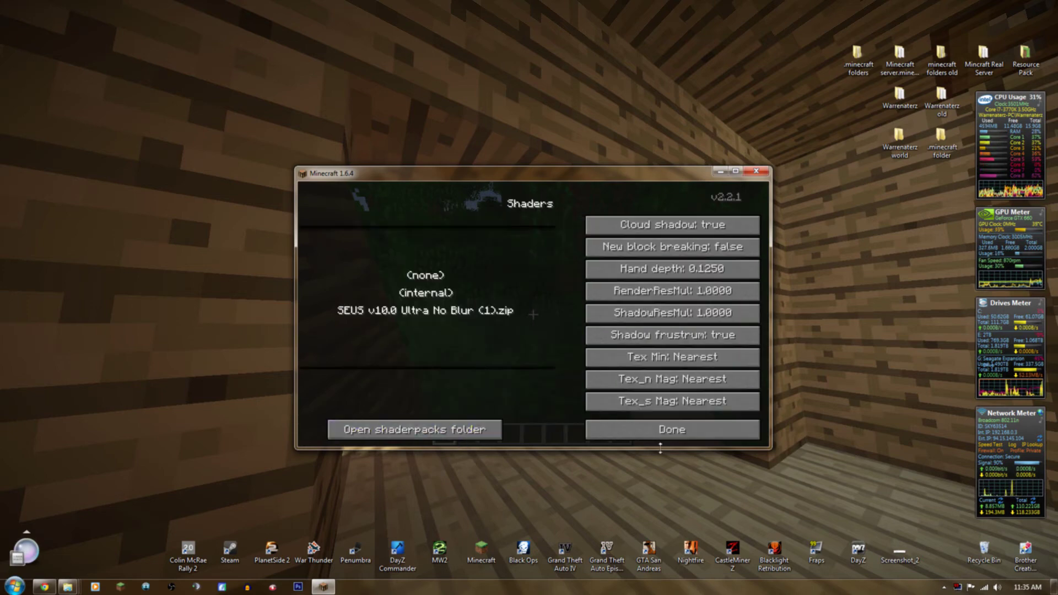
click(661, 431)
drag(458, 224, 367, 224)
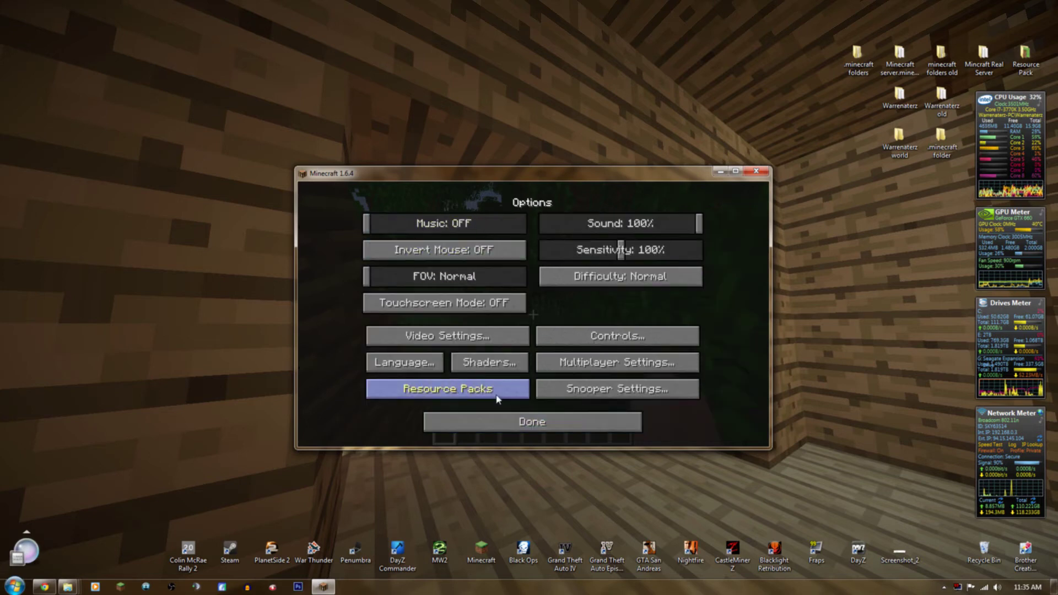
Select the SEUS v10.0 Ultra No Blur pack; cloud shadows off, new block breaking on, Tex Min Nearest-Nearest.
click(479, 370)
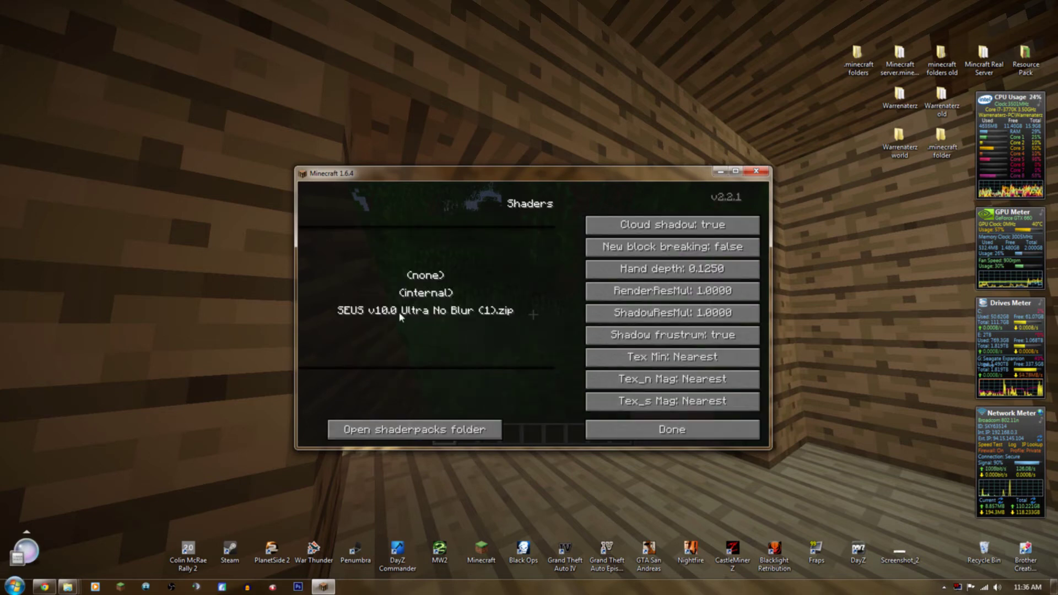
click(375, 316)
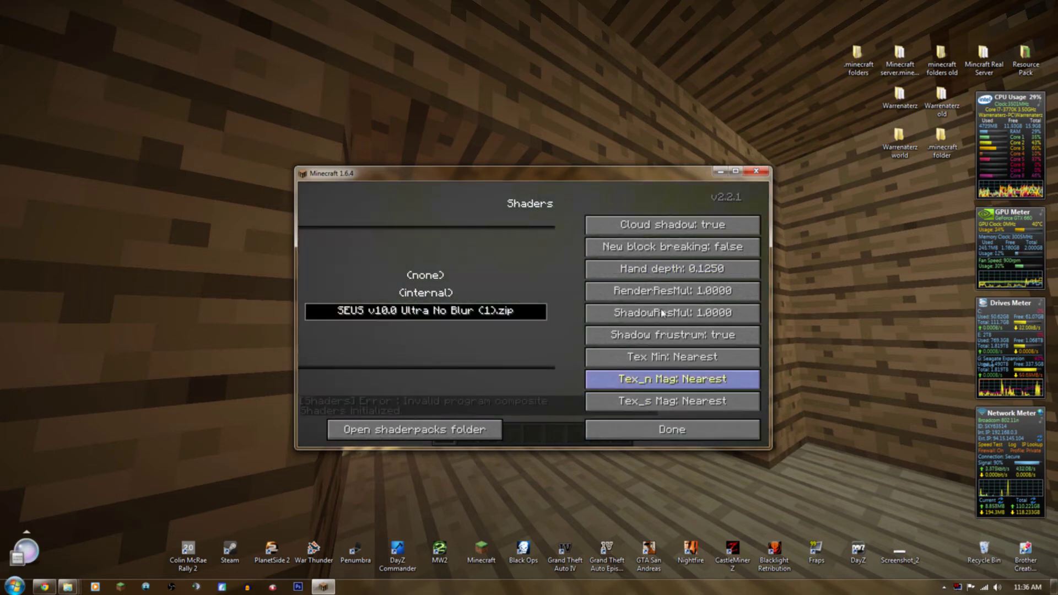
click(647, 236)
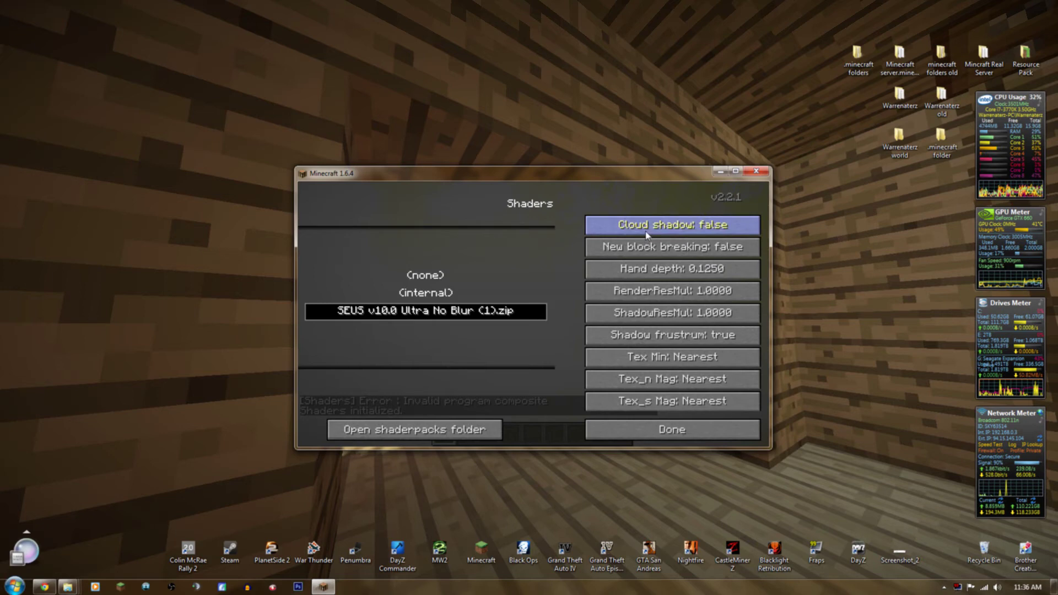
click(670, 257)
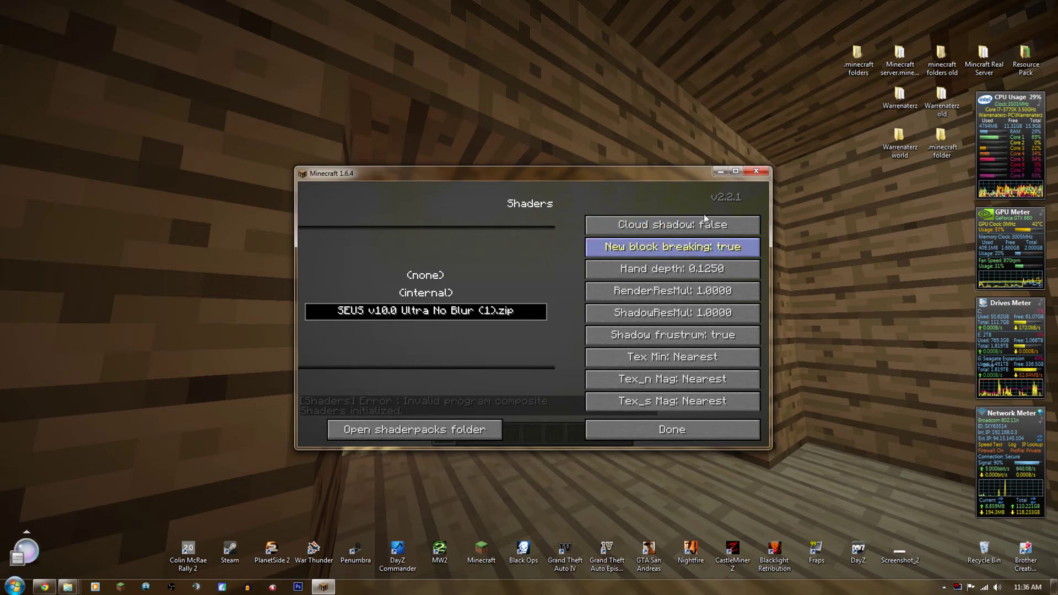
click(639, 360)
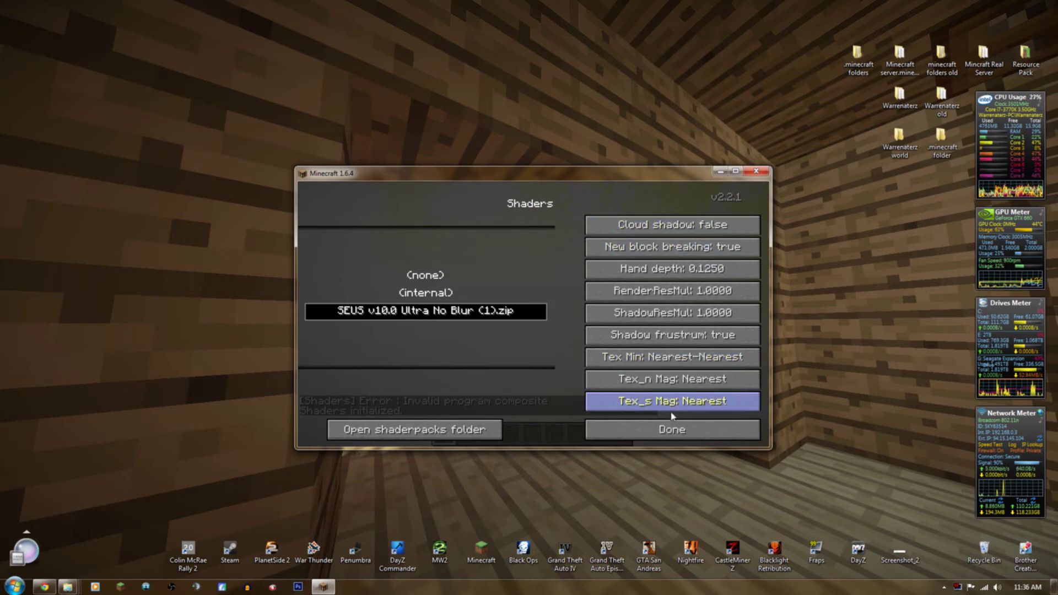
click(653, 436)
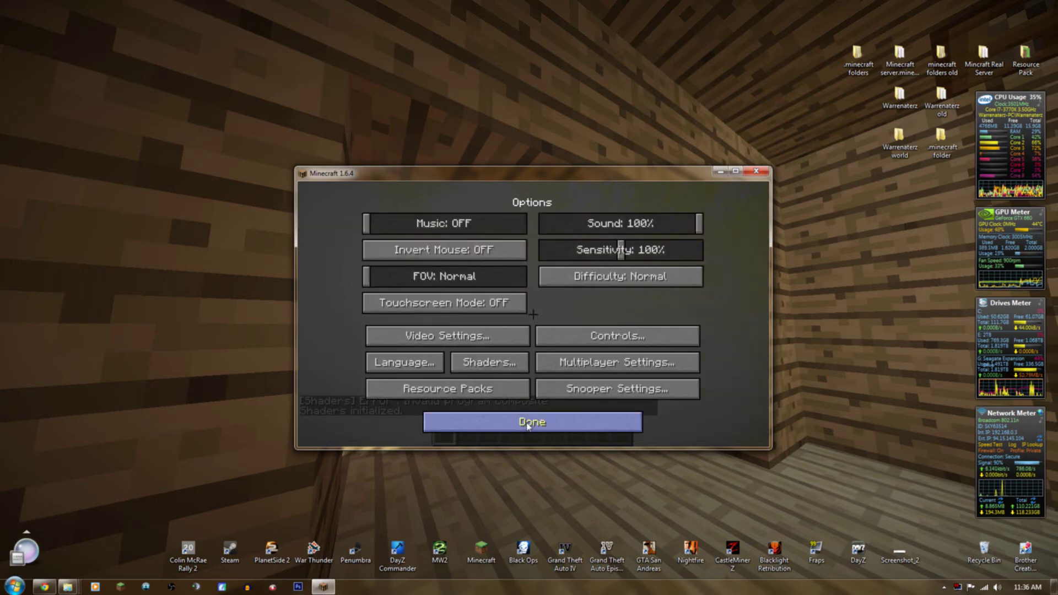
click(527, 424)
click(531, 266)
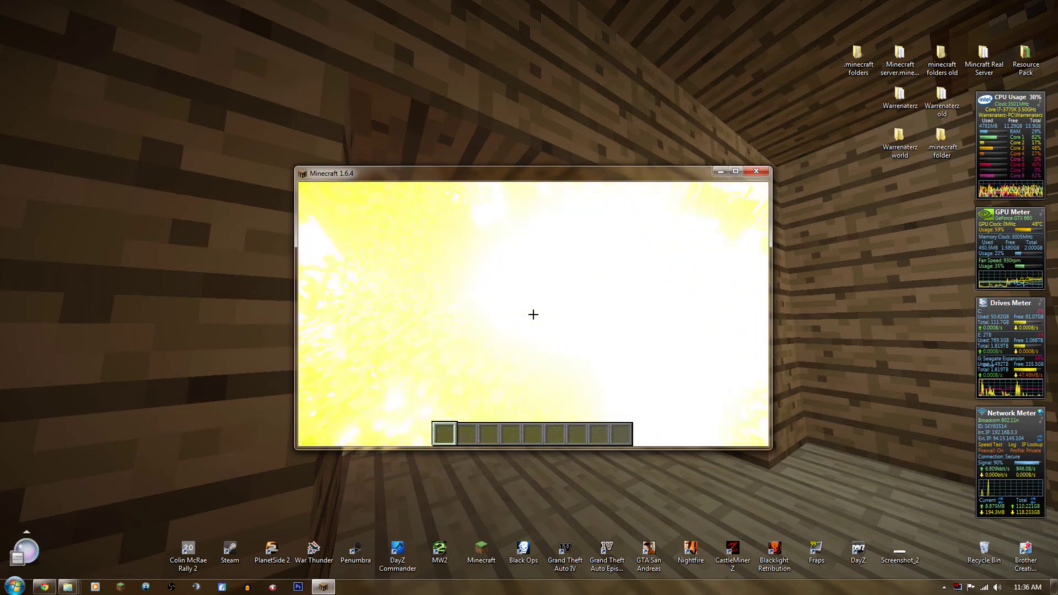
Save and quit the world to the title screen, then exit Minecraft.
key(Escape)
click(527, 377)
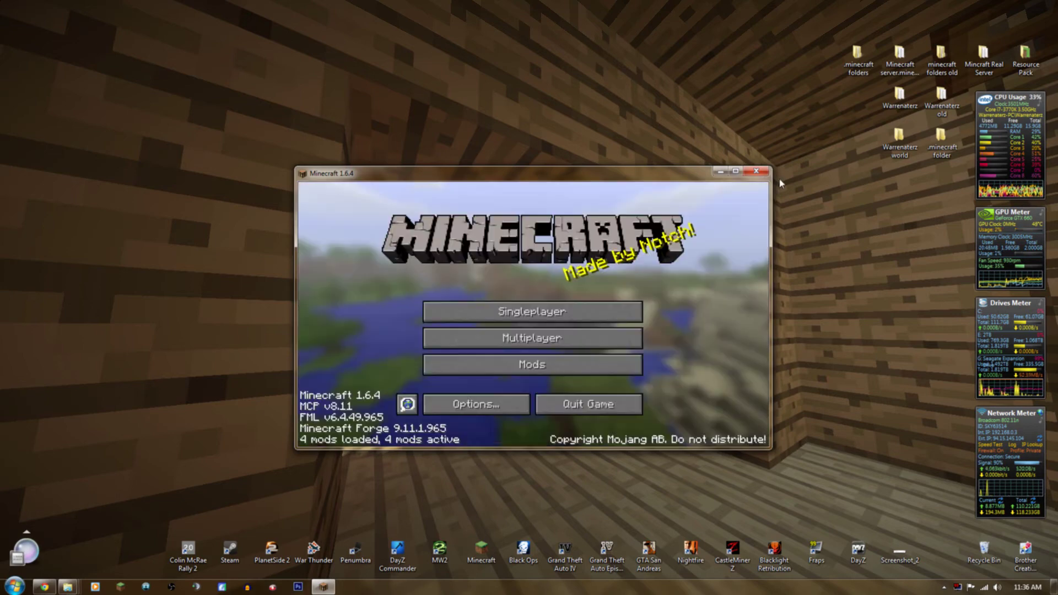
click(584, 350)
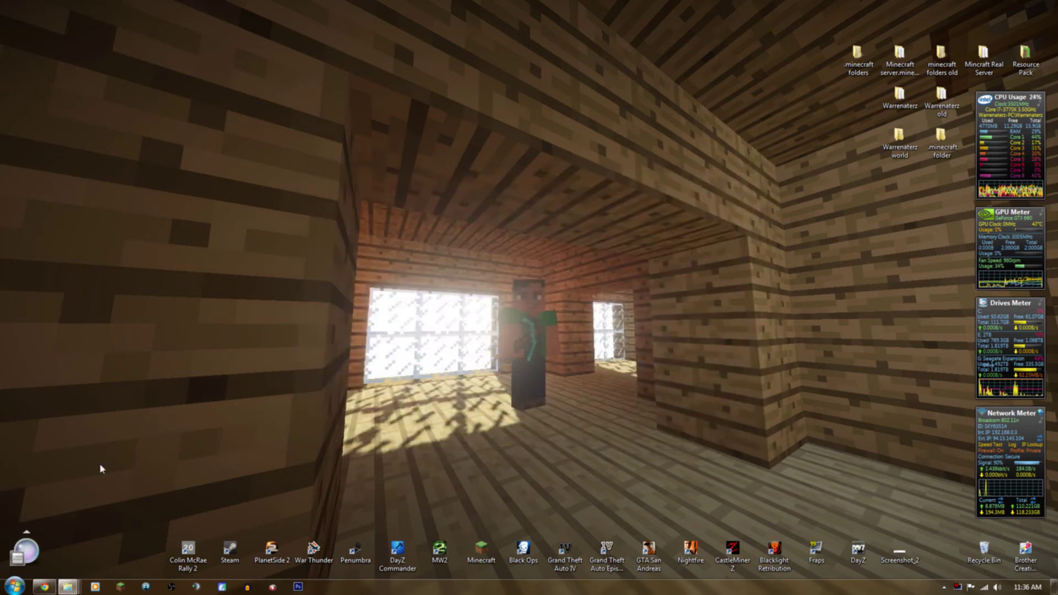
Browse from mods to .minecraft\shaderpacks and into the SEUS zip's shaders folder.
mouse_move(69, 587)
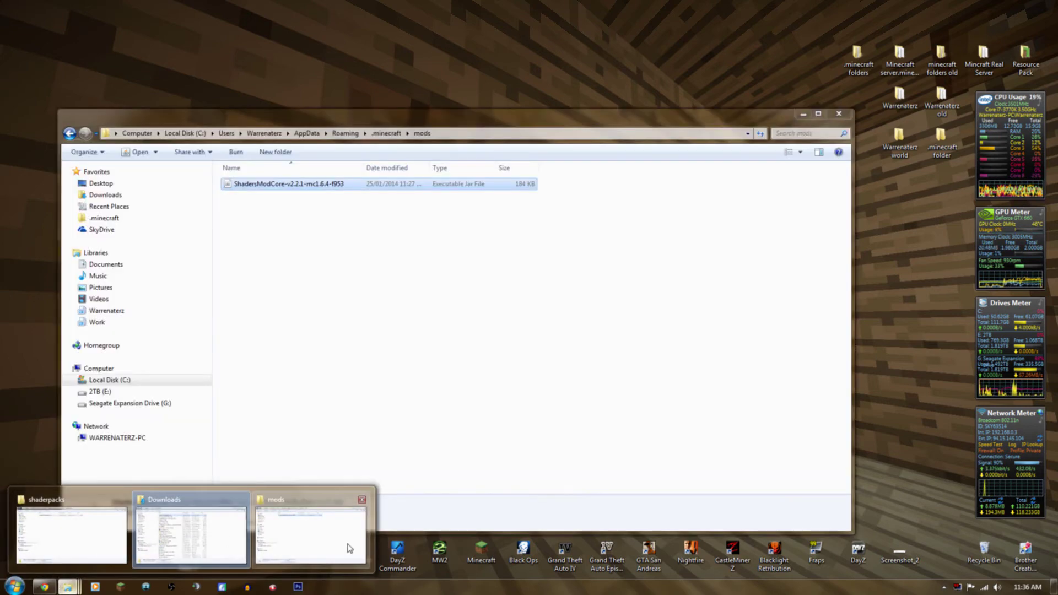
click(347, 548)
click(386, 134)
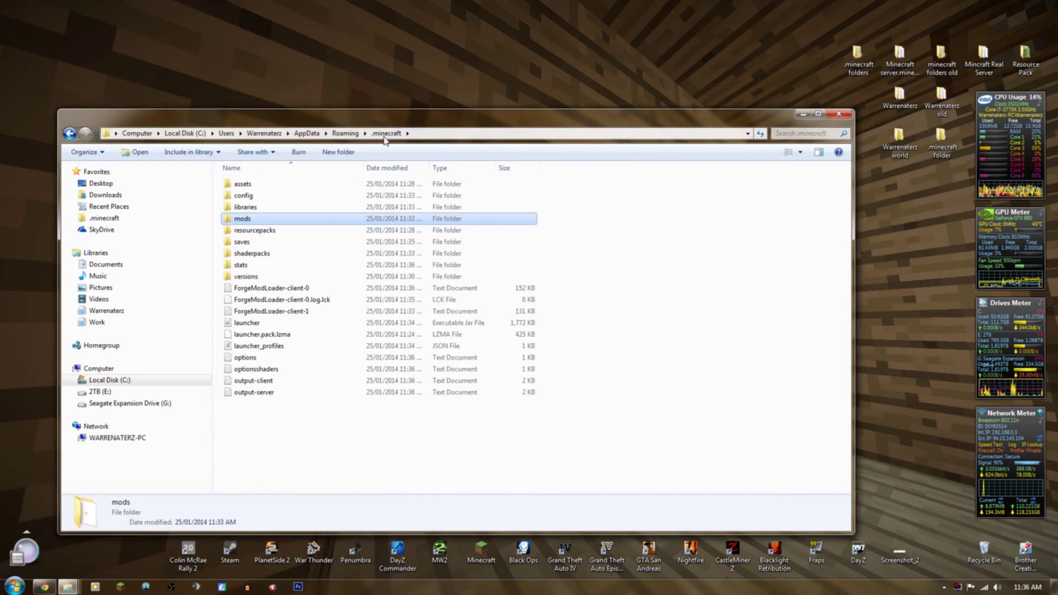
double_click(255, 253)
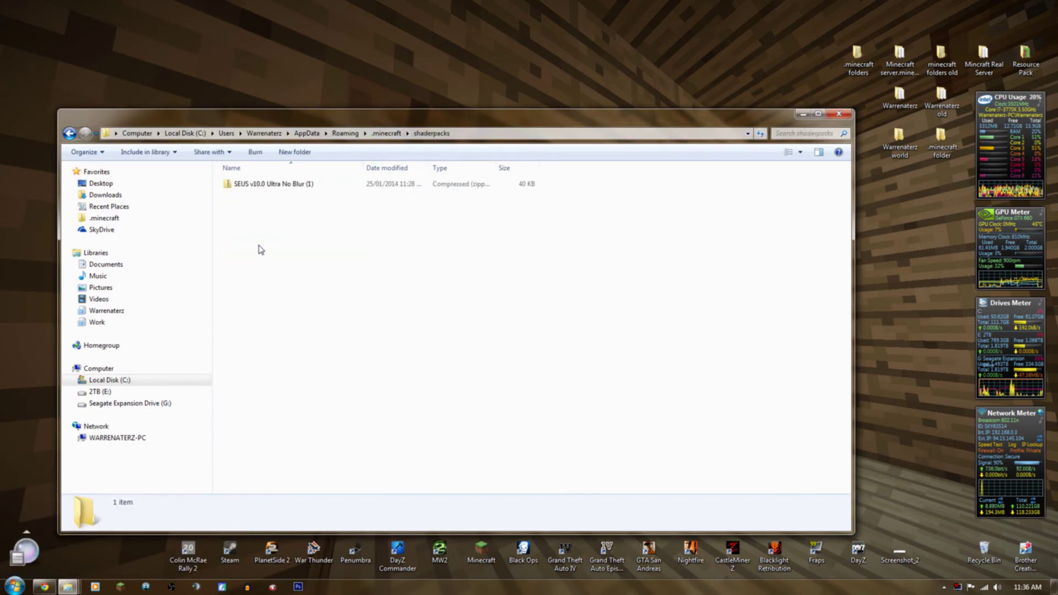
click(254, 192)
double_click(232, 190)
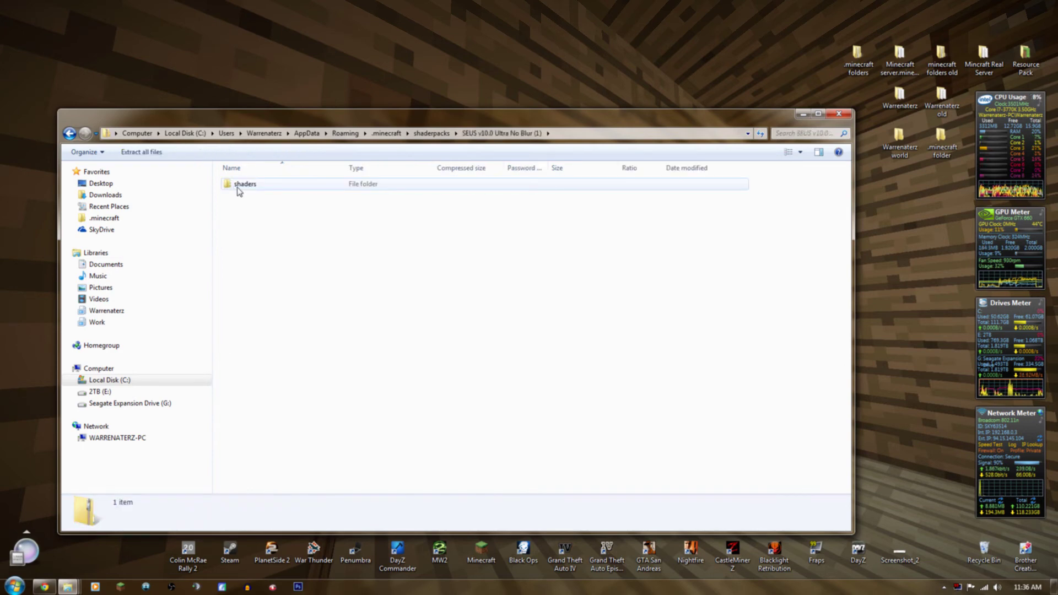
double_click(241, 185)
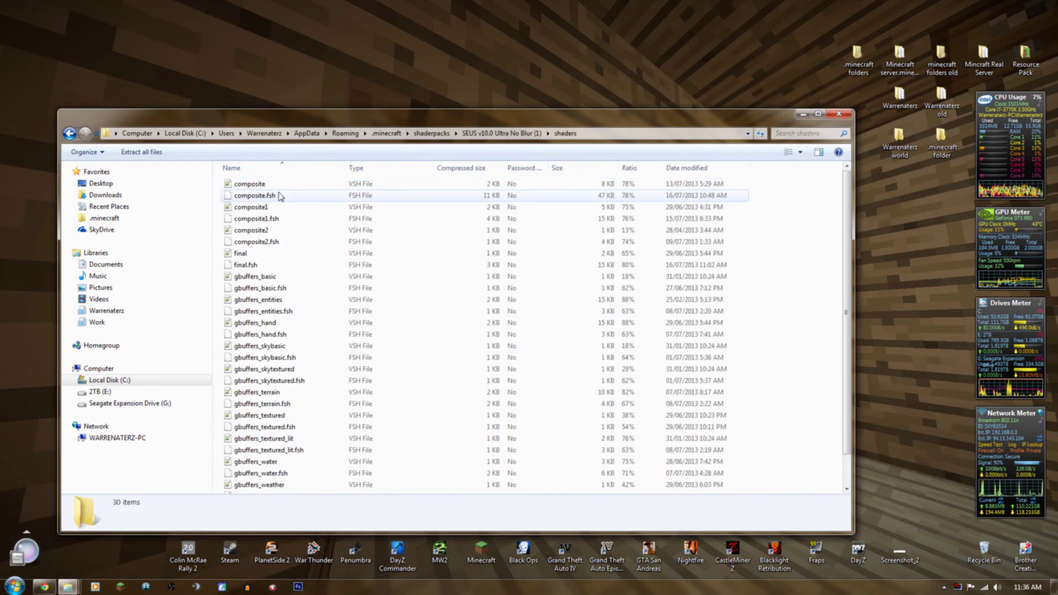
Copy composite.vsh to the desktop and open it in Notepad++.
click(256, 188)
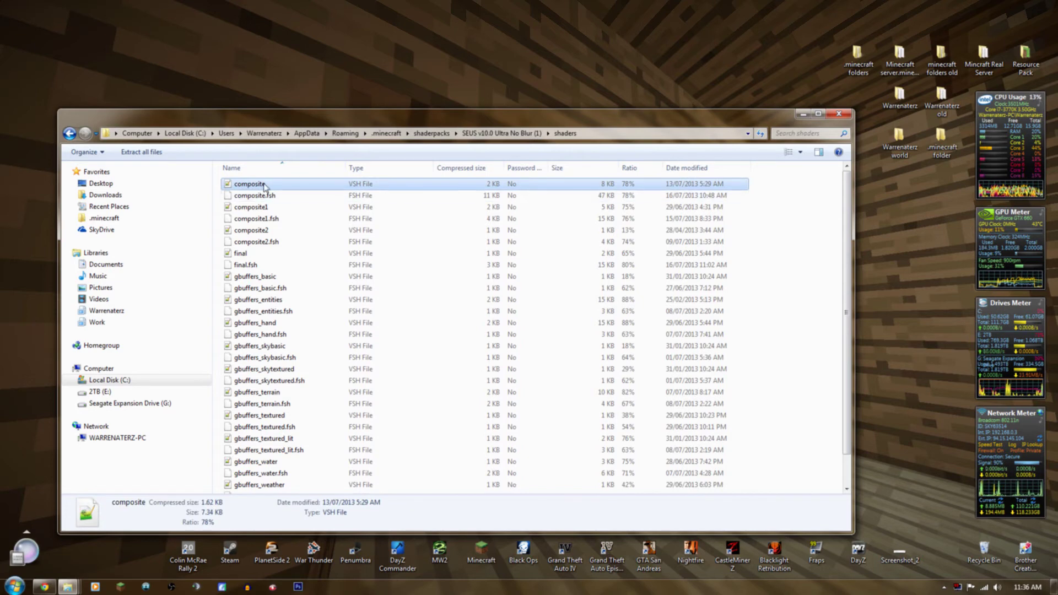
right_click(266, 188)
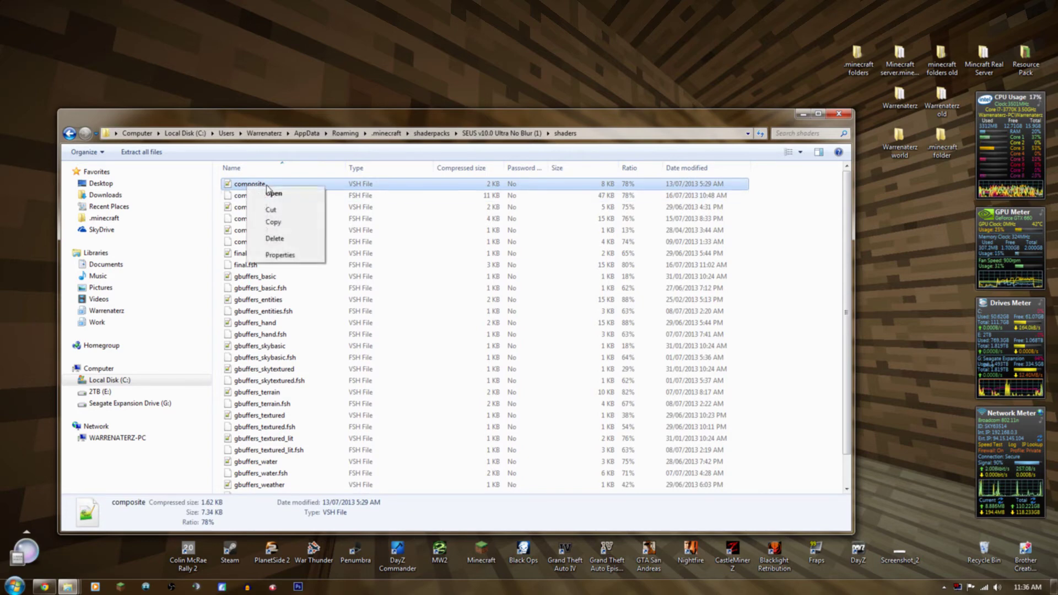
click(273, 222)
right_click(319, 62)
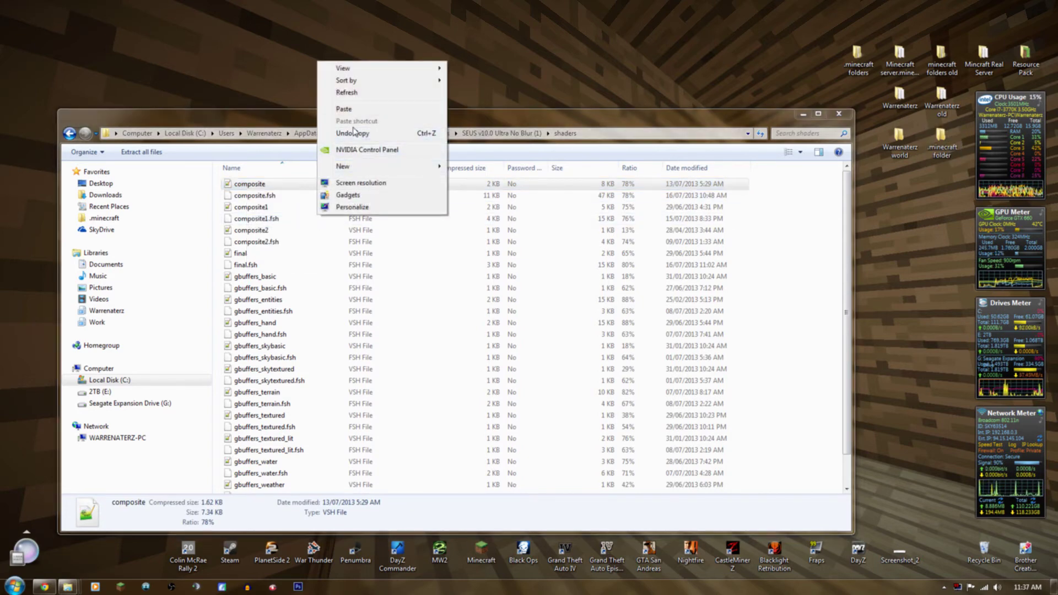
click(346, 109)
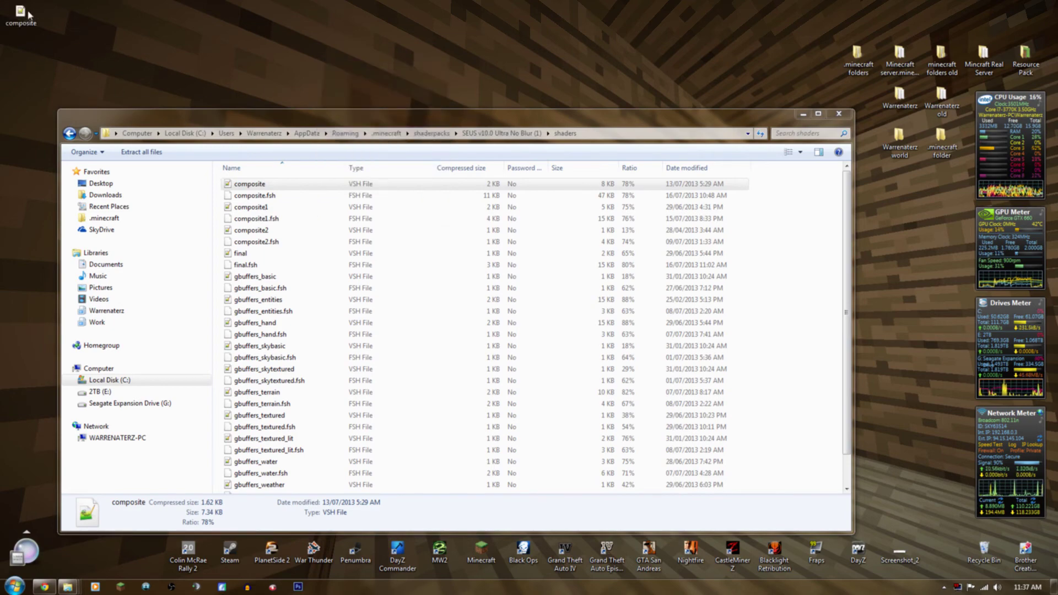
click(803, 114)
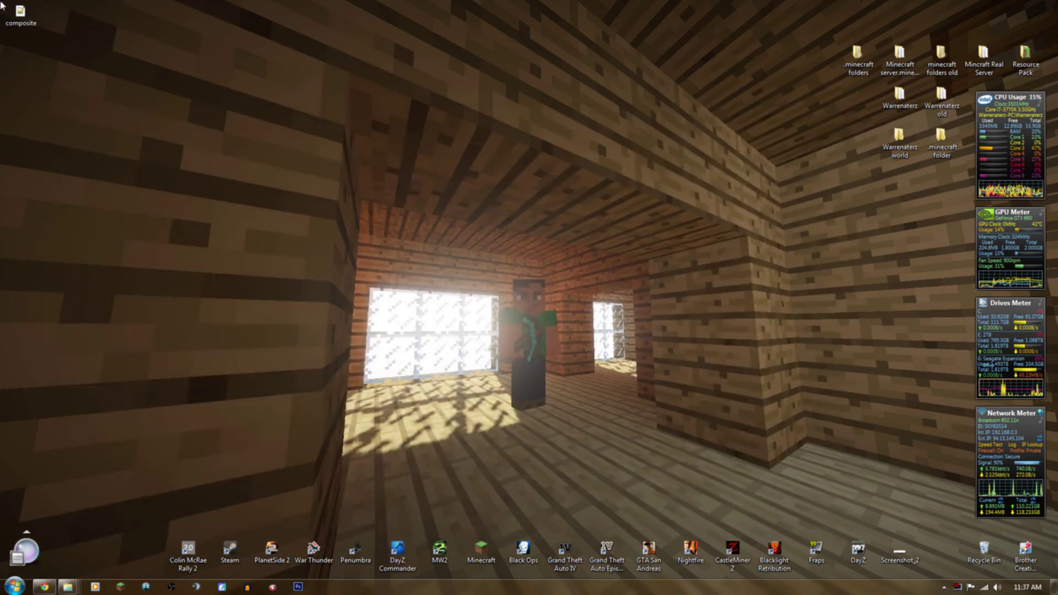
double_click(28, 21)
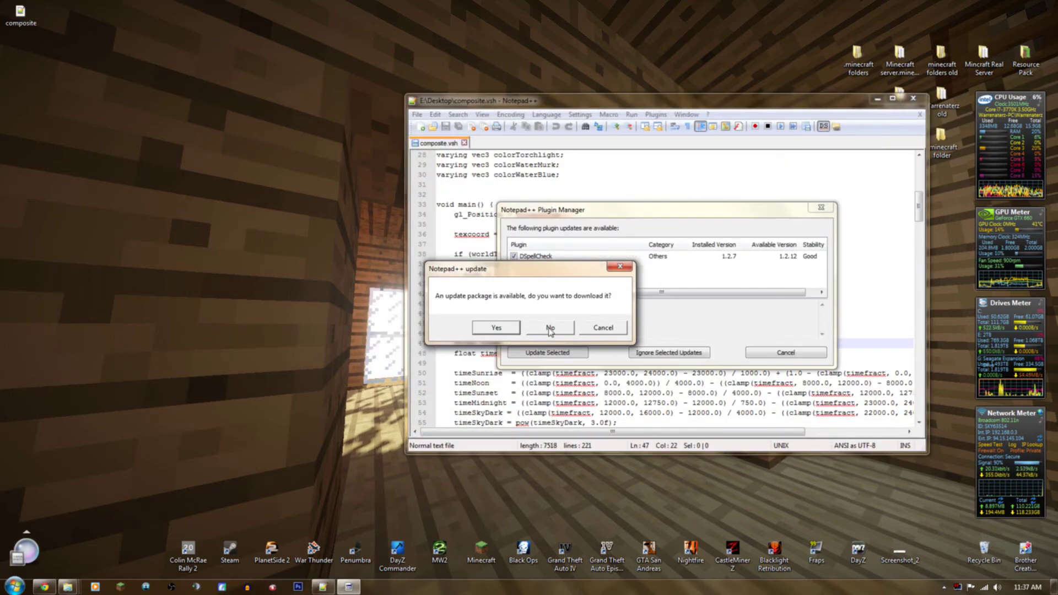
Dismiss the Notepad++ update and plugin update prompts.
click(550, 329)
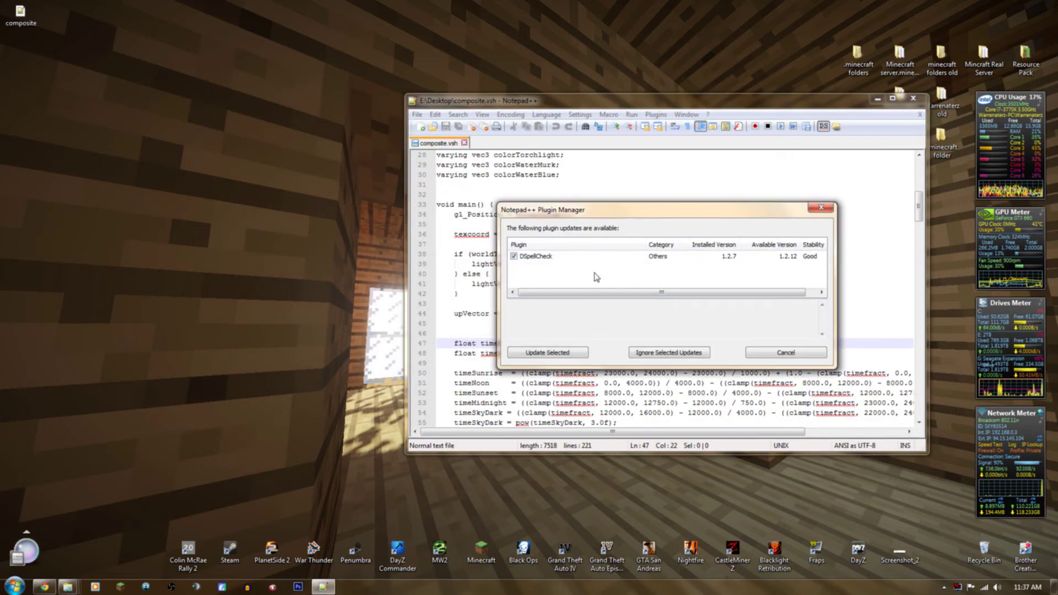
click(773, 354)
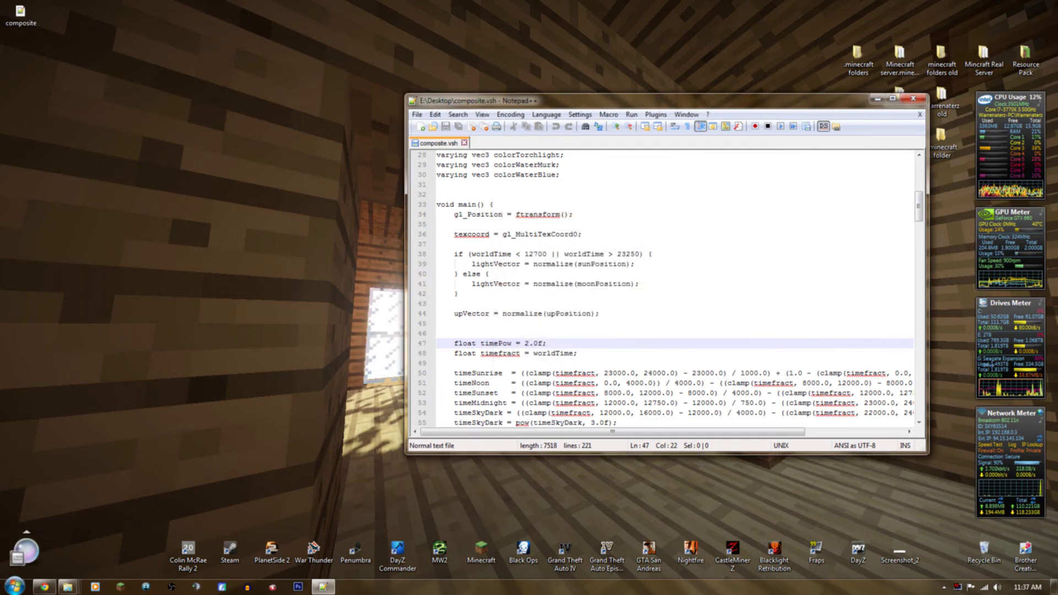
drag(919, 214, 919, 222)
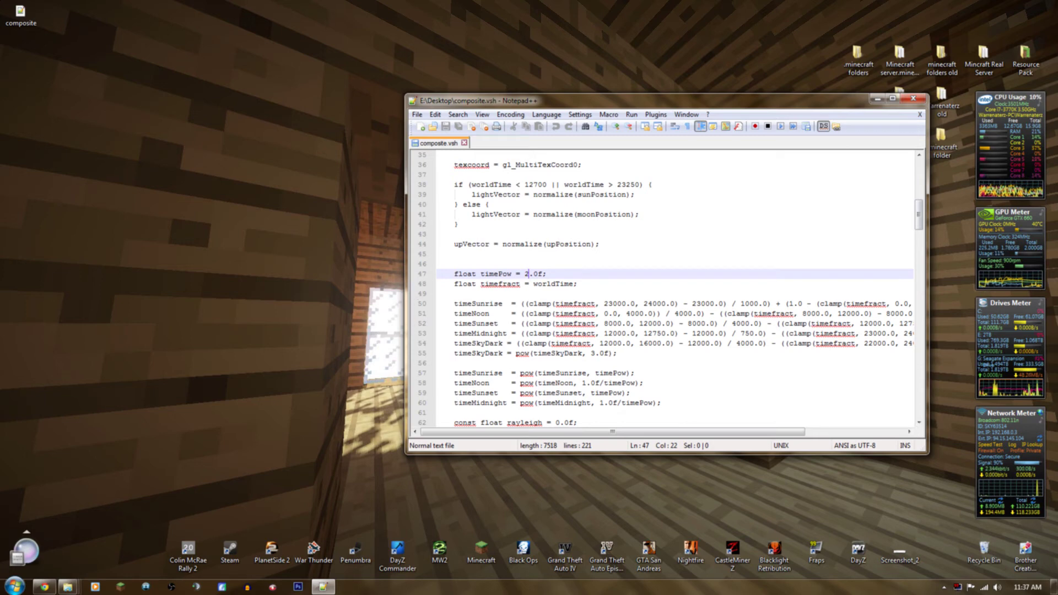
drag(918, 218, 910, 218)
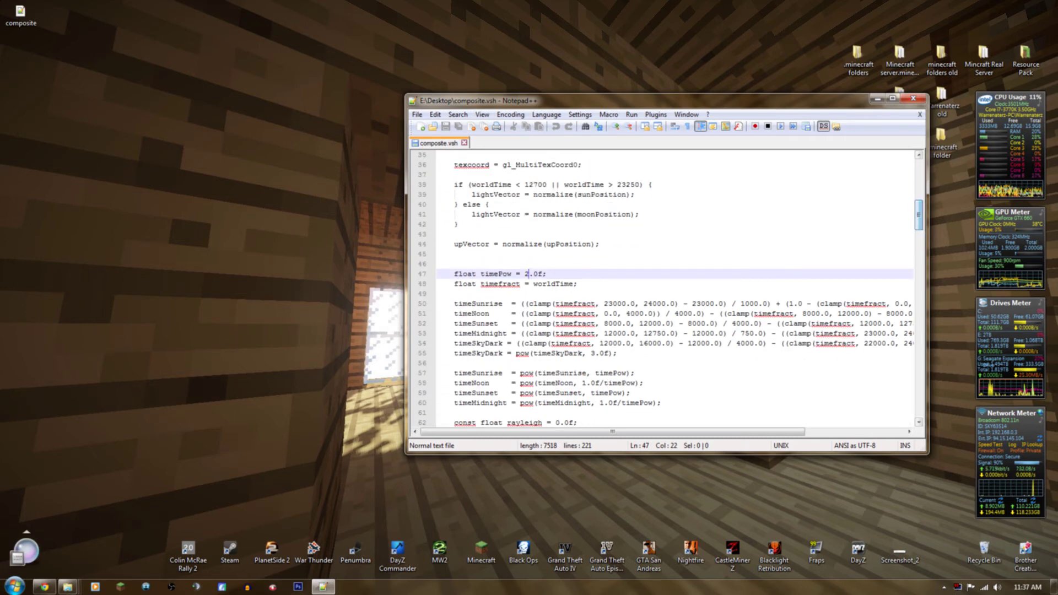
Change line 47 from timePow = 2.0f to 3.0f, save composite.vsh, and close Notepad++.
click(420, 275)
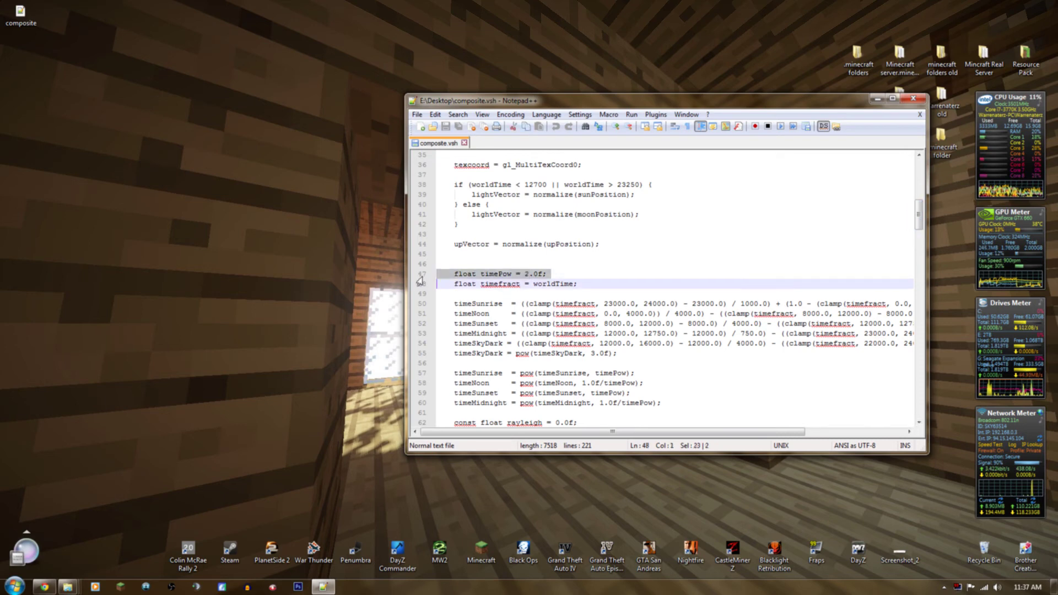
click(454, 274)
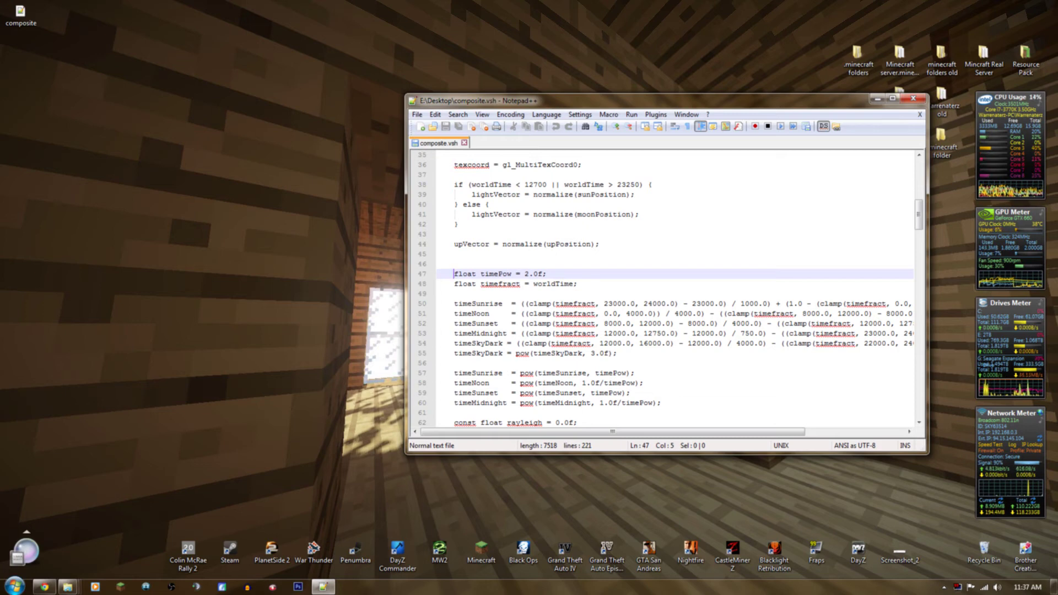
click(526, 274)
key(BackSpace)
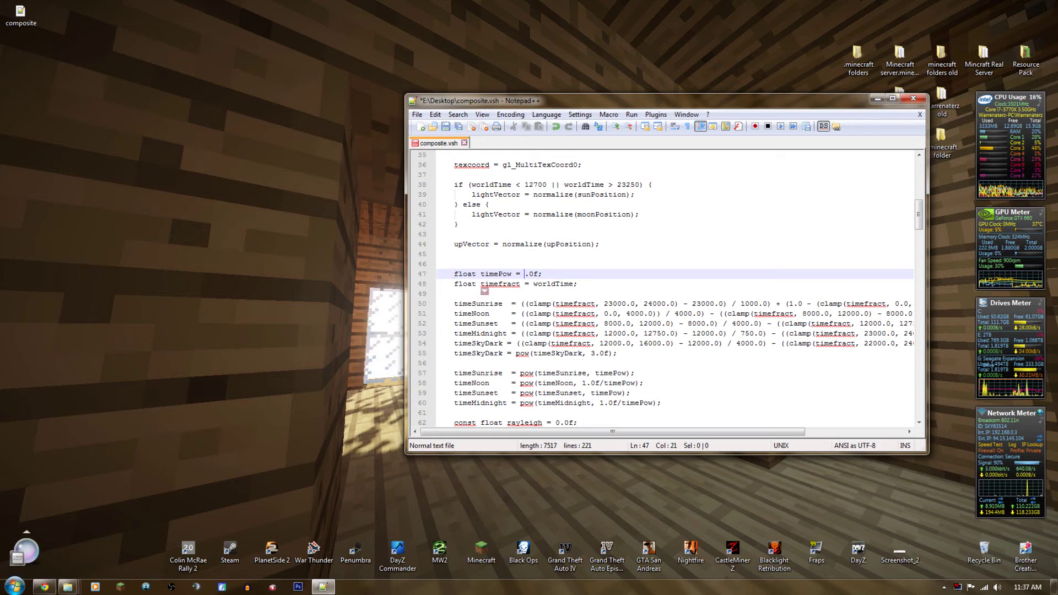
text(3)
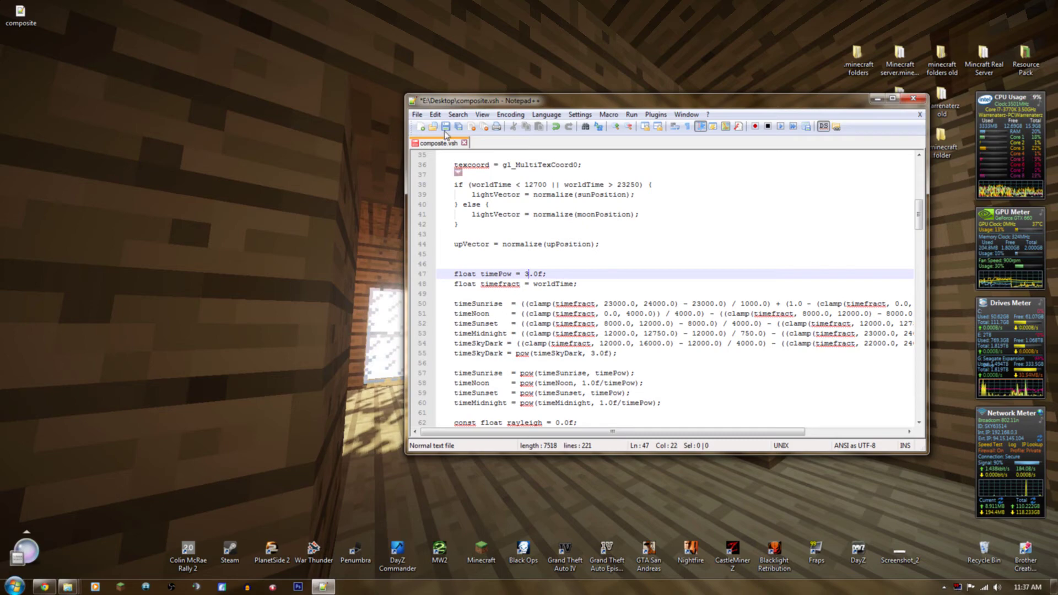
click(446, 128)
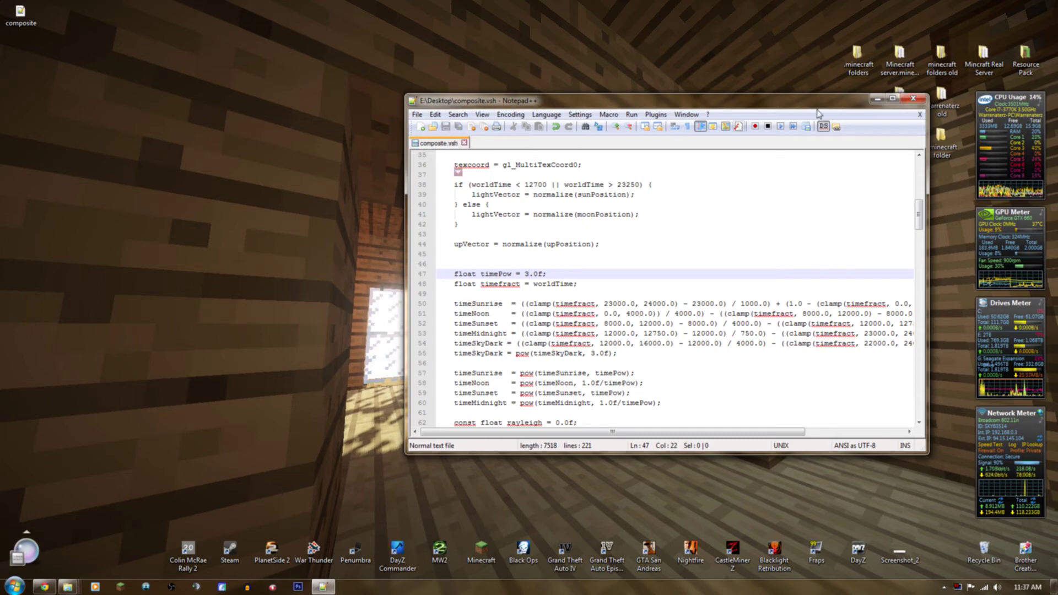
click(914, 100)
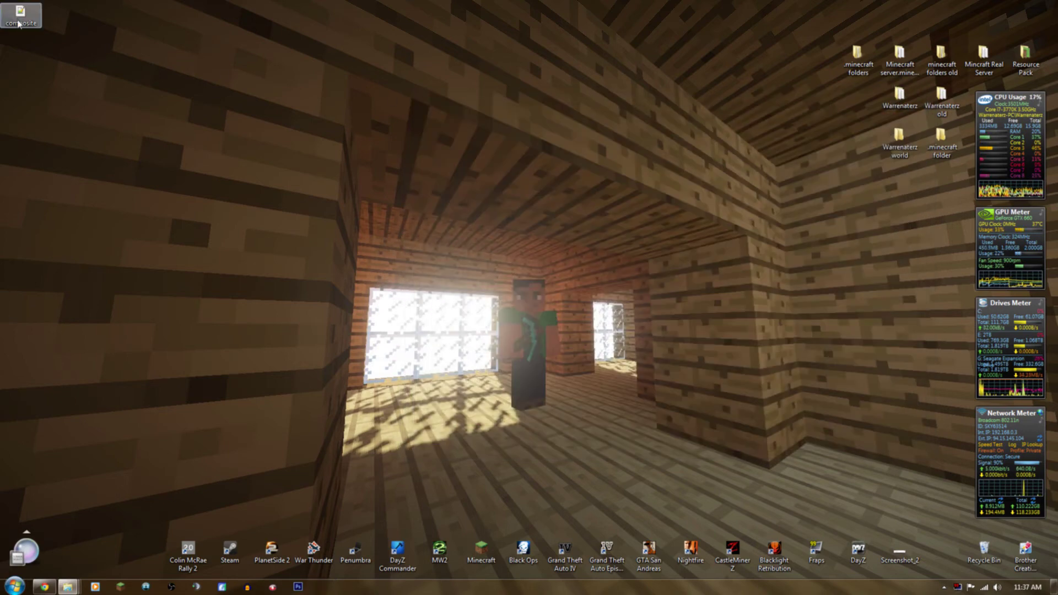
Copy the edited composite file into the SEUS shaders folder, replacing the original.
drag(29, 20, 344, 185)
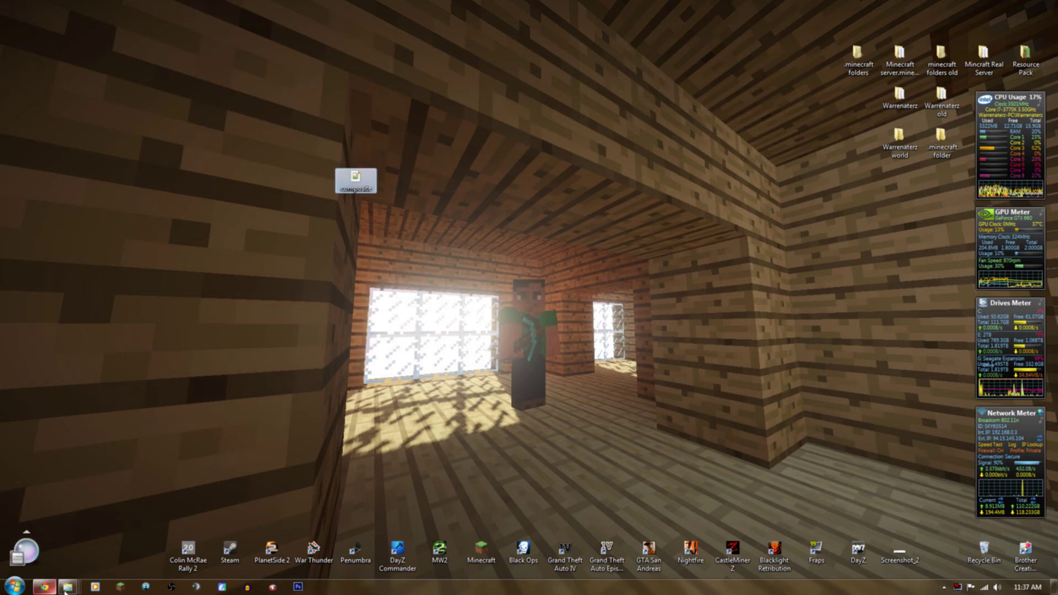
mouse_move(68, 586)
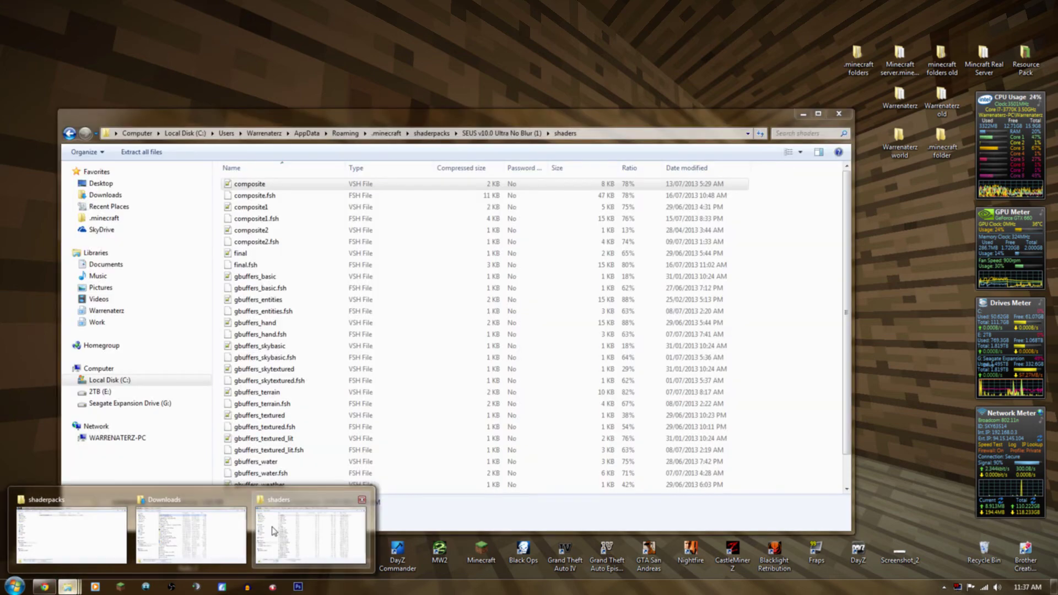
click(274, 531)
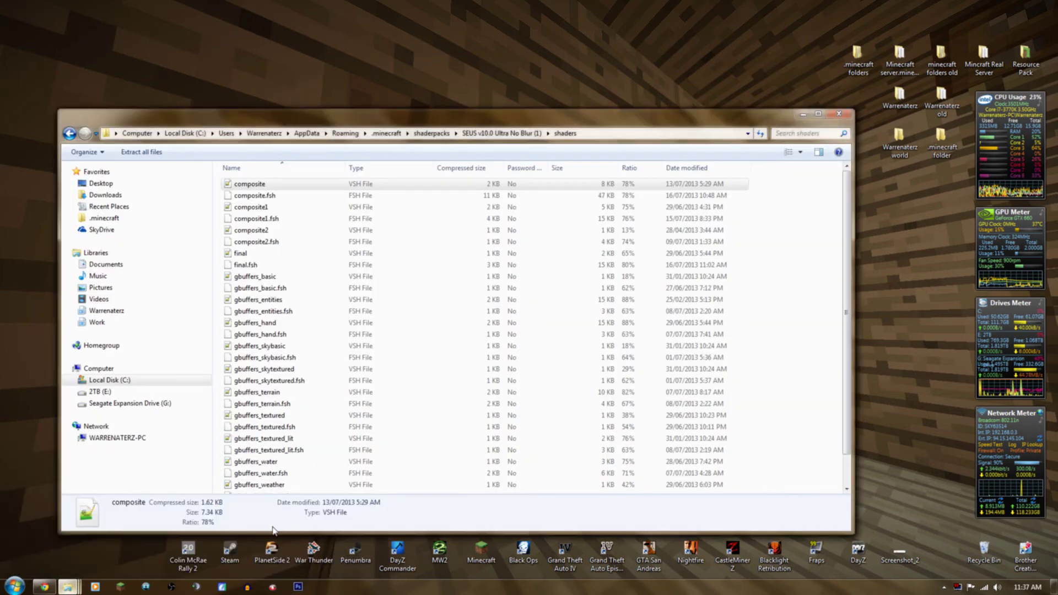
drag(309, 114, 680, 110)
drag(343, 194, 634, 190)
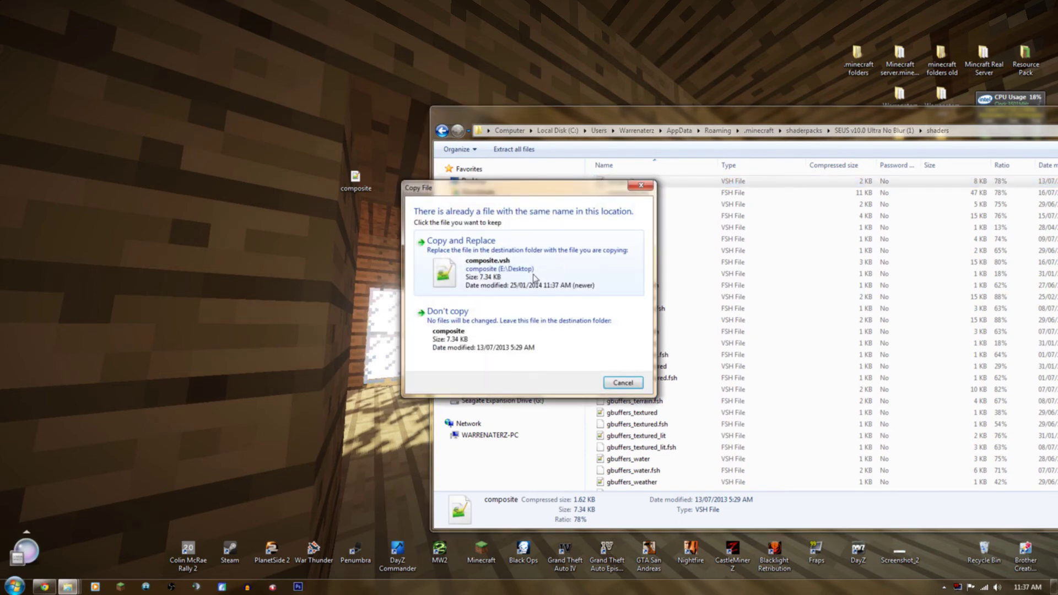
click(478, 272)
Go up two folders to shaderpacks, then bring up the Minecraft launcher.
drag(563, 121, 275, 103)
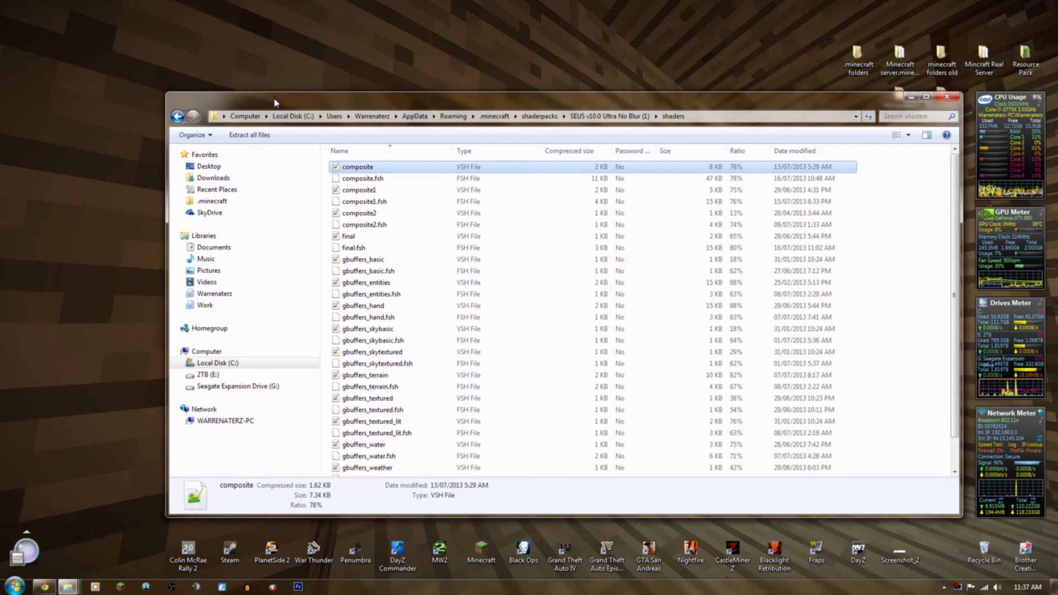
click(607, 116)
click(533, 118)
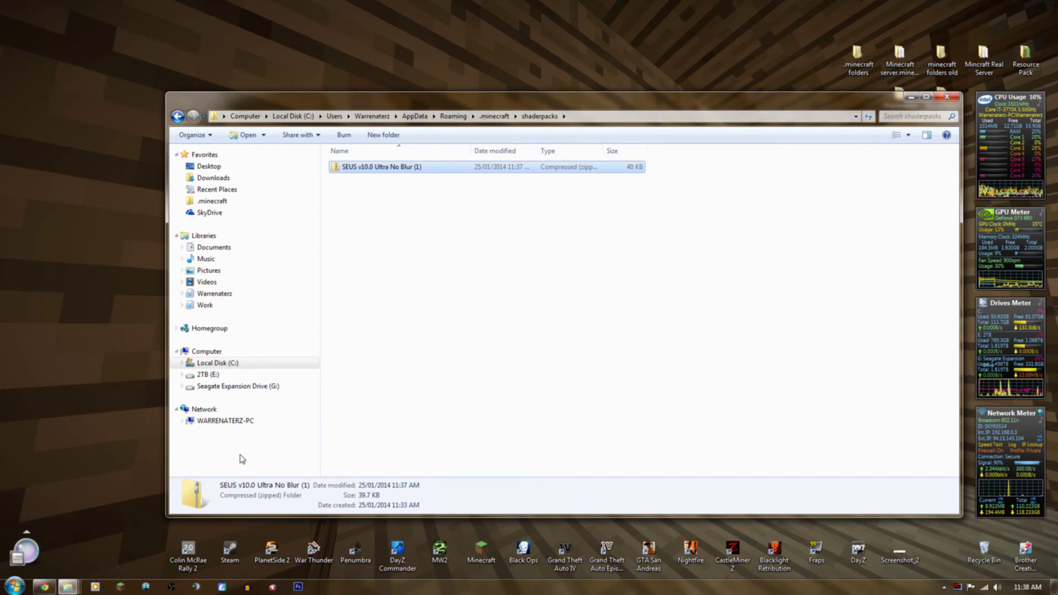
click(119, 588)
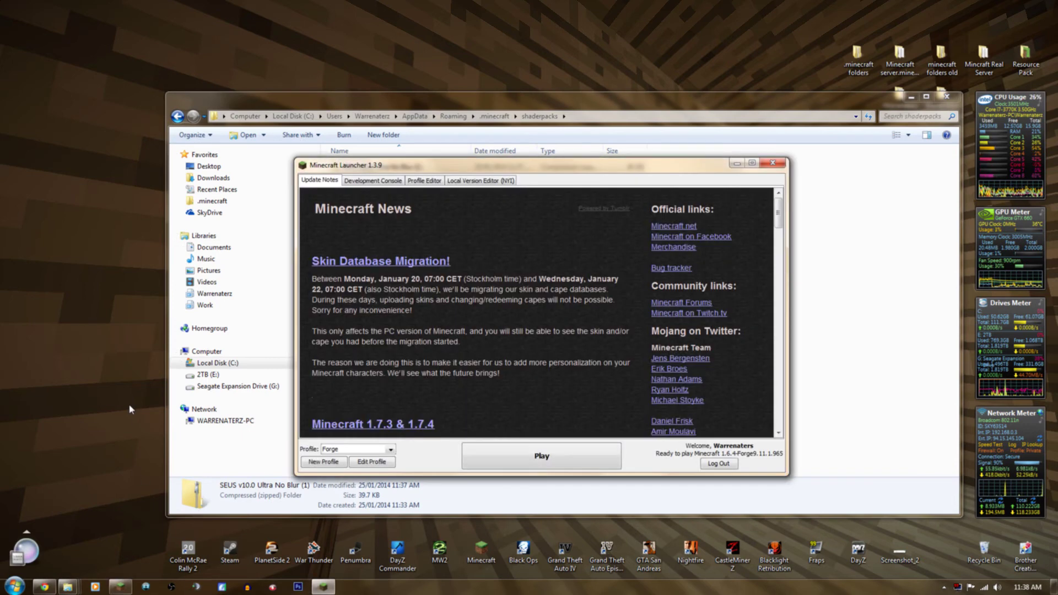
Reposition the launcher window and play 1.6.4-Forge9.11.1.965 from the Forge profile.
drag(478, 164, 467, 201)
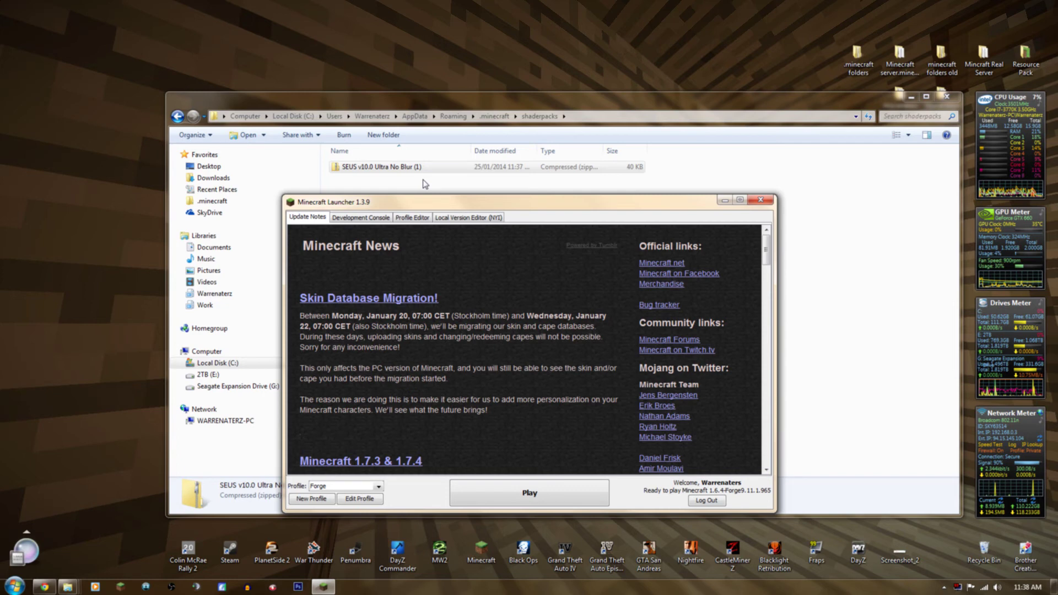
drag(357, 196, 398, 181)
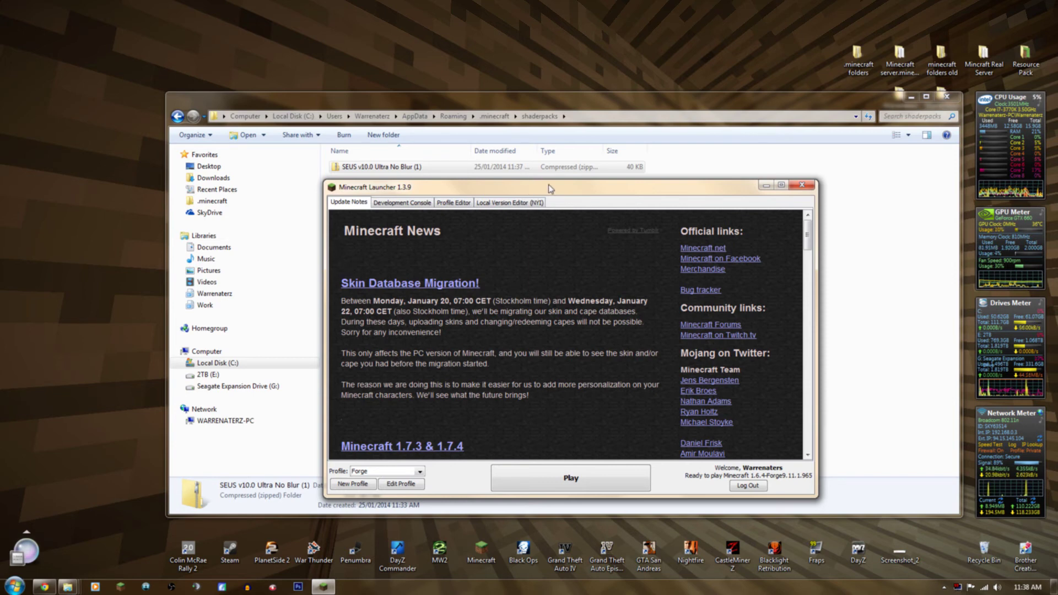
drag(548, 189, 553, 179)
click(944, 587)
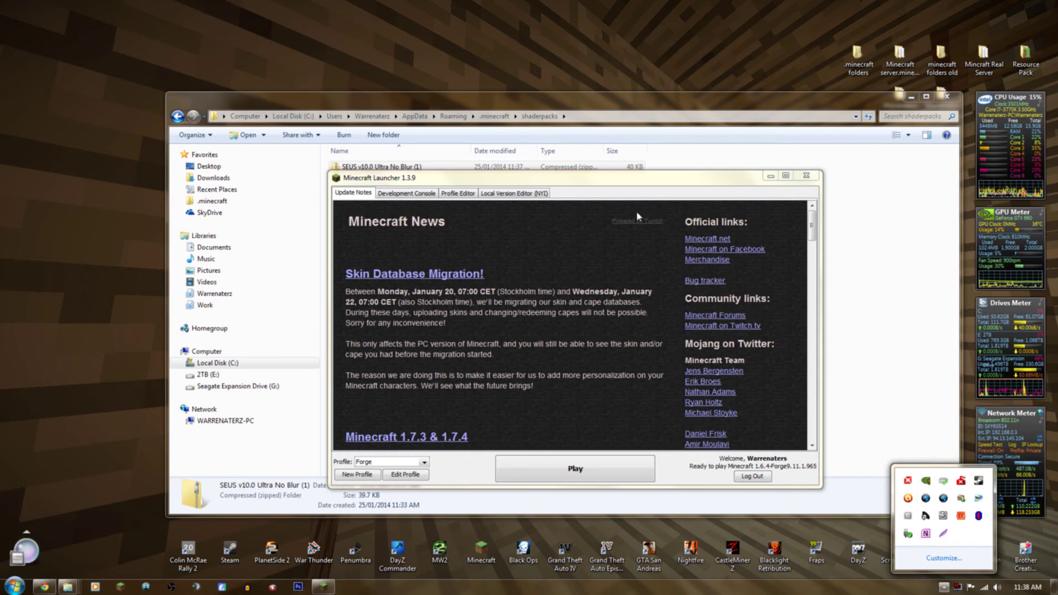
drag(575, 177, 571, 179)
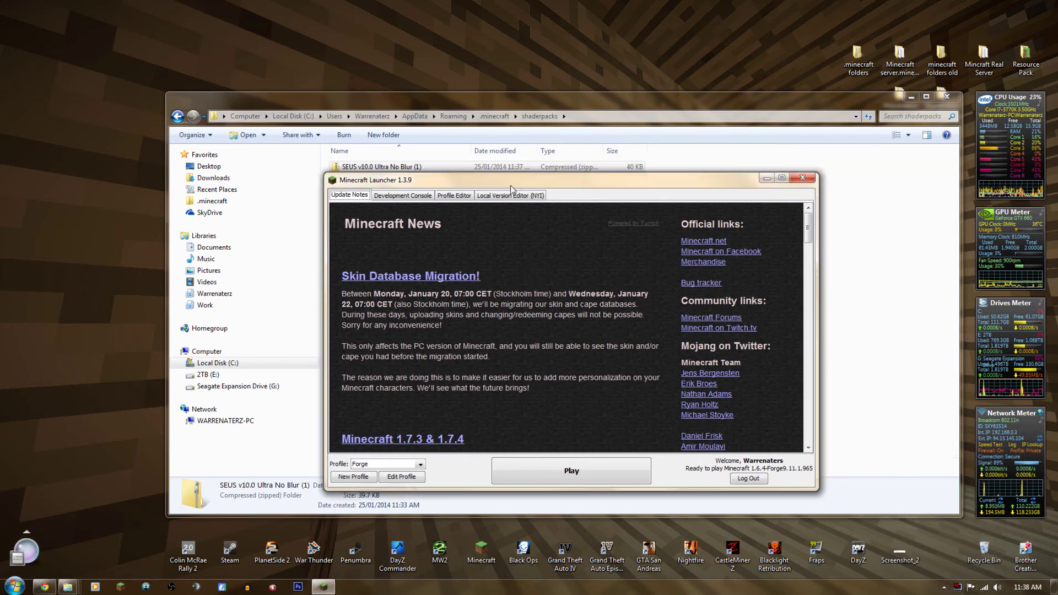
drag(482, 180, 479, 183)
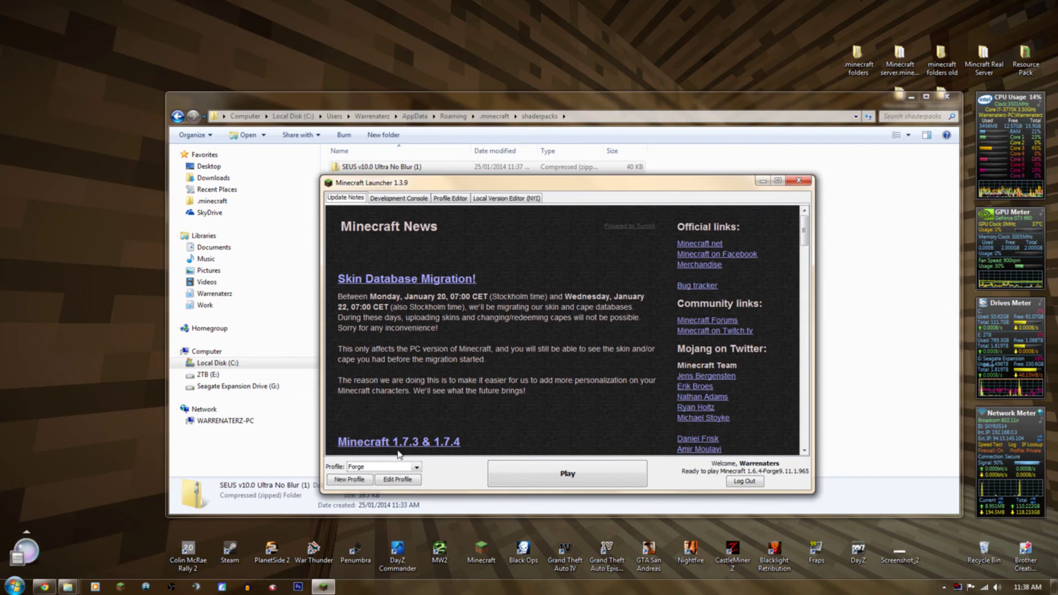
click(566, 475)
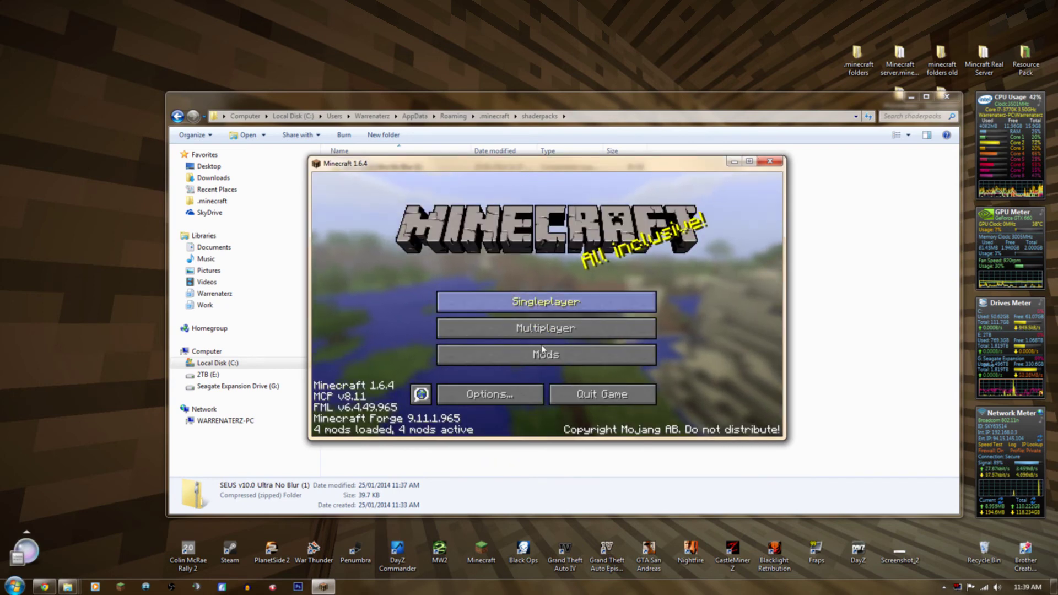
Load the New World singleplayer save, play with shaders, then pause the game.
click(480, 300)
double_click(481, 300)
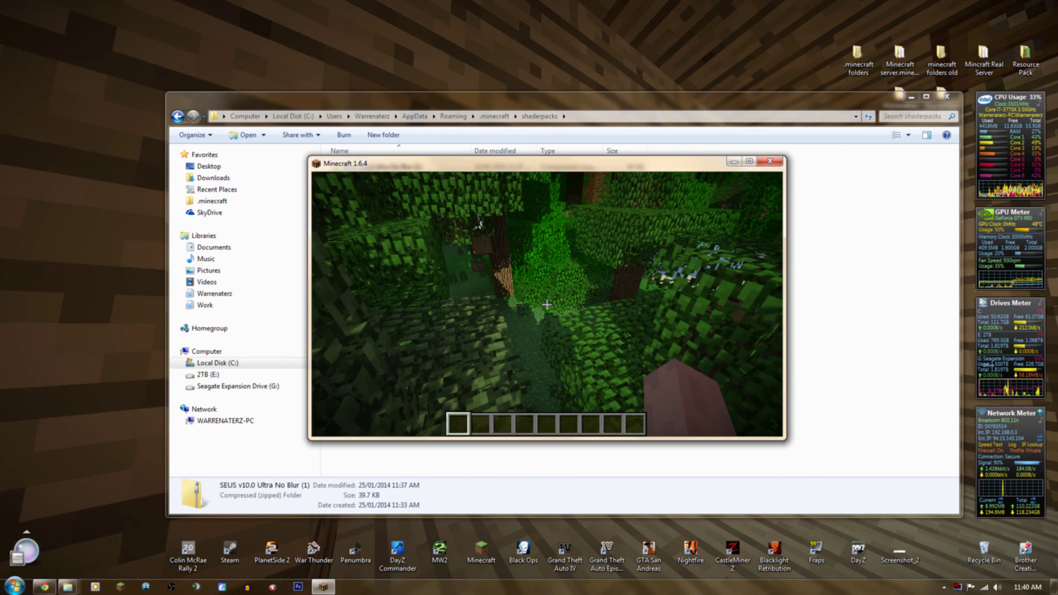
key(Escape)
Save and quit to title, exit Minecraft, and reopen the launcher.
click(547, 363)
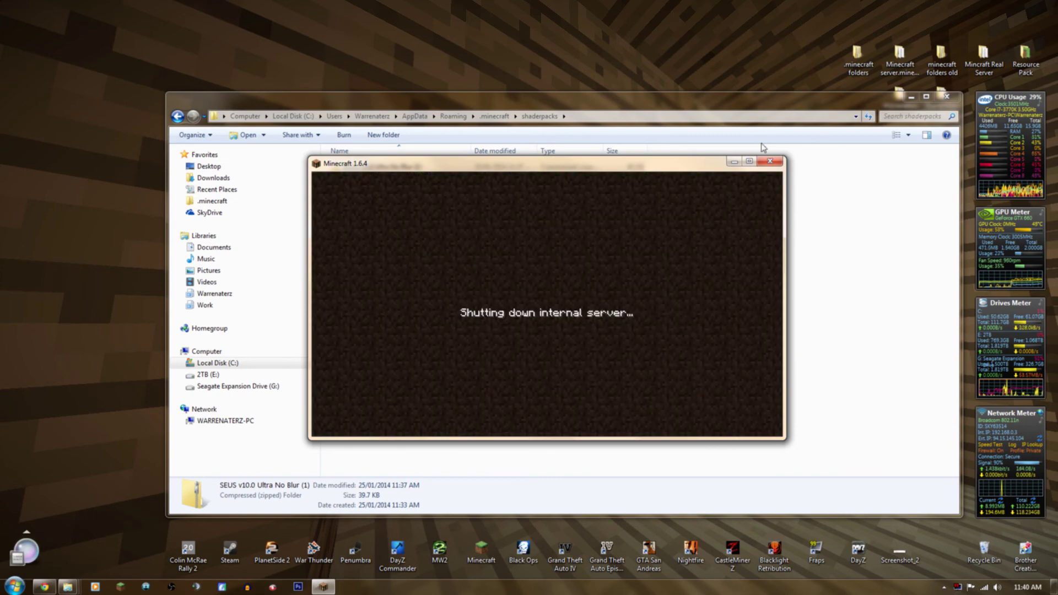
click(603, 393)
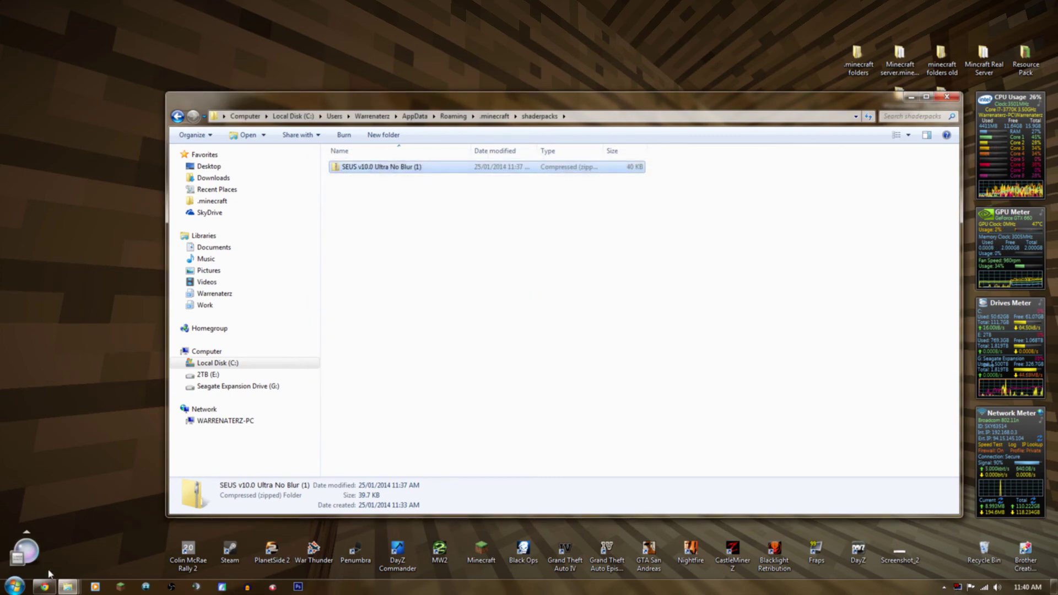
click(121, 588)
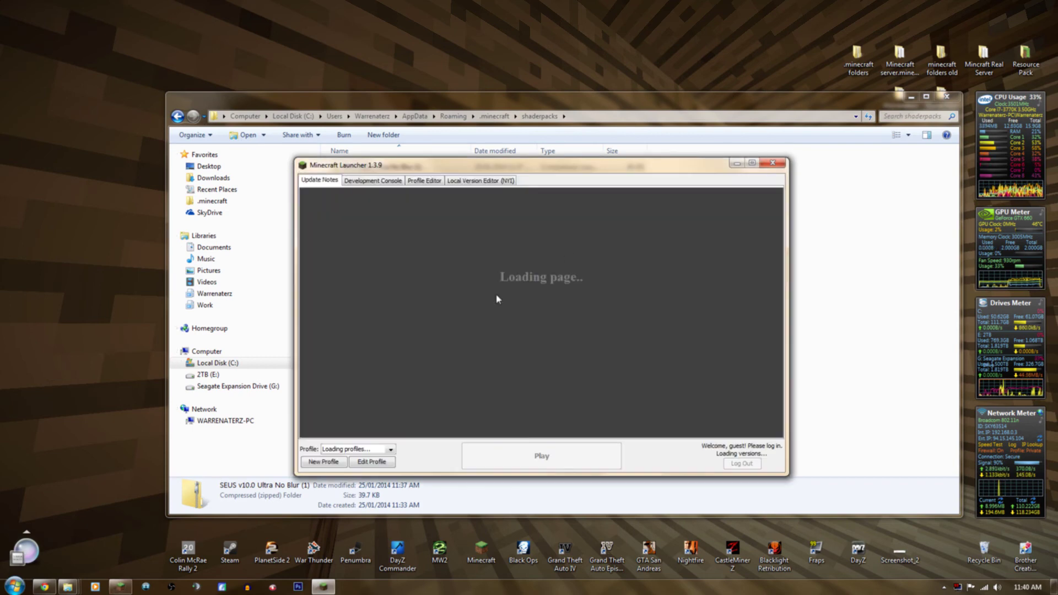
Make a new profile named 'Latest' set to Use Latest Version, and save it.
click(390, 450)
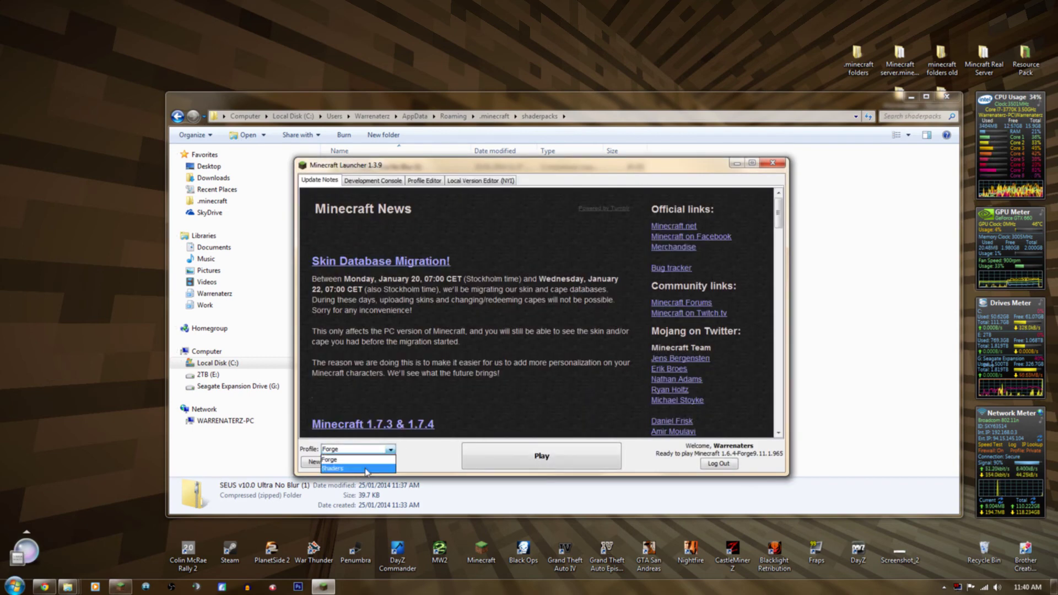
click(373, 467)
click(372, 463)
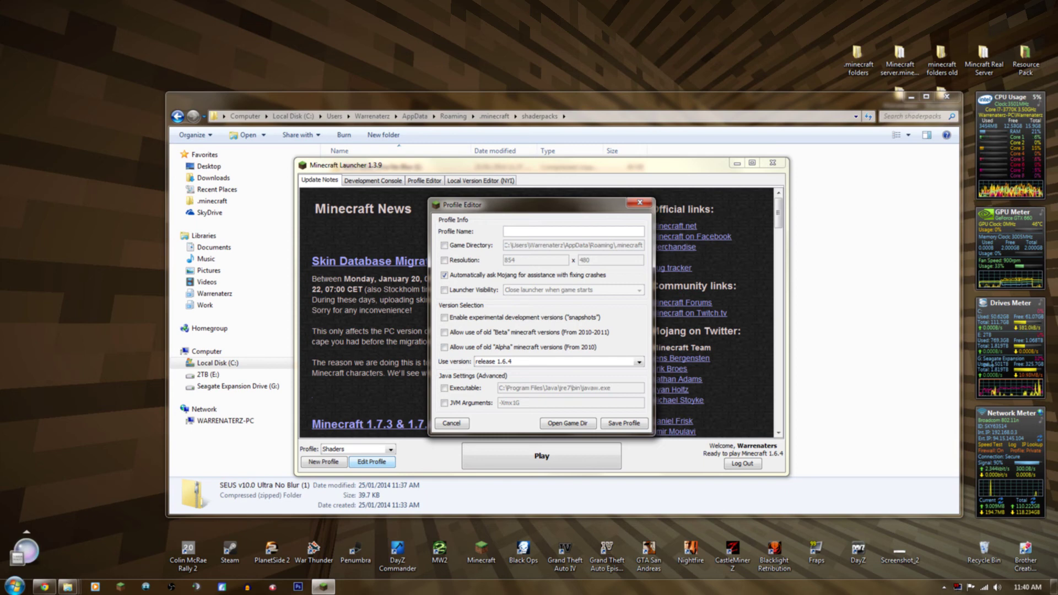
text(atesy)
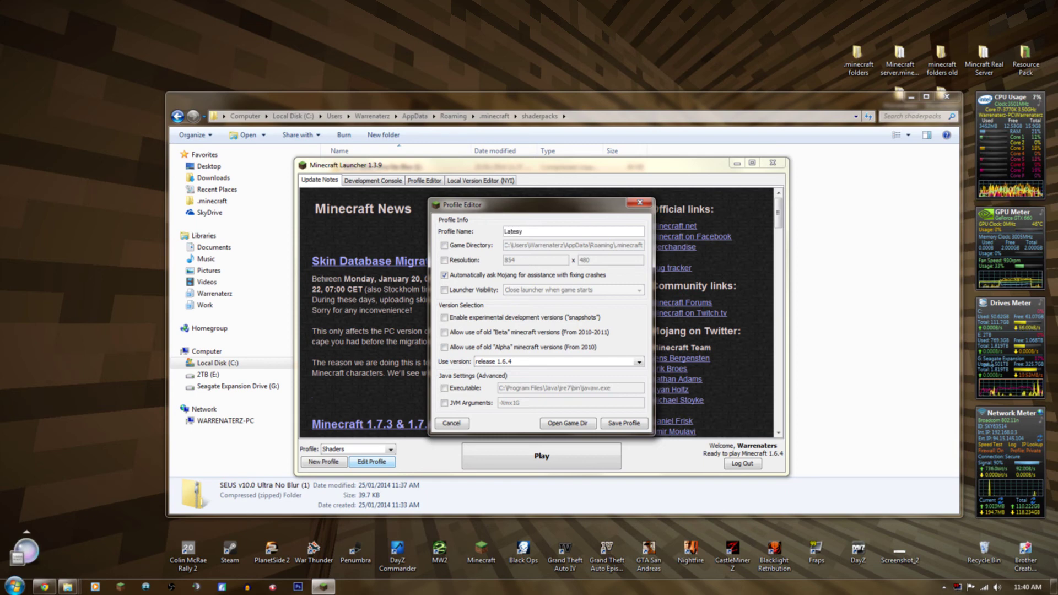
key(BackSpace)
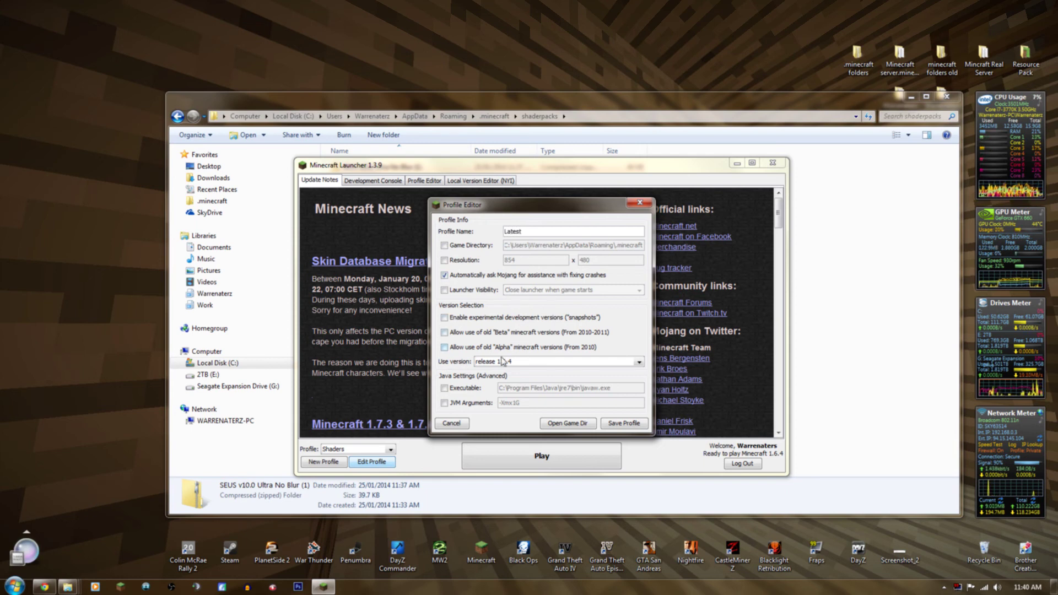
click(478, 366)
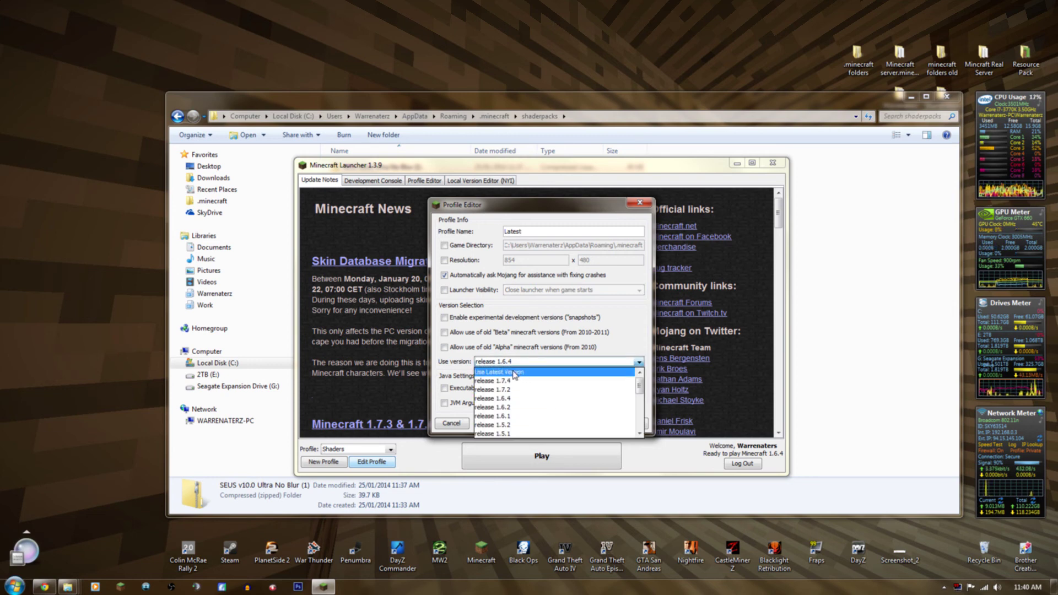
click(513, 373)
click(622, 423)
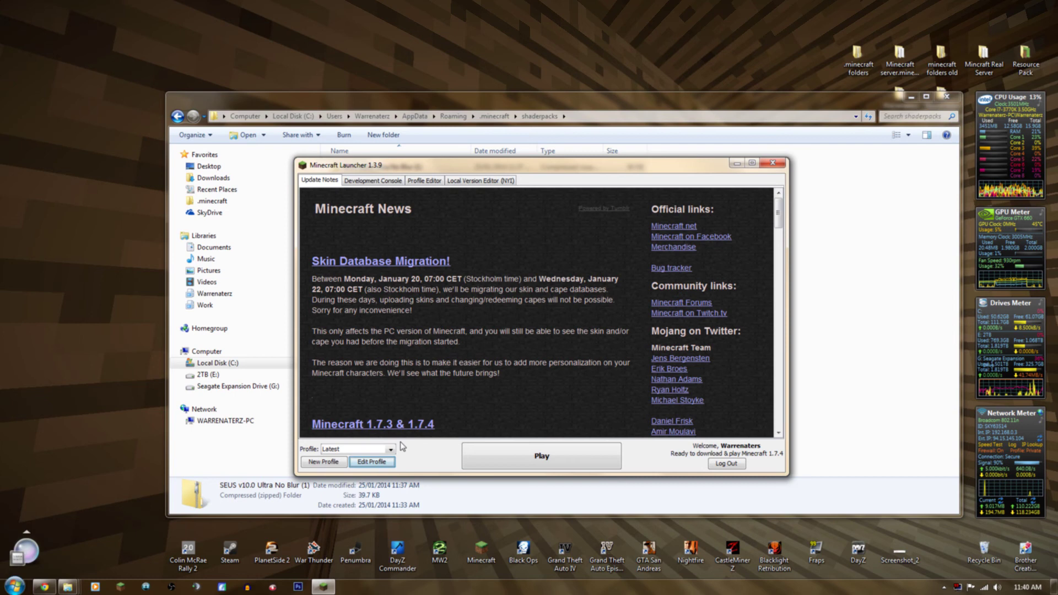
Switch the launcher's selected profile back to Forge.
click(390, 449)
click(343, 465)
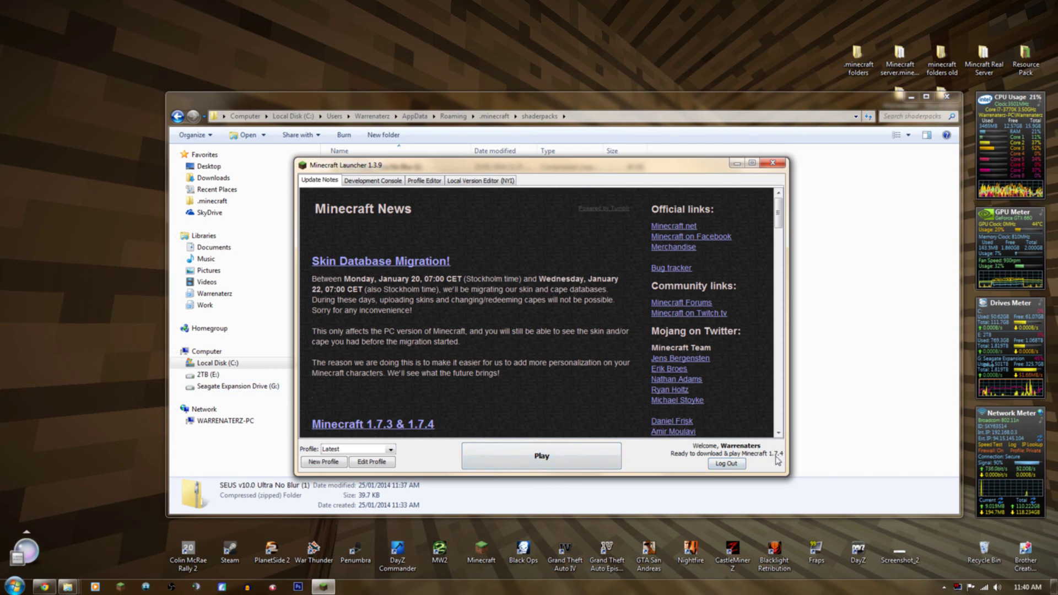
click(344, 451)
click(337, 460)
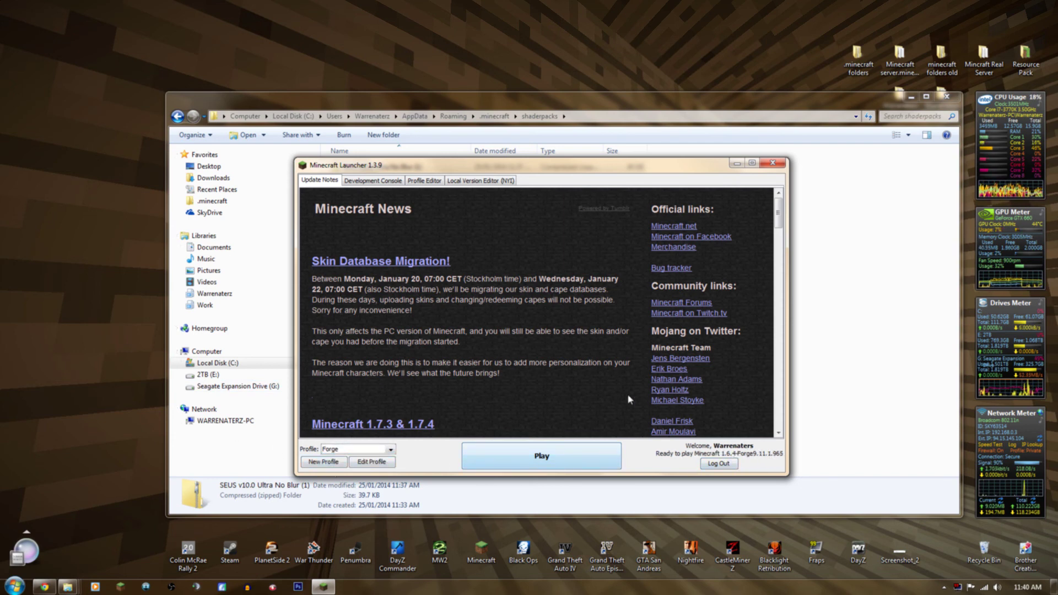
click(776, 166)
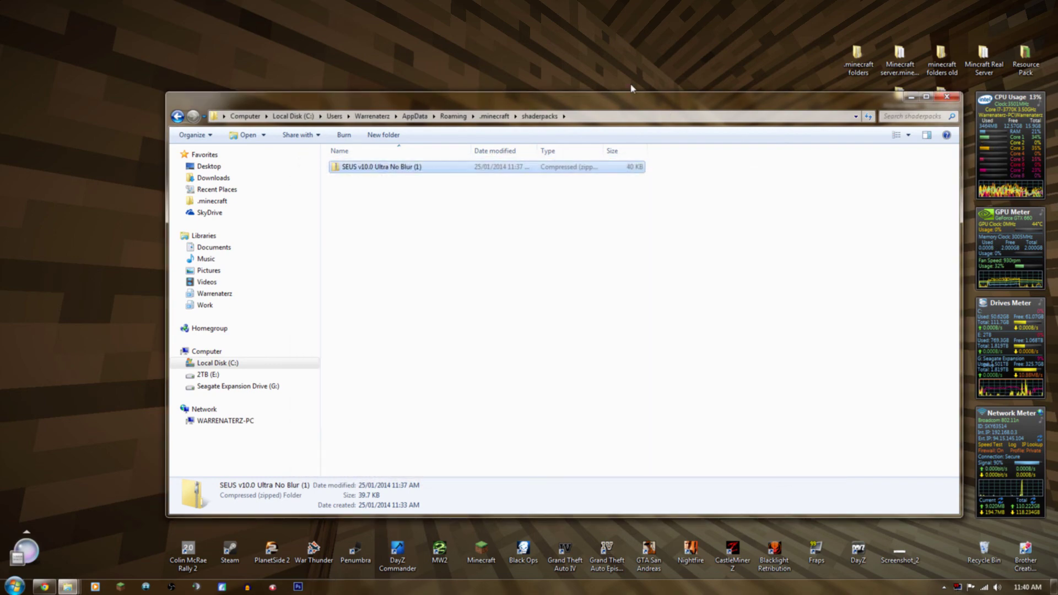
drag(646, 102, 554, 97)
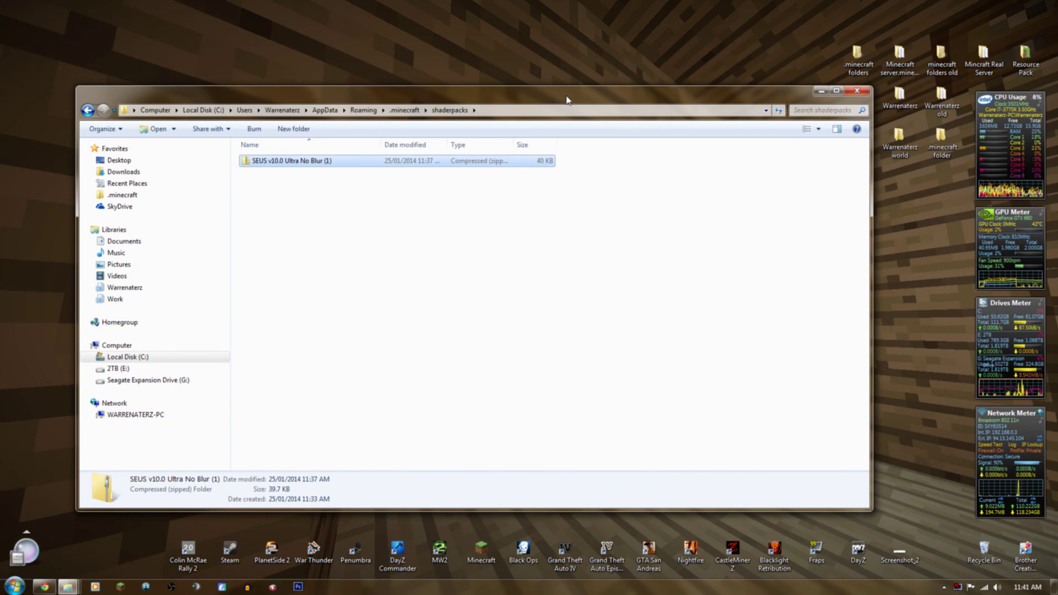
drag(567, 100, 532, 57)
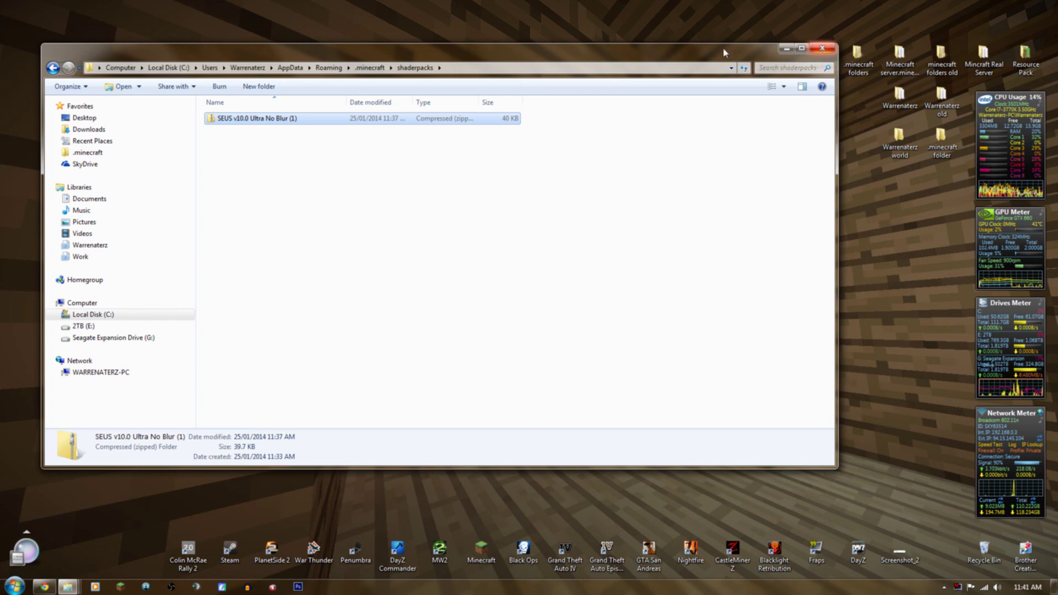
drag(728, 53, 726, 50)
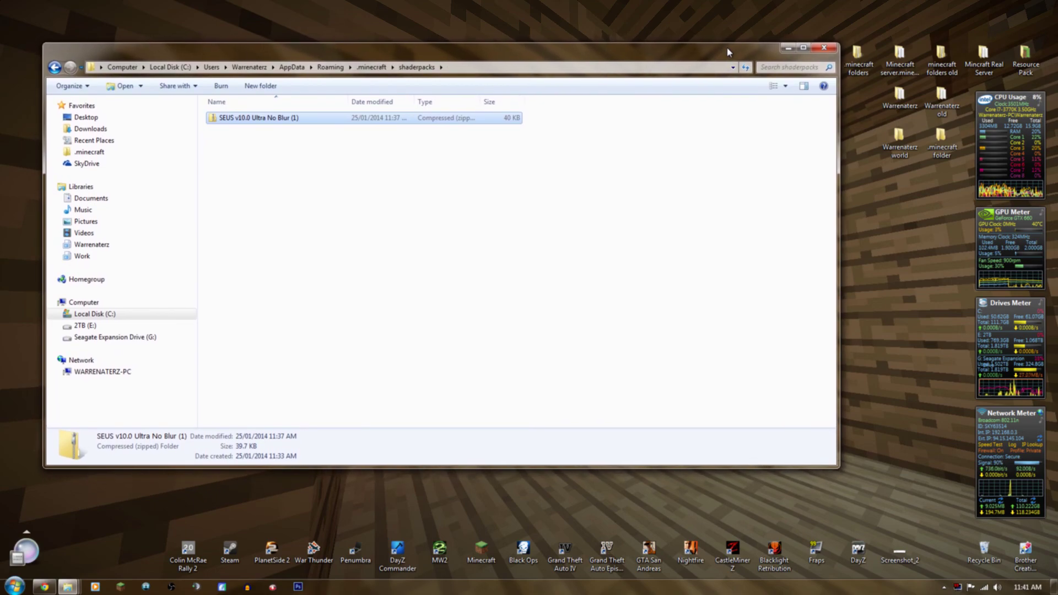